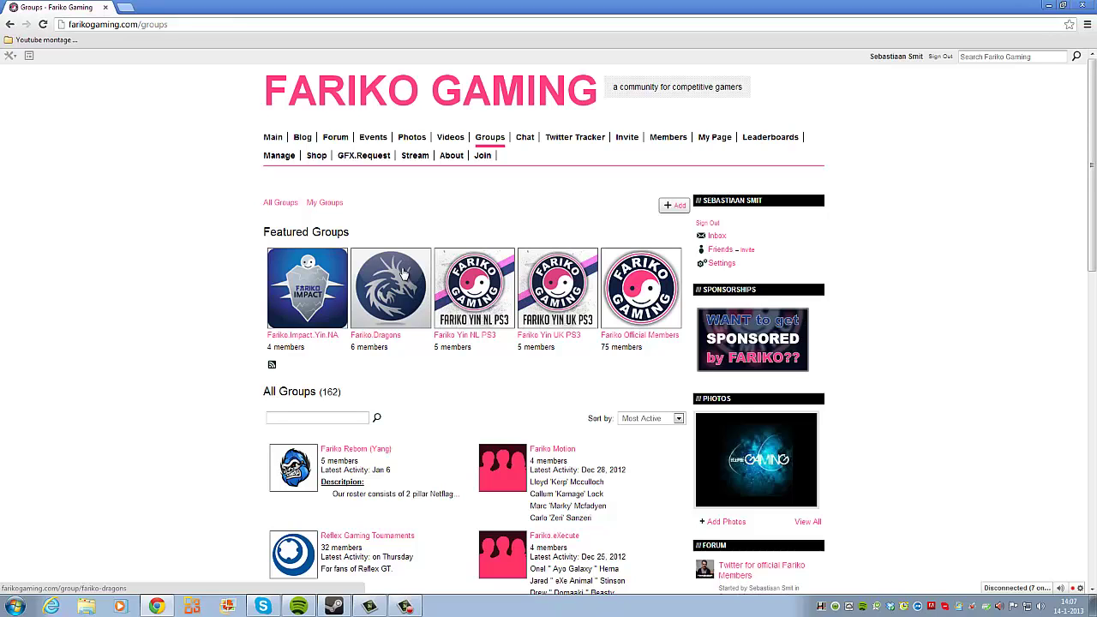
Step: Open the Fariko.Dragons group page and scroll through its five-member roster
click(403, 272)
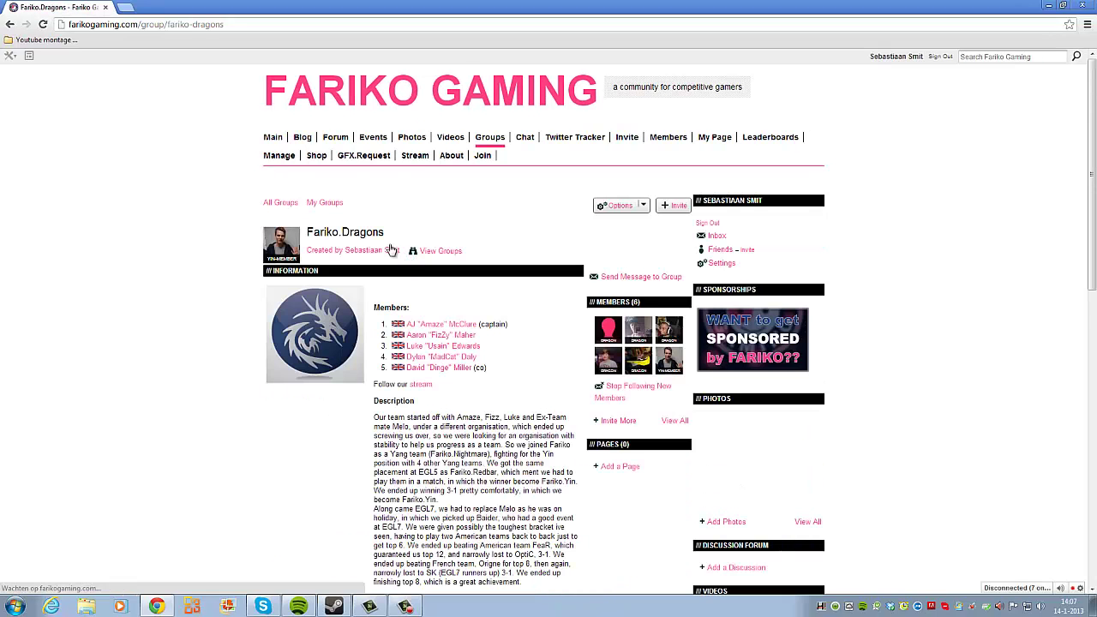
scroll(390, 249, down, 2)
drag(374, 194, 413, 194)
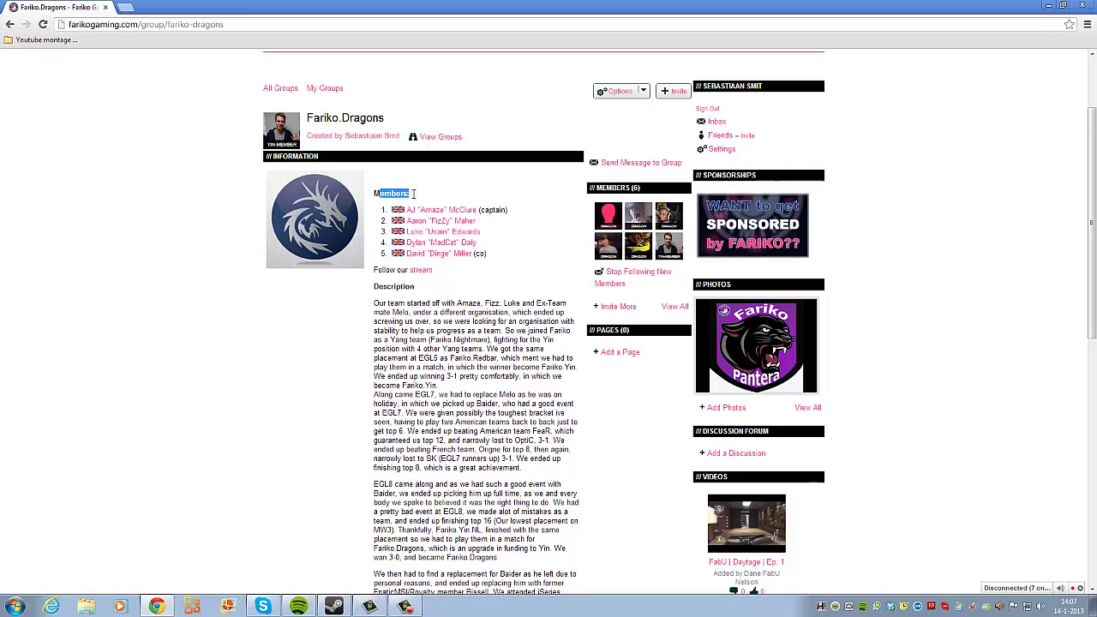
drag(374, 288, 414, 286)
scroll(374, 342, down, 5)
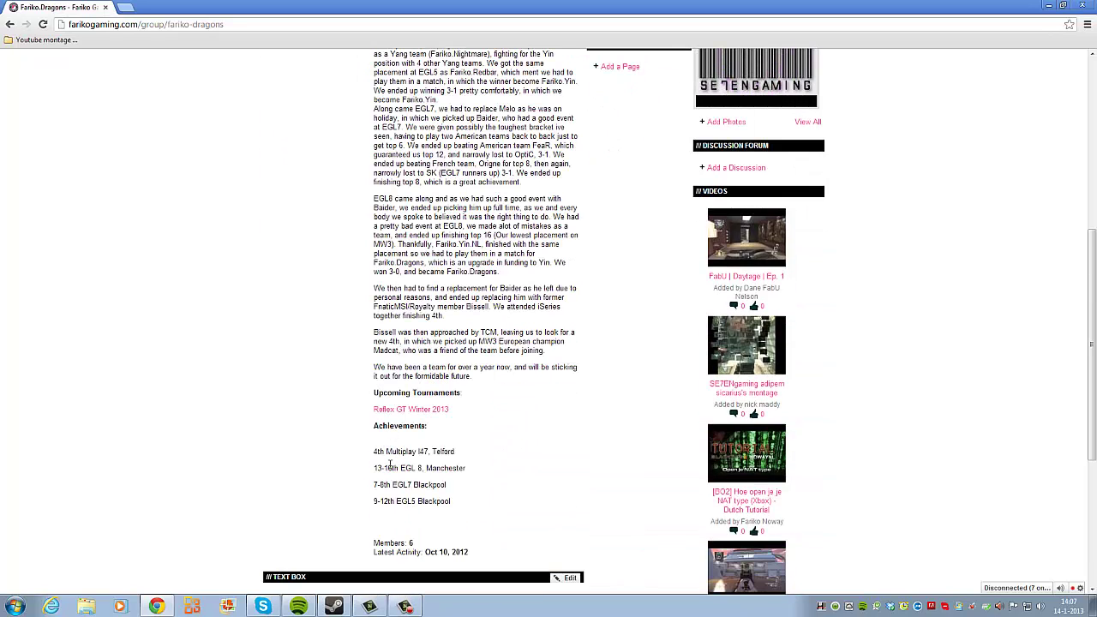
scroll(411, 436, up, 6)
Step: Highlight and read the team's history description, then return to the top of the page
click(433, 421)
scroll(424, 411, down, 2)
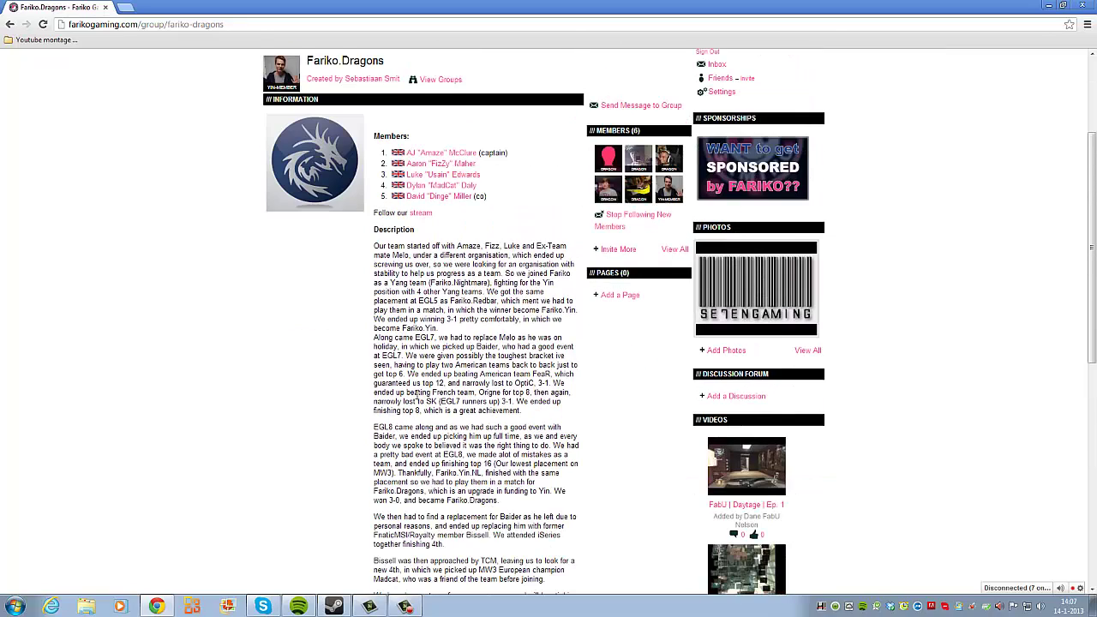
drag(374, 247, 532, 445)
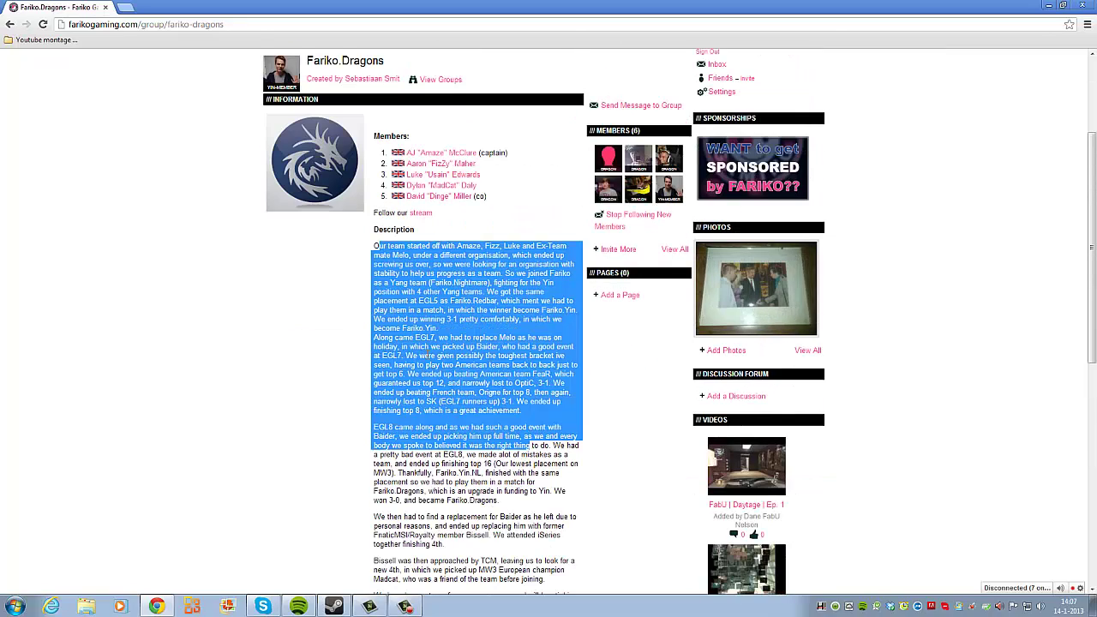
click(428, 356)
scroll(437, 364, down, 3)
scroll(437, 366, up, 7)
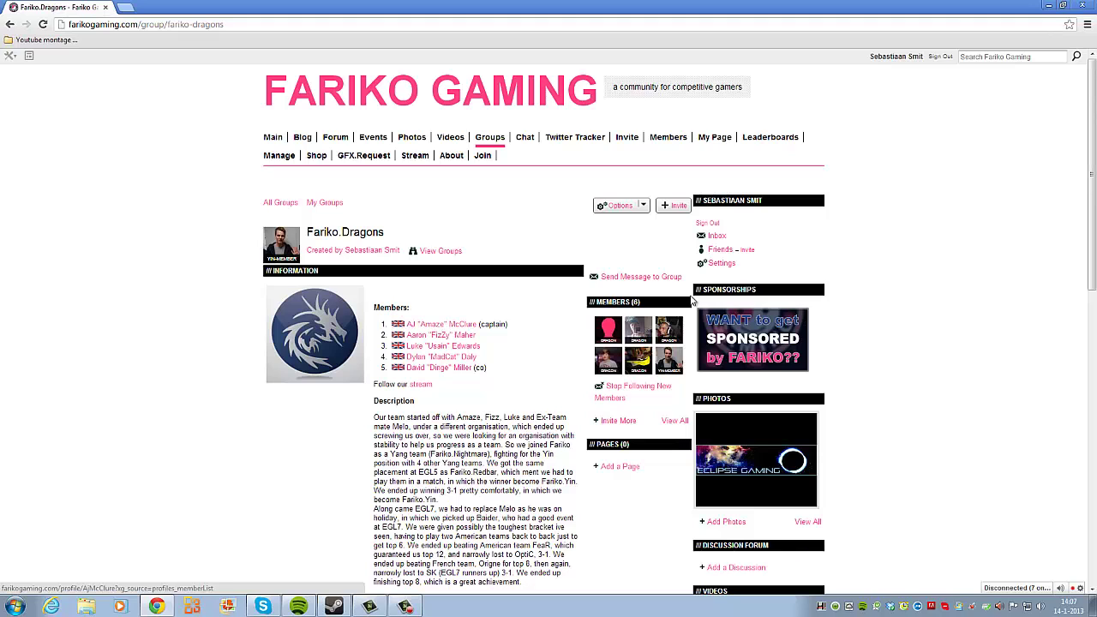
Step: Open the team captain's profile in a new tab and review their location and age
middle_click(439, 328)
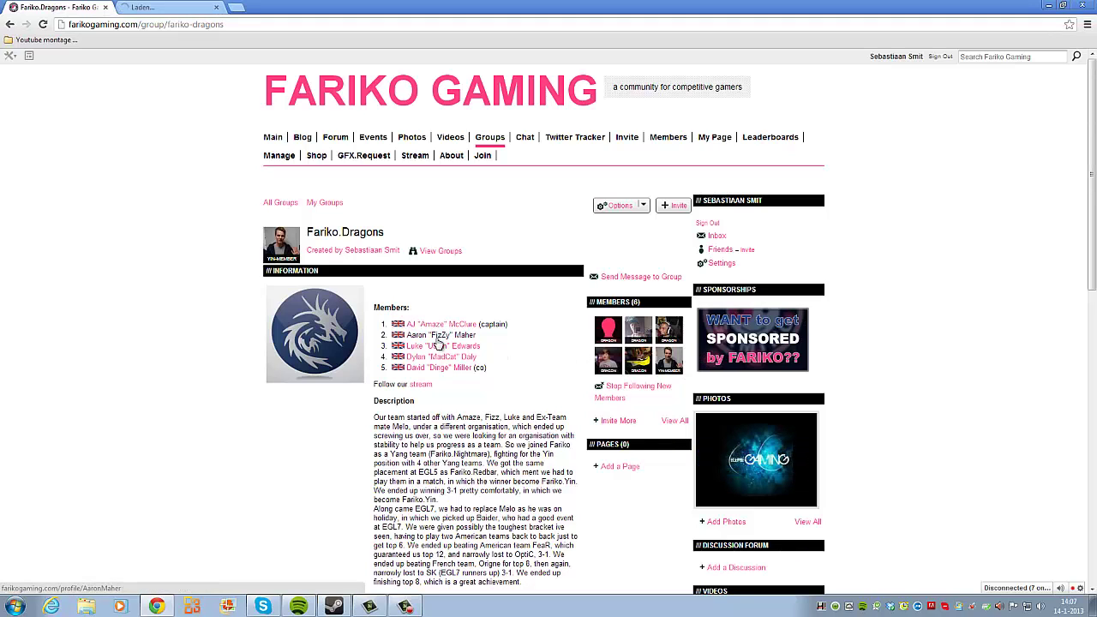
key(ctrl+Tab)
scroll(400, 287, down, 3)
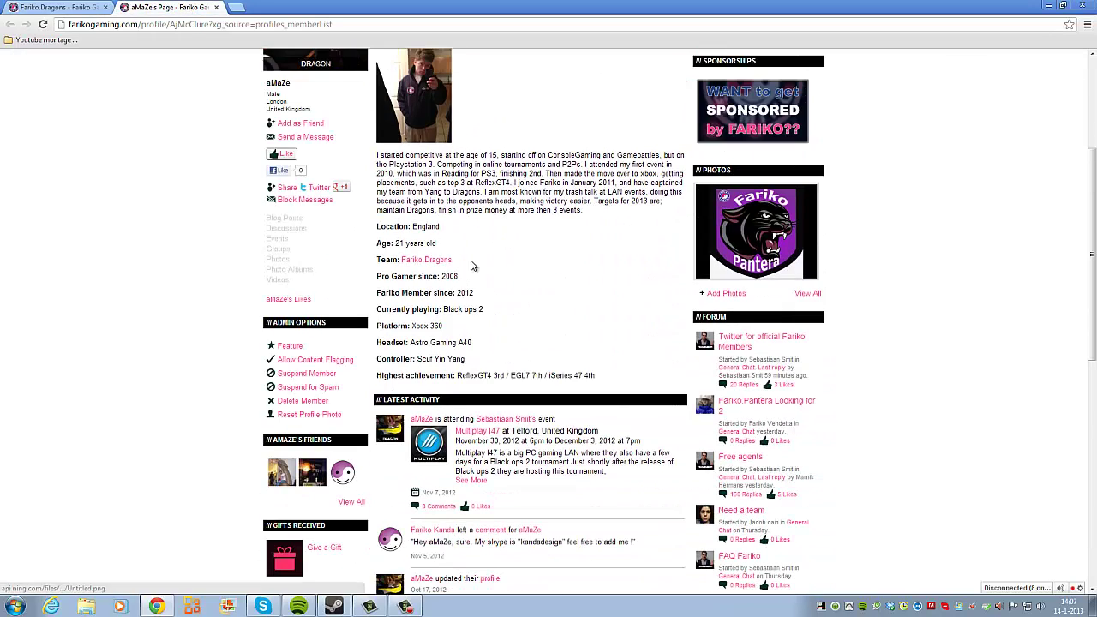
scroll(480, 261, up, 2)
drag(377, 340, 431, 357)
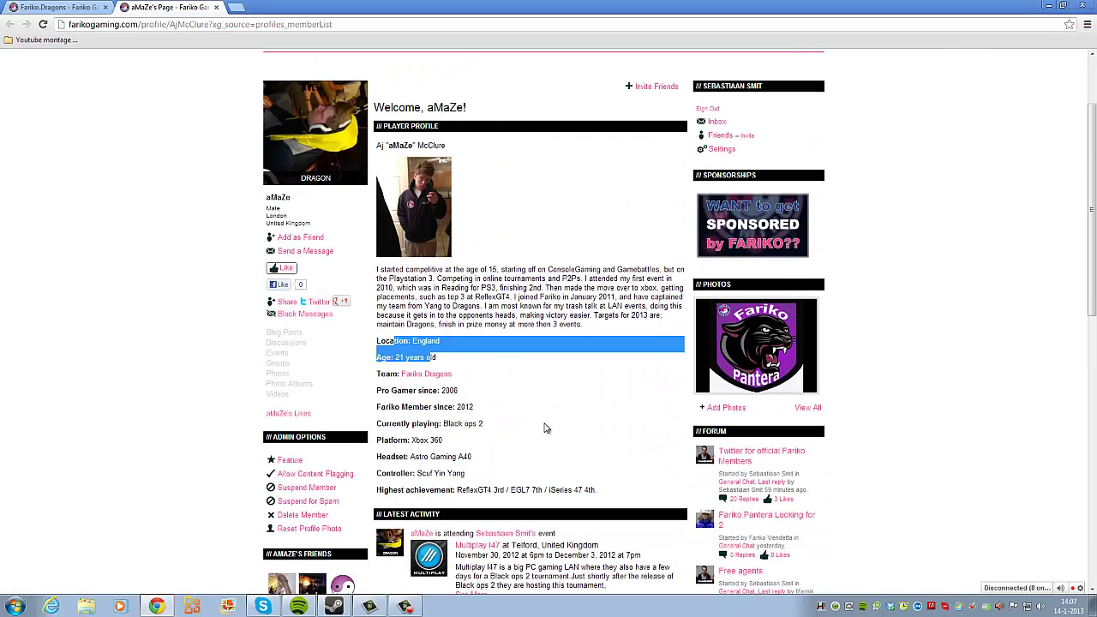
click(545, 428)
Step: Back on Fariko.Dragons, review Members, Description and Upcoming Tournaments, opening Reflex GT Winter 2013 in a background tab
click(81, 9)
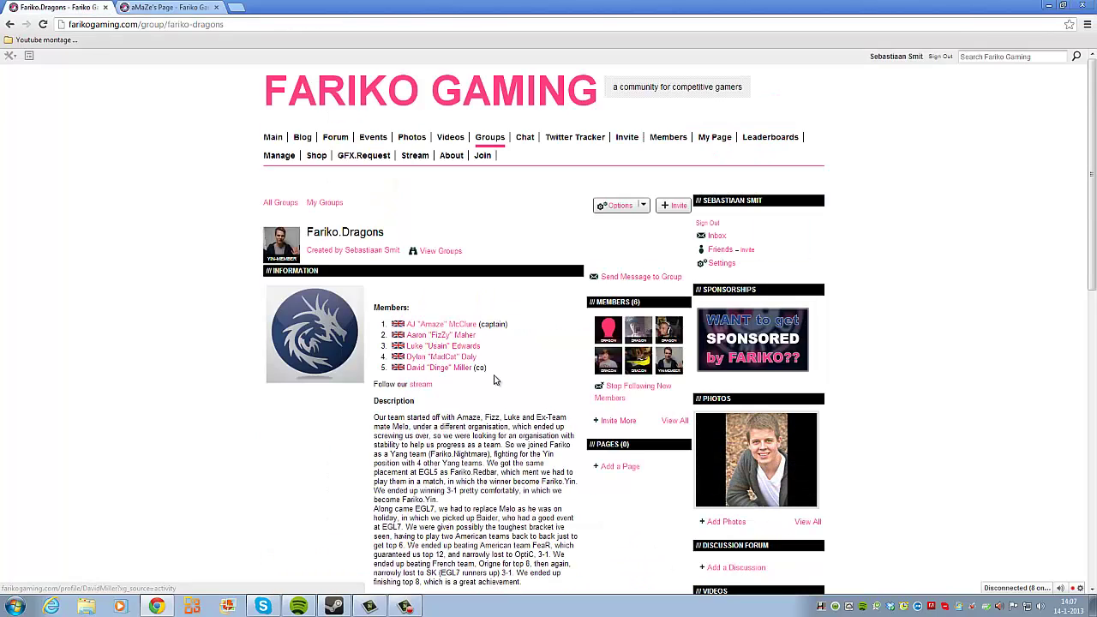
drag(597, 302, 632, 333)
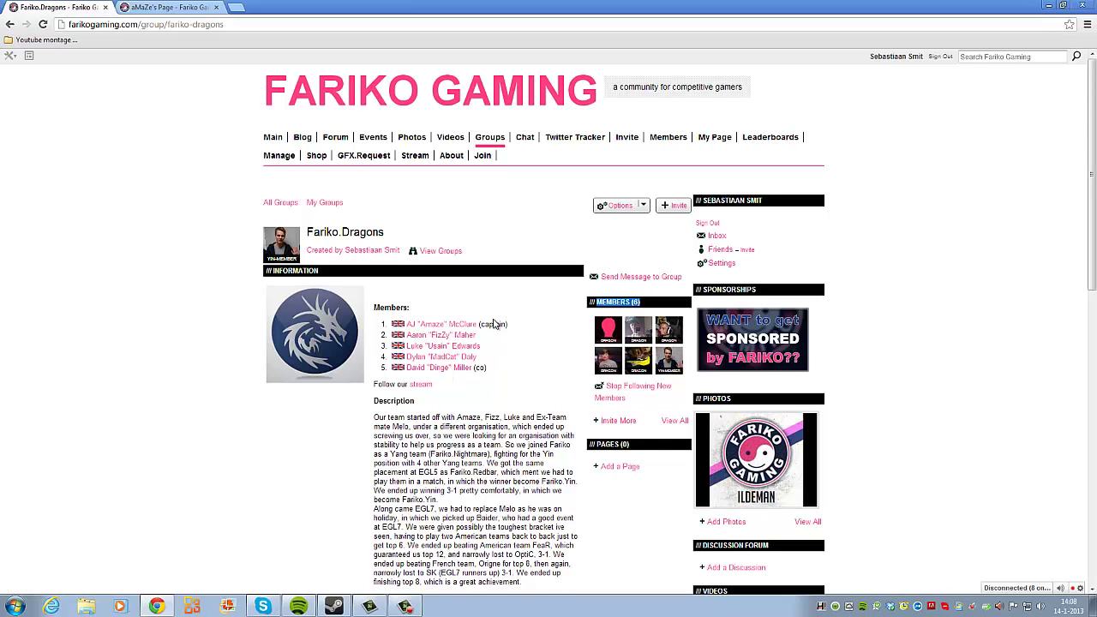
scroll(489, 318, down, 1)
drag(374, 286, 409, 287)
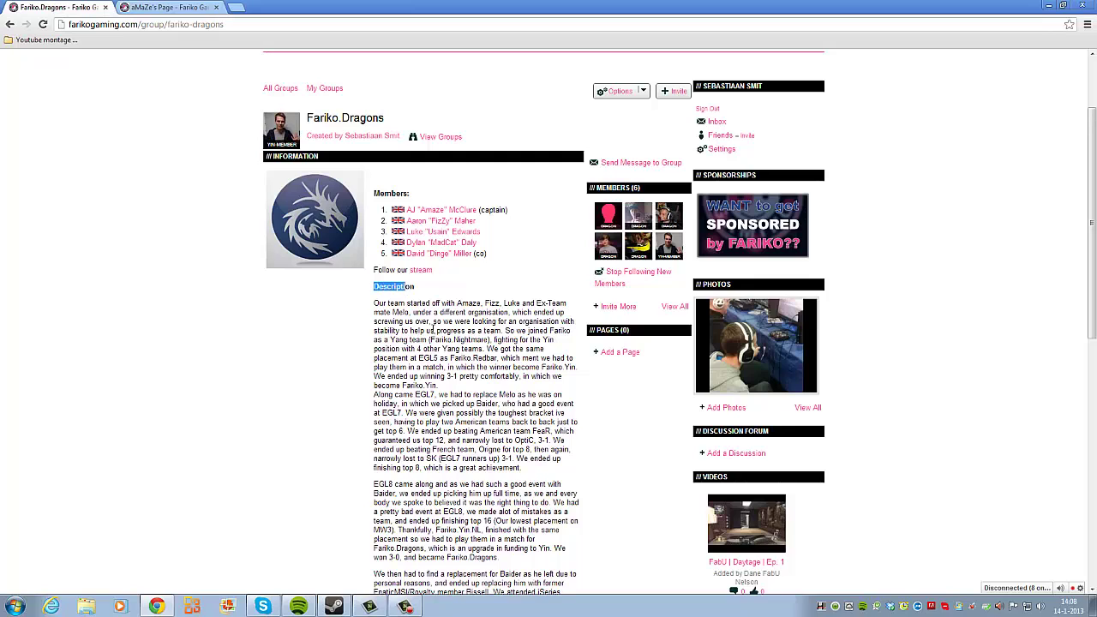
click(433, 330)
scroll(430, 330, down, 2)
scroll(428, 373, down, 1)
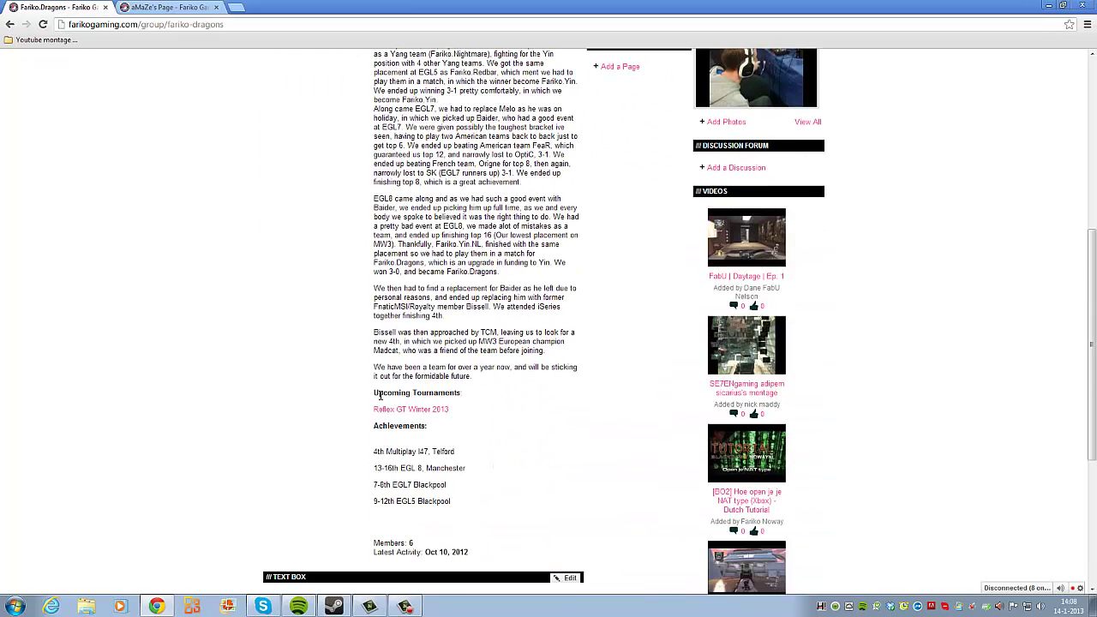
drag(373, 392, 447, 409)
click(473, 425)
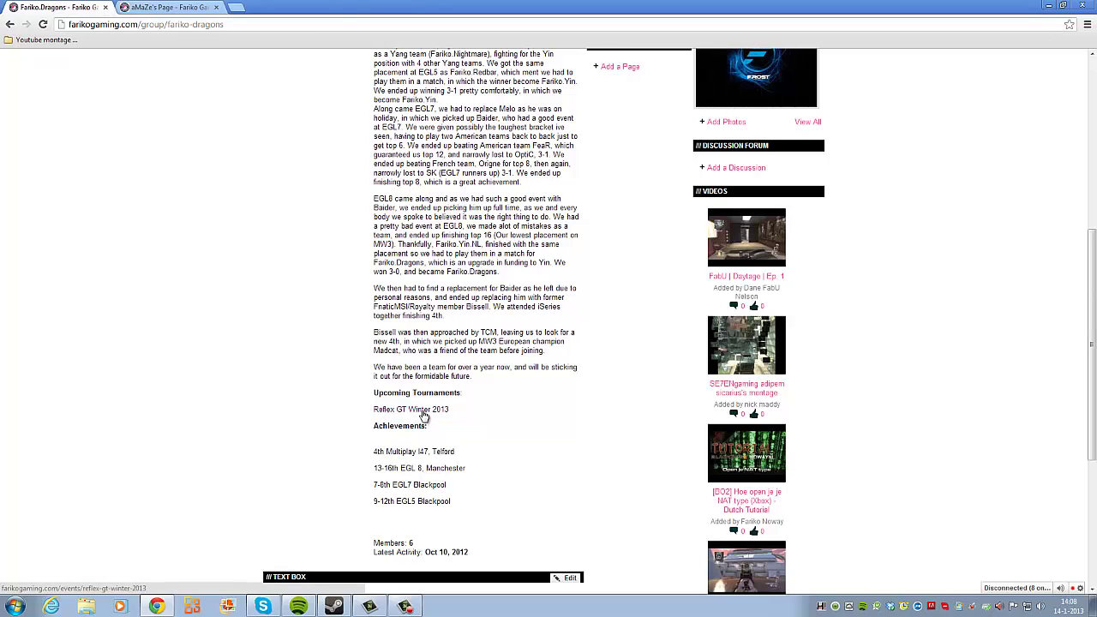
middle_click(422, 412)
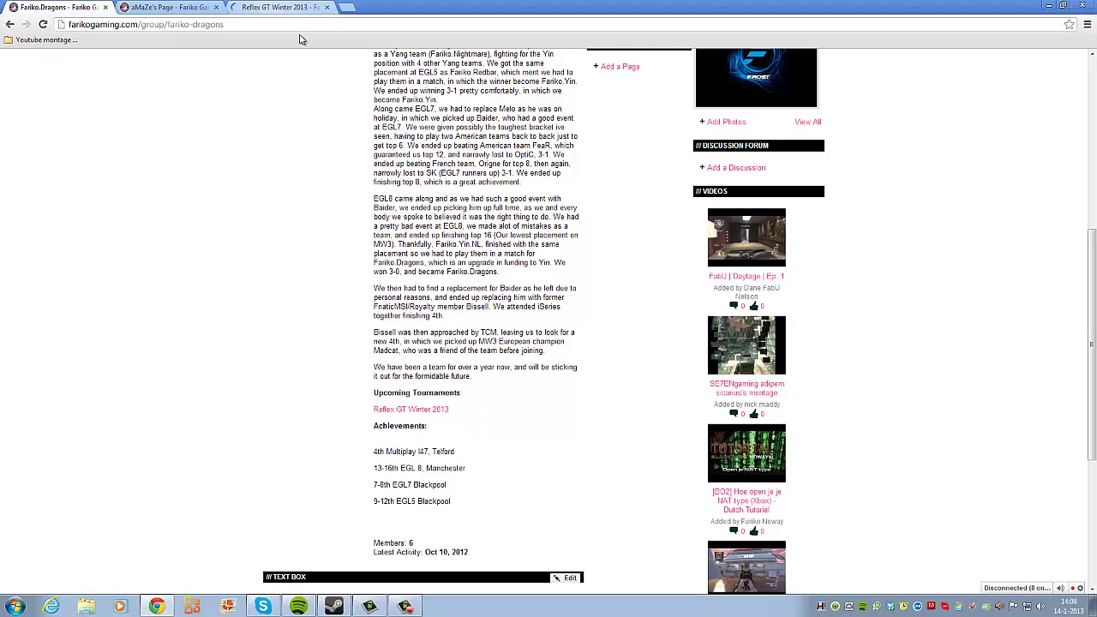
Step: Scroll through the Reflex GT Winter 2013 event page, which shows 17 attending
click(257, 8)
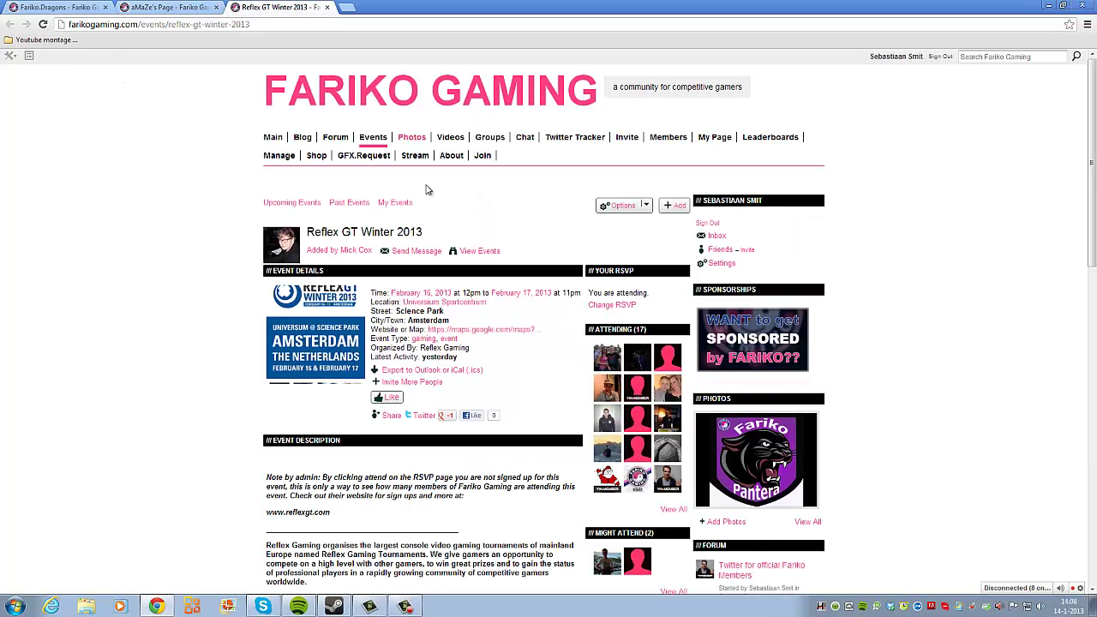
scroll(450, 301, down, 2)
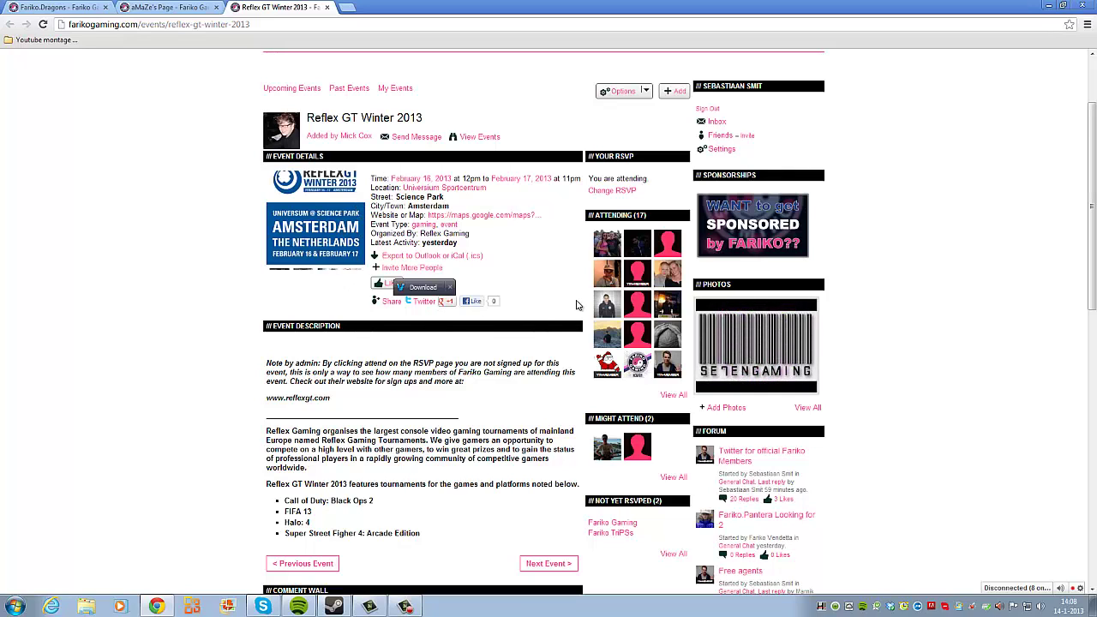
scroll(458, 314, down, 3)
scroll(463, 313, up, 3)
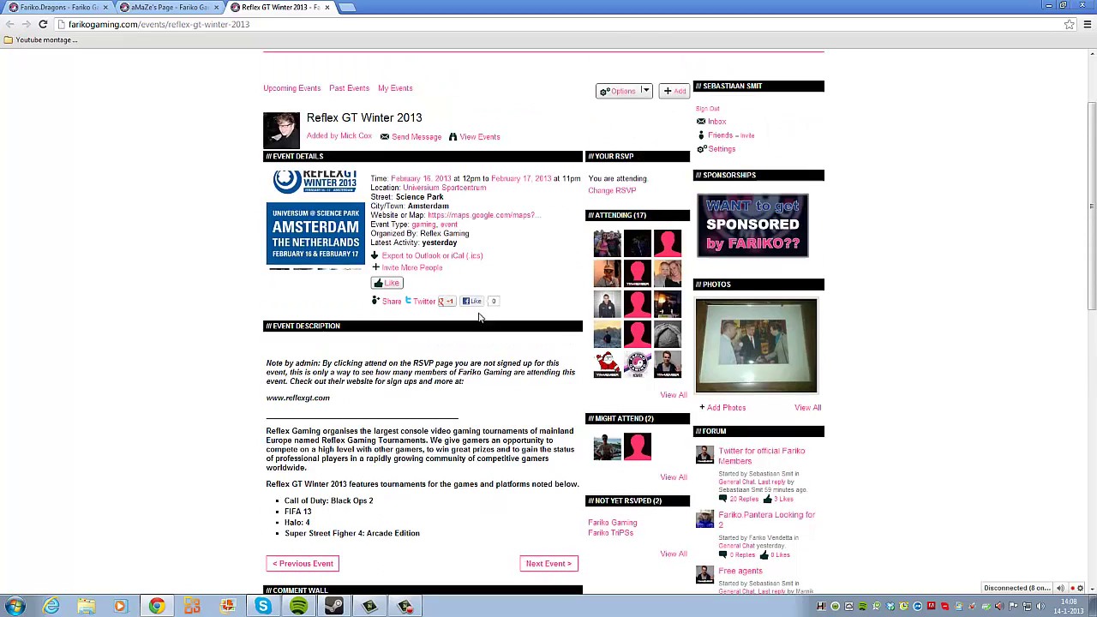
scroll(412, 351, down, 3)
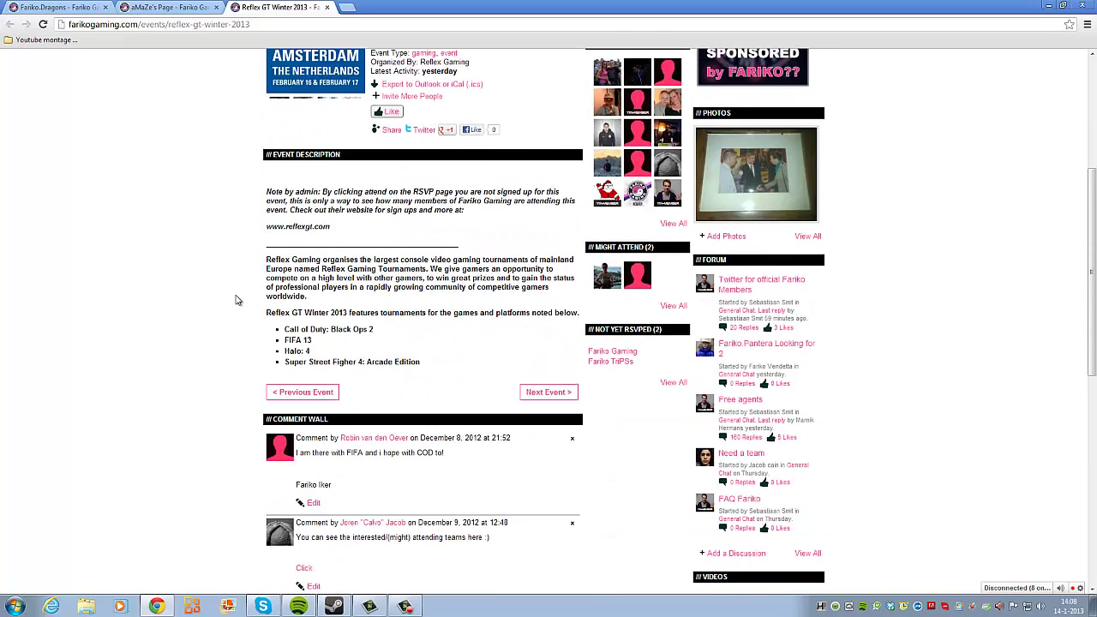
scroll(392, 262, up, 2)
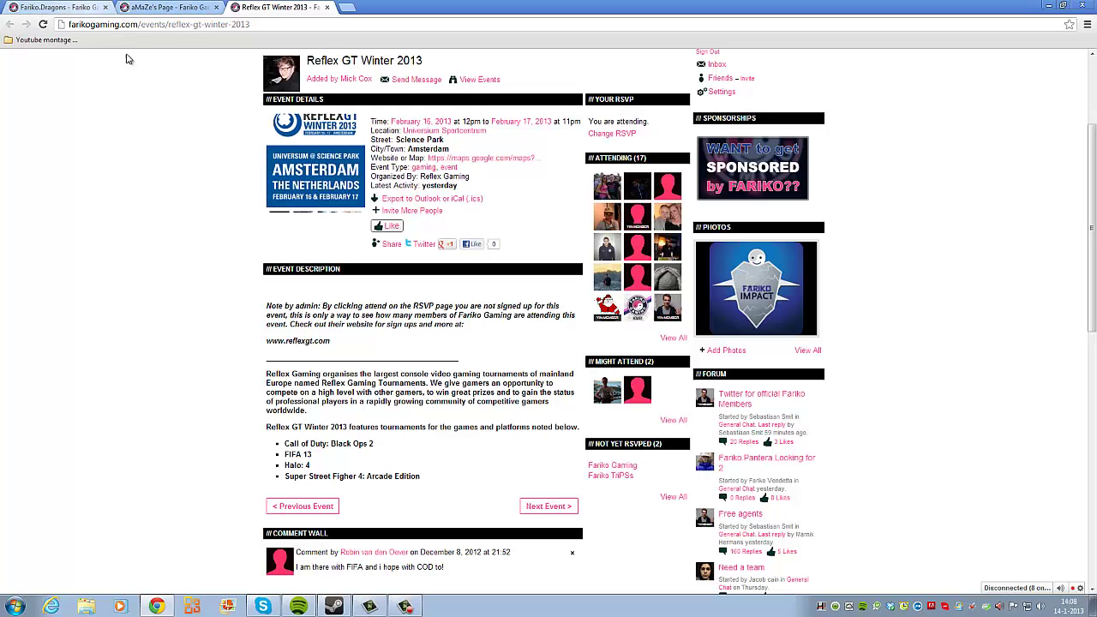
Step: Review the Fariko.Dragons achievements list, then reload the group page
click(53, 7)
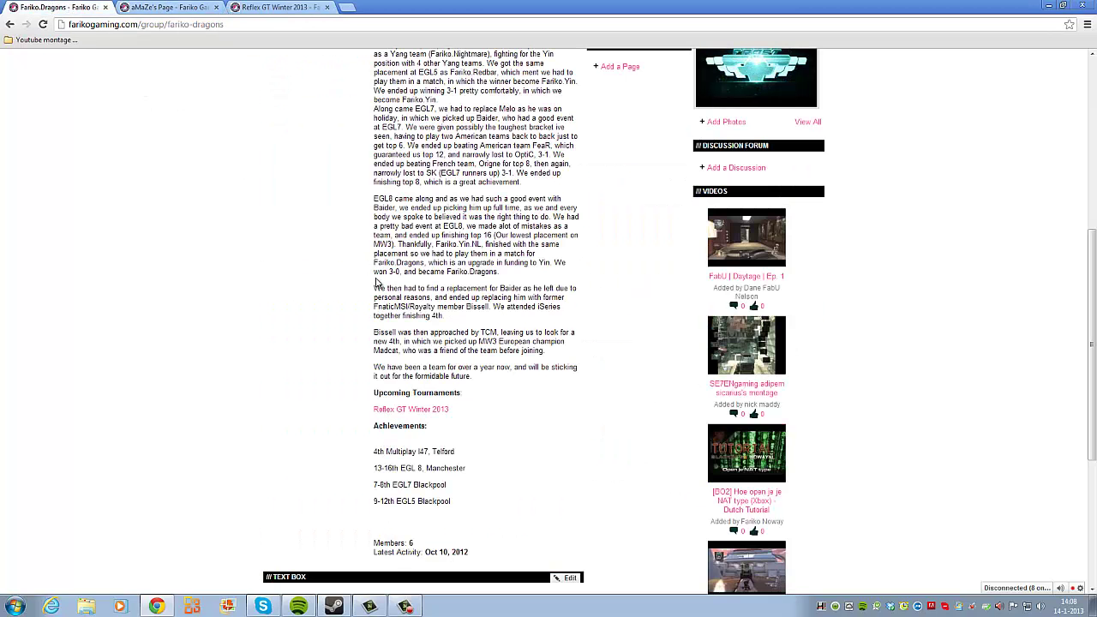
drag(376, 447, 404, 488)
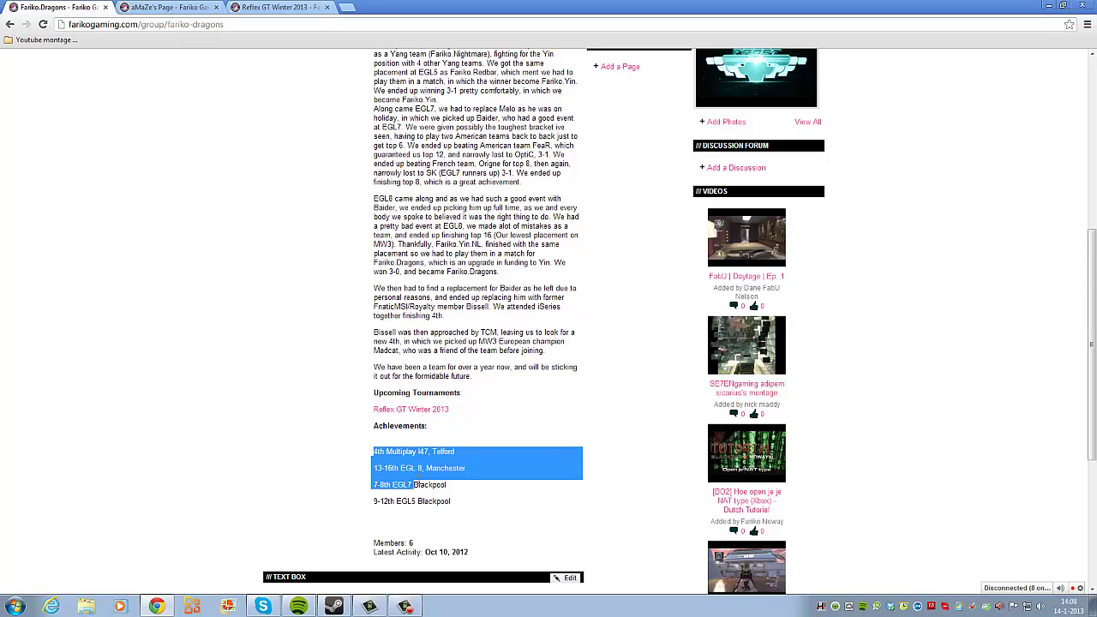
click(437, 494)
key(F5)
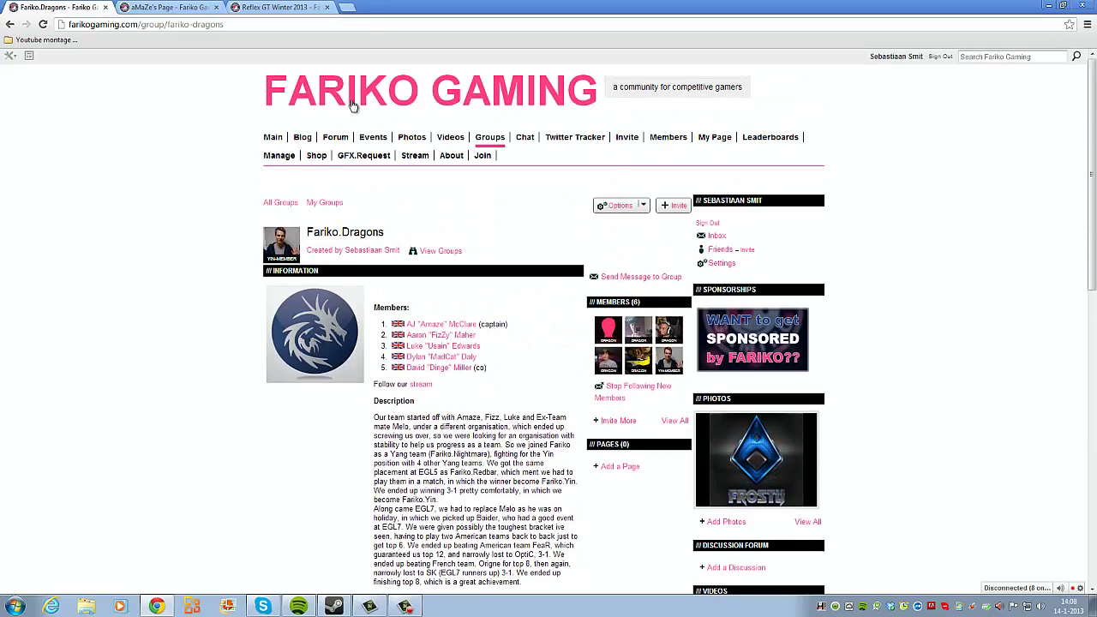
Step: Go from the main page to the Groups directory and start adding a new group
click(405, 607)
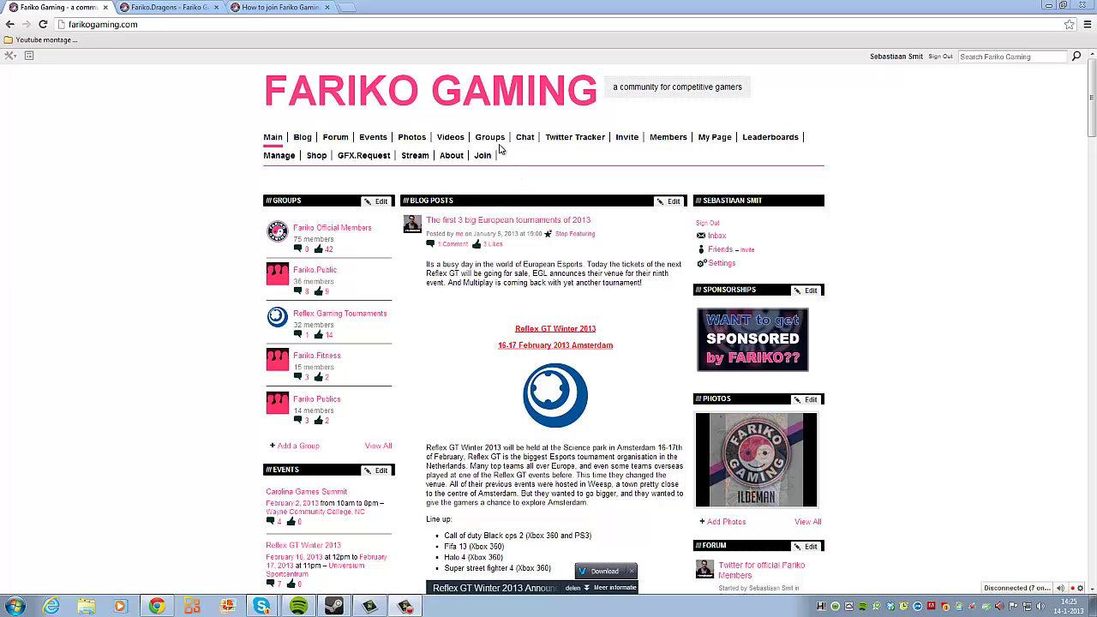
click(491, 139)
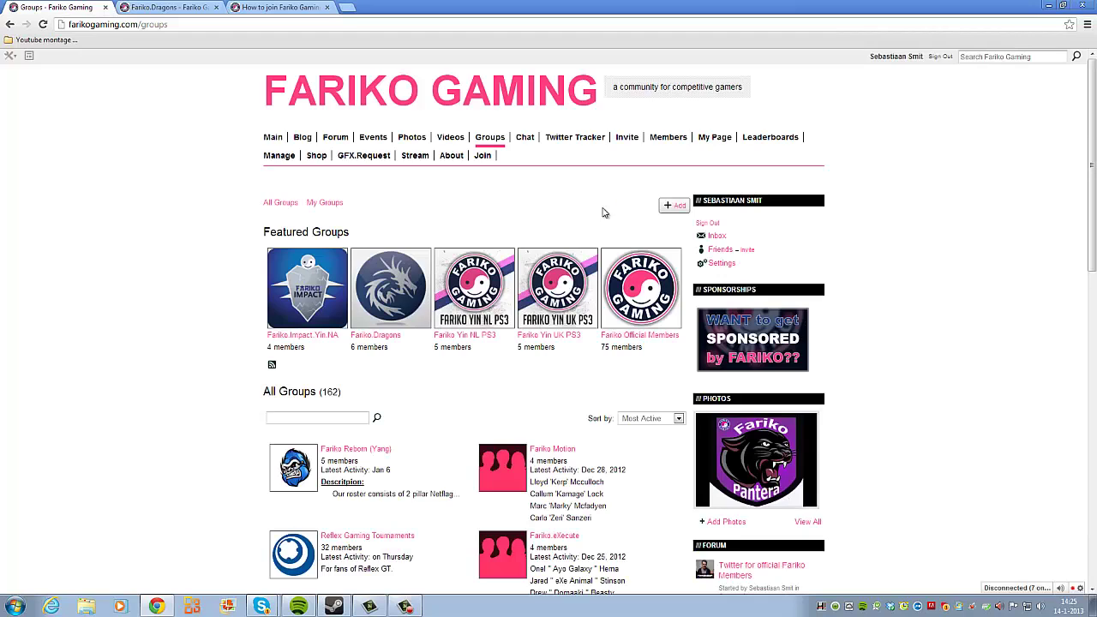
click(676, 207)
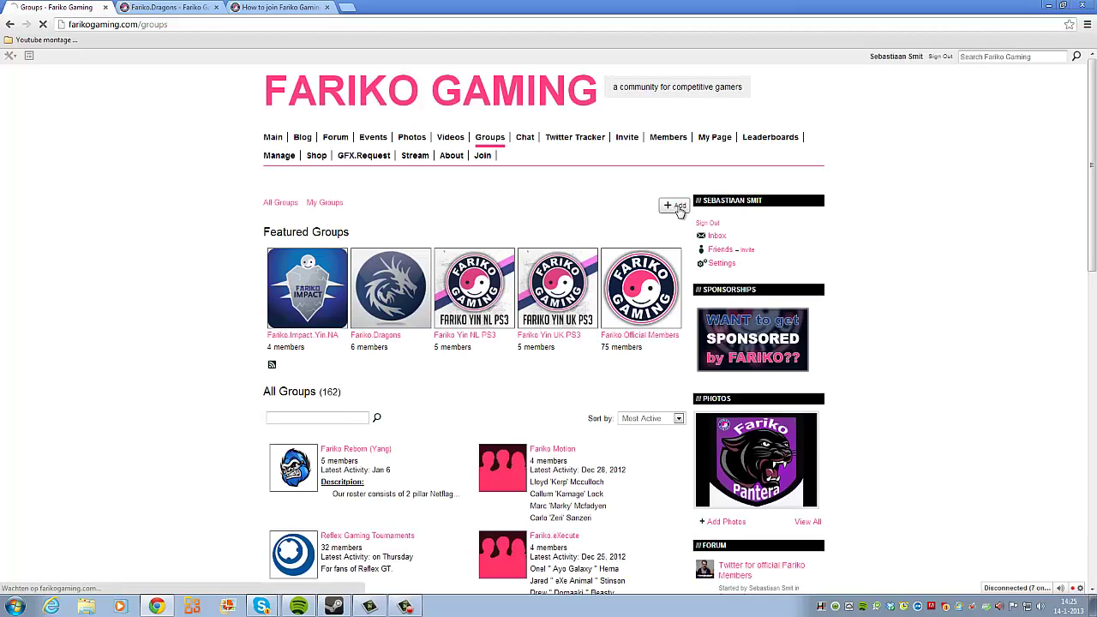
Step: Name the new group 'Fariko Nightmare'
click(370, 291)
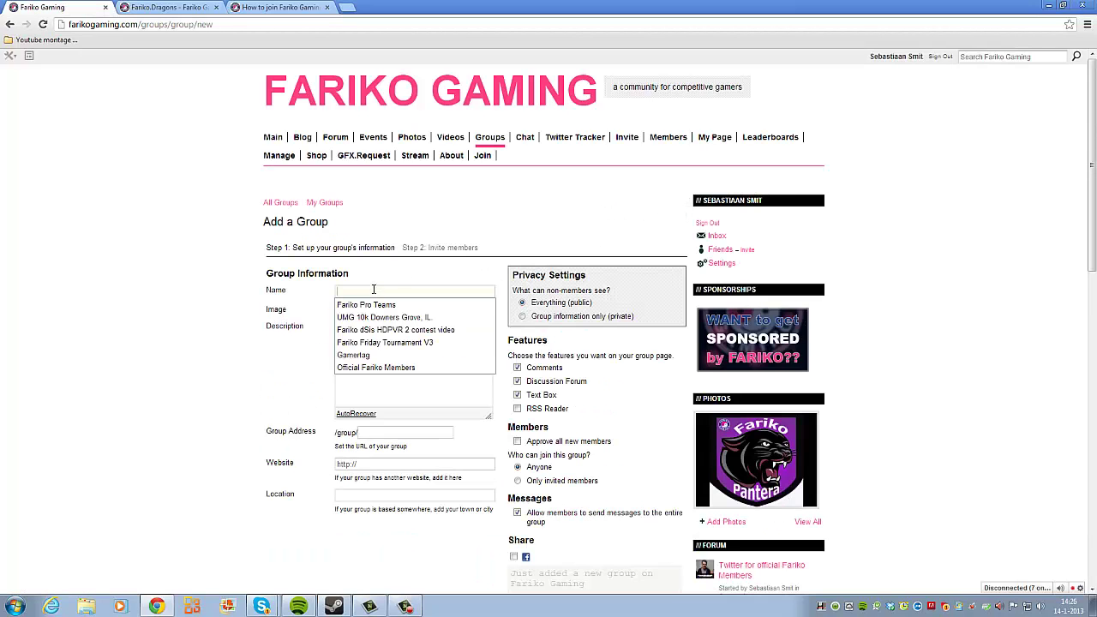
text(F)
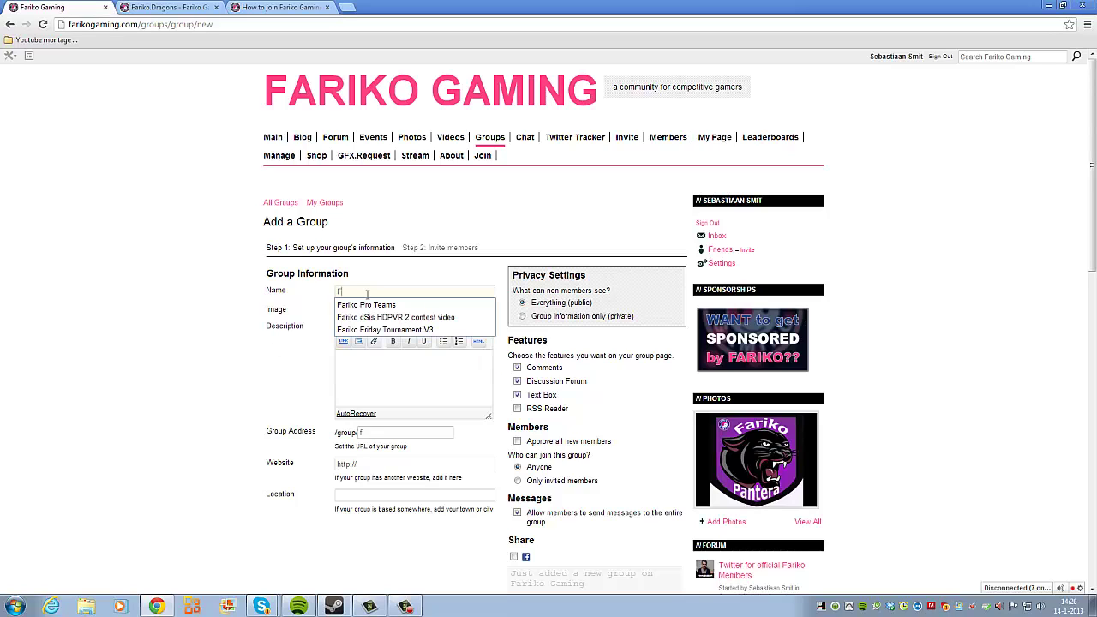
text(ariko Nightmna)
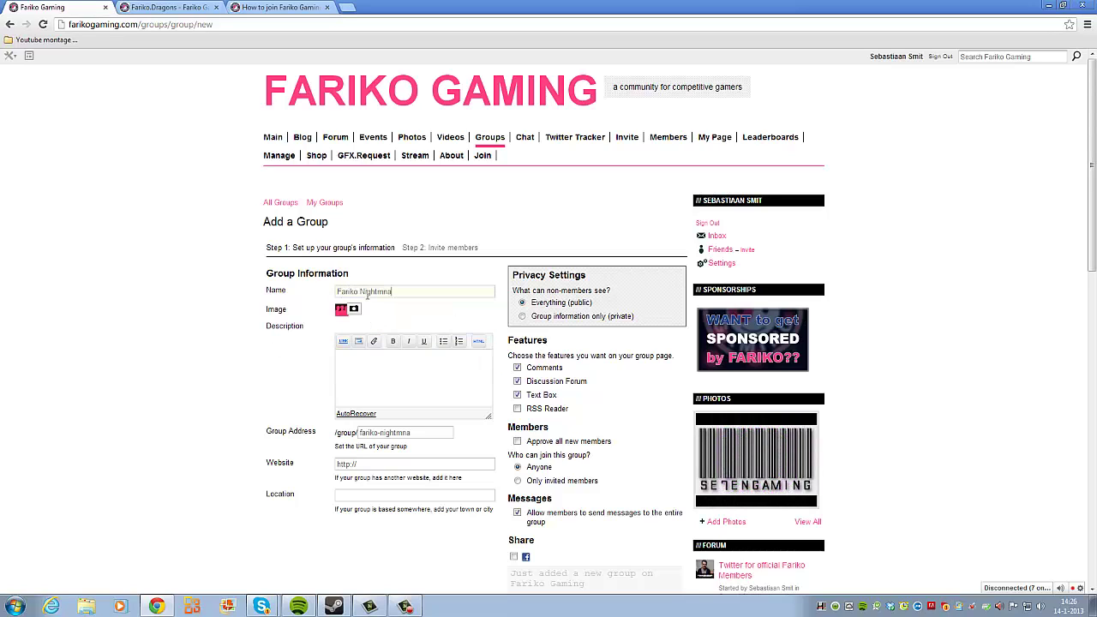
key(BackSpace)
key(BackSpace)
text(are)
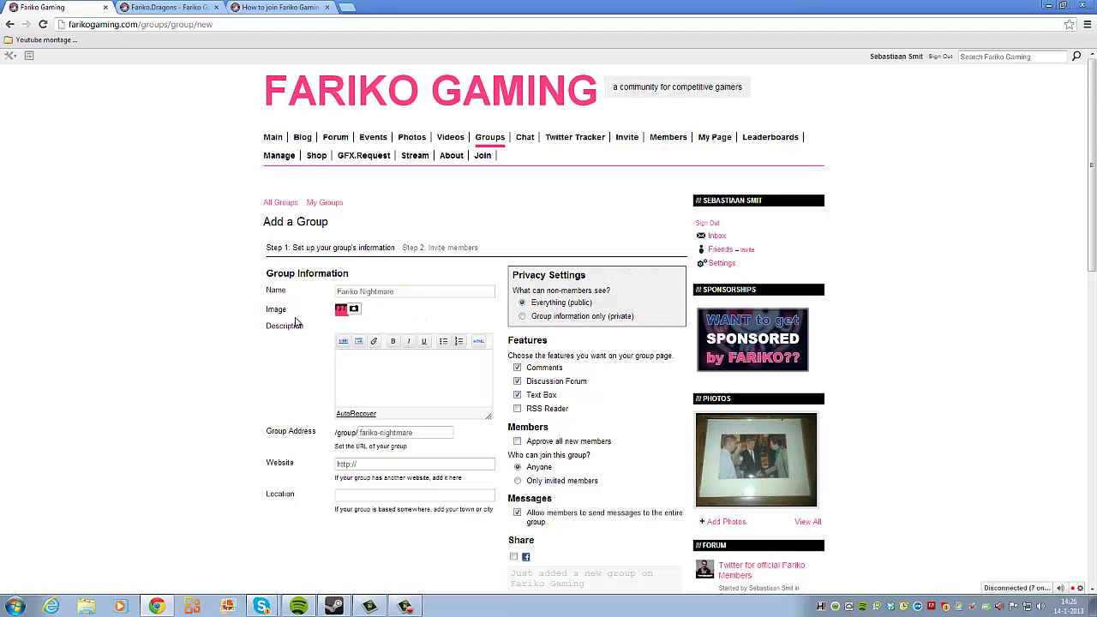
Step: Type the description headings Members, Description, Upcoming tournaments and Achievements
text(Members:)
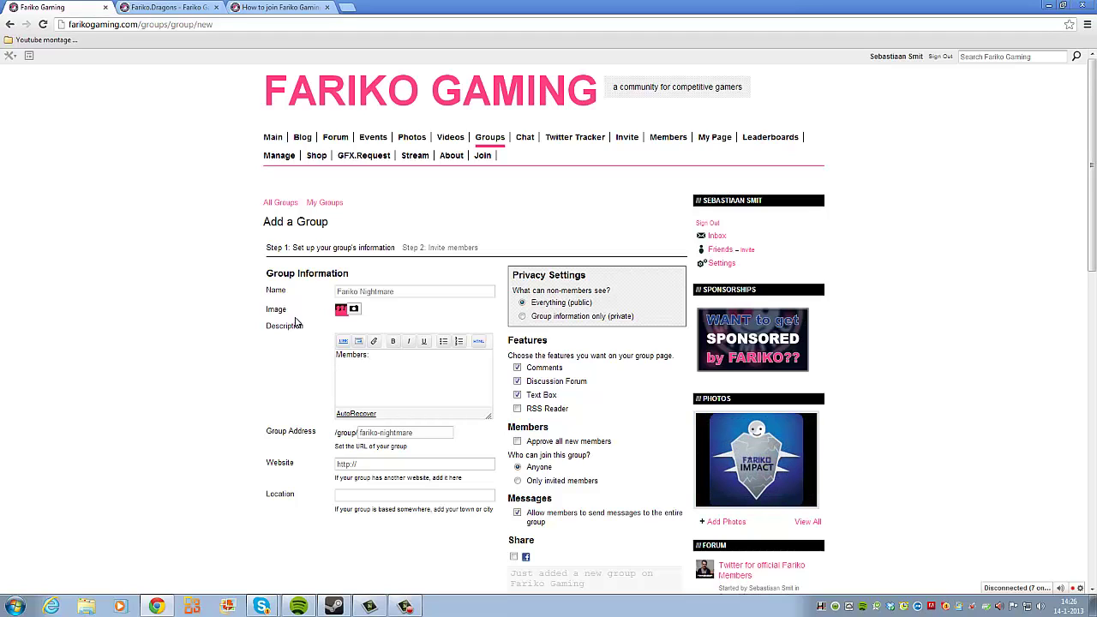
text(Description:)
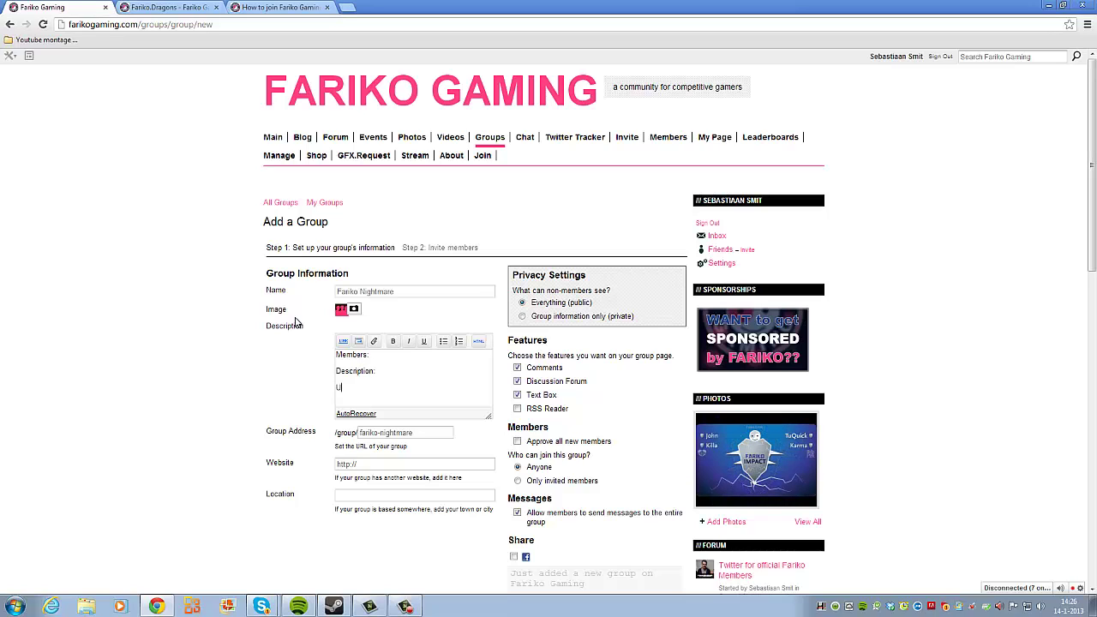
text(Upcomming tournaments)
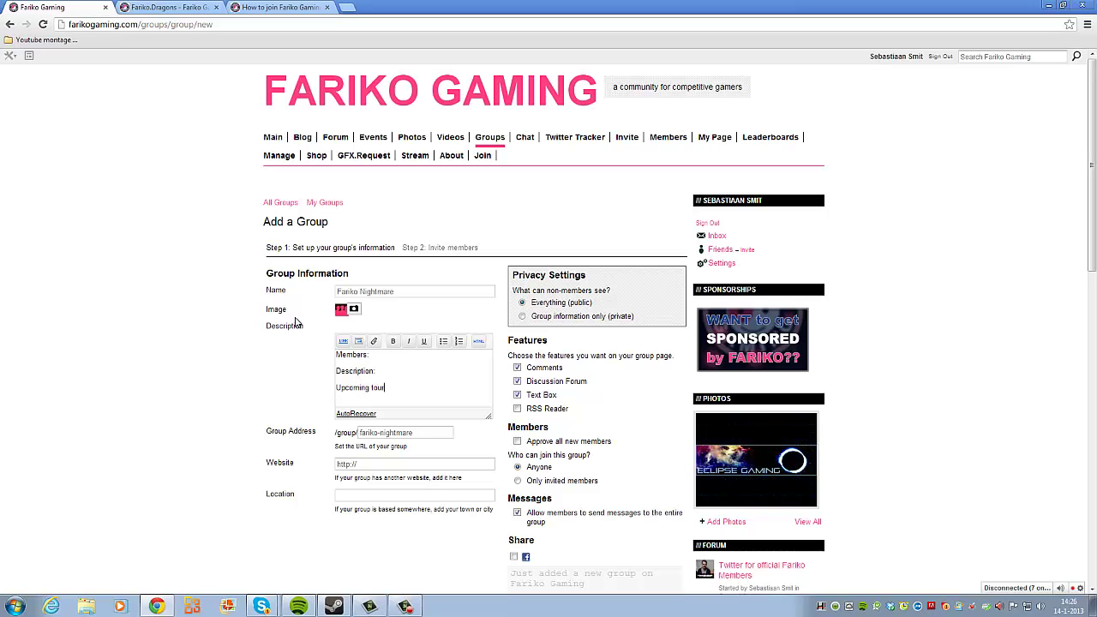
key(Return)
text(Ach)
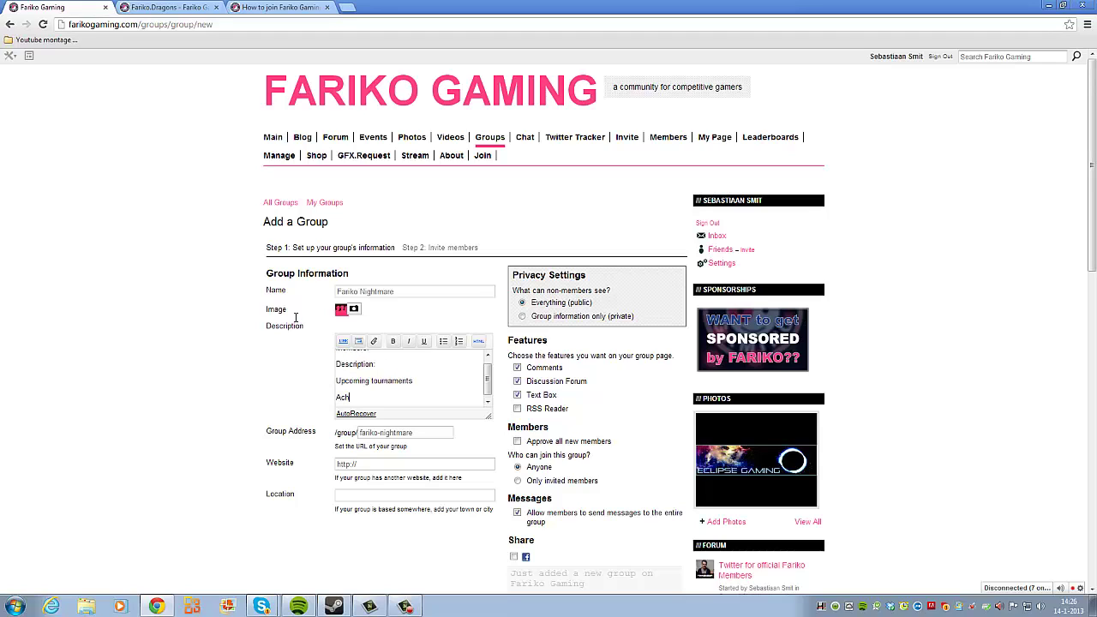
text(ievements:)
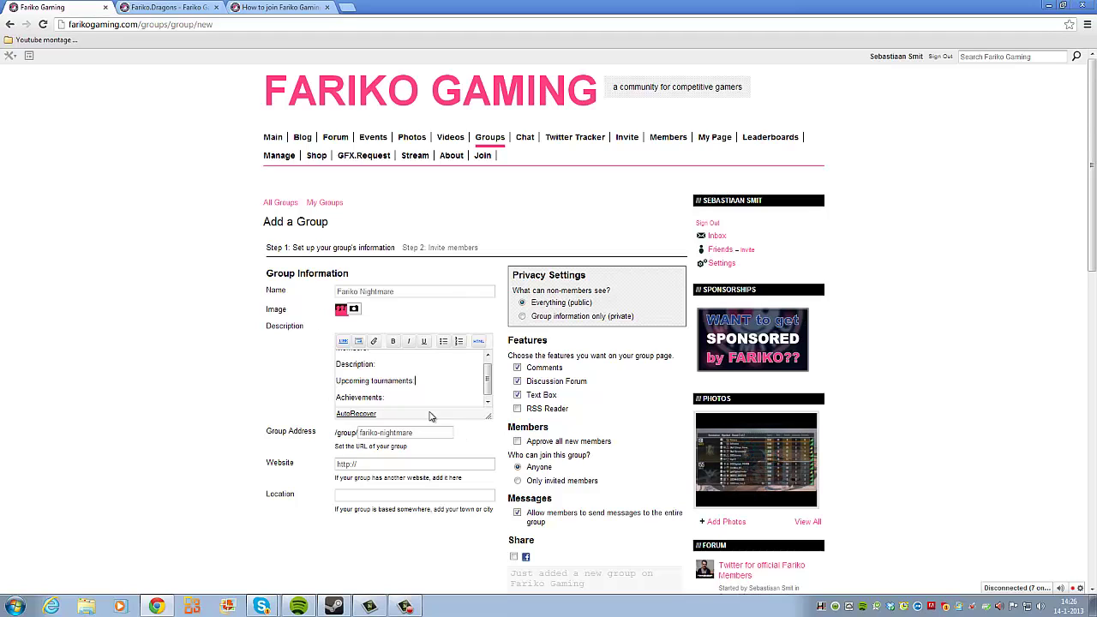
scroll(409, 382, up, 1)
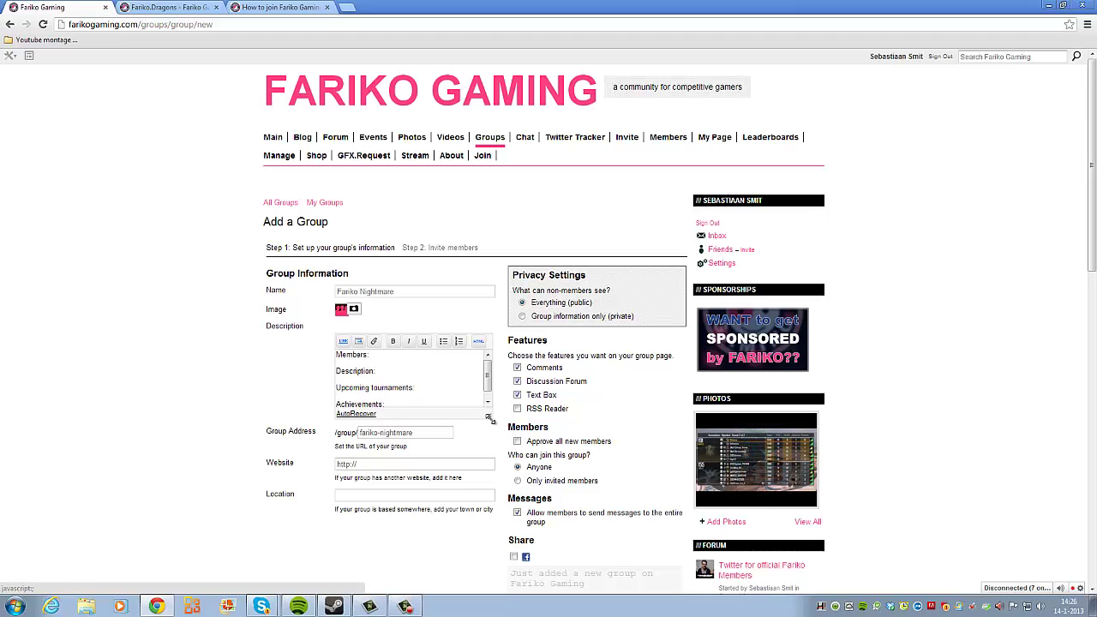
Step: Enlarge the description box, tick 'Approve all new members', and add a blank line under Members
drag(491, 424, 491, 536)
scroll(345, 413, down, 2)
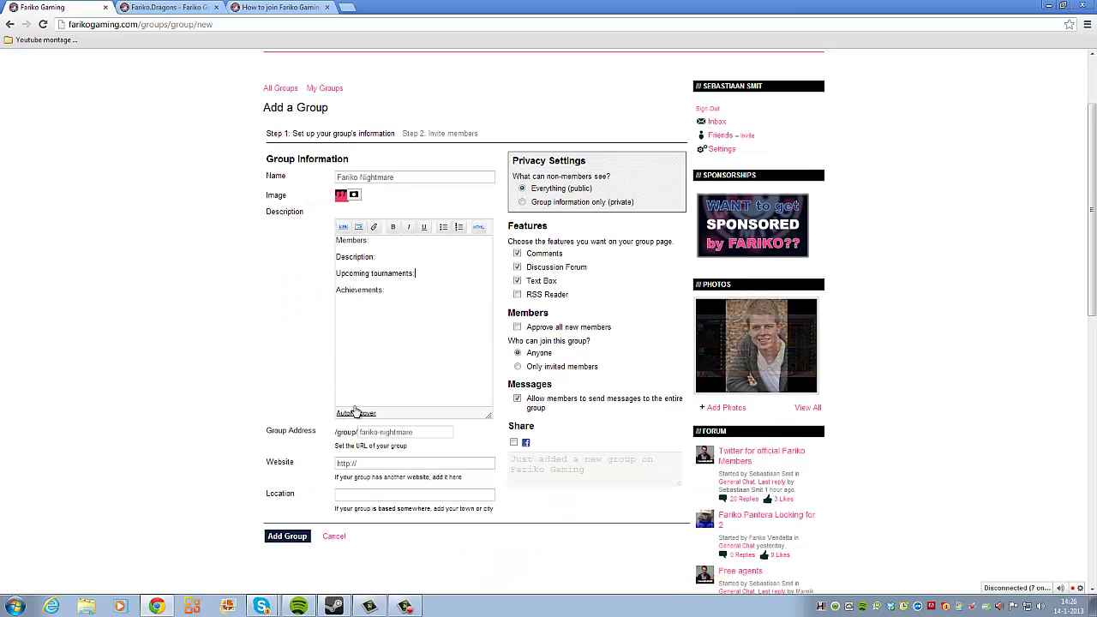
click(519, 329)
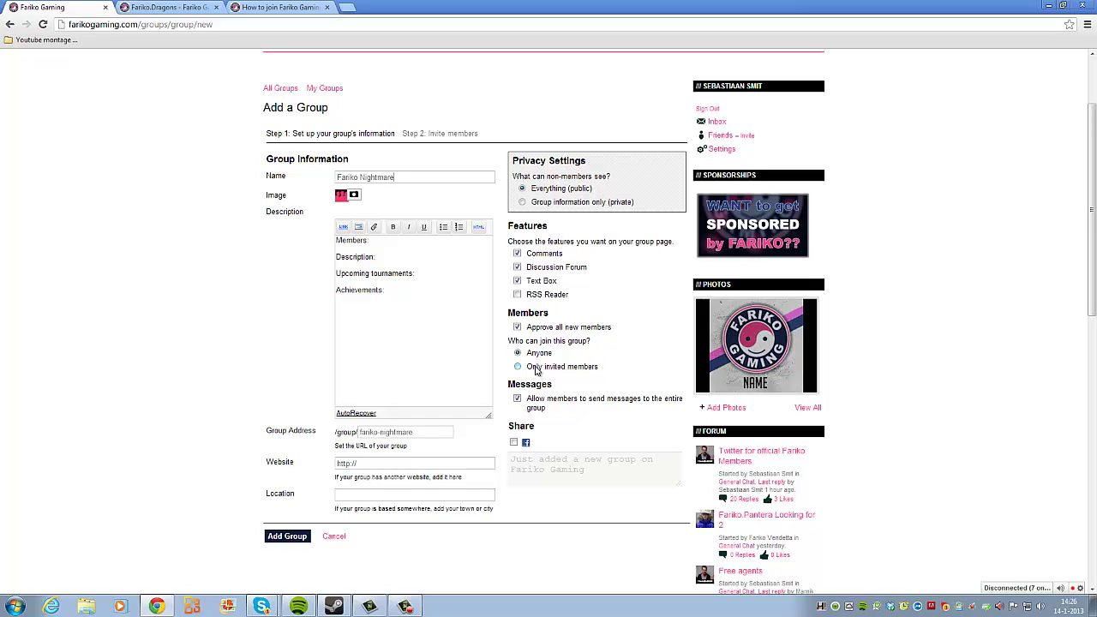
click(389, 243)
key(Return)
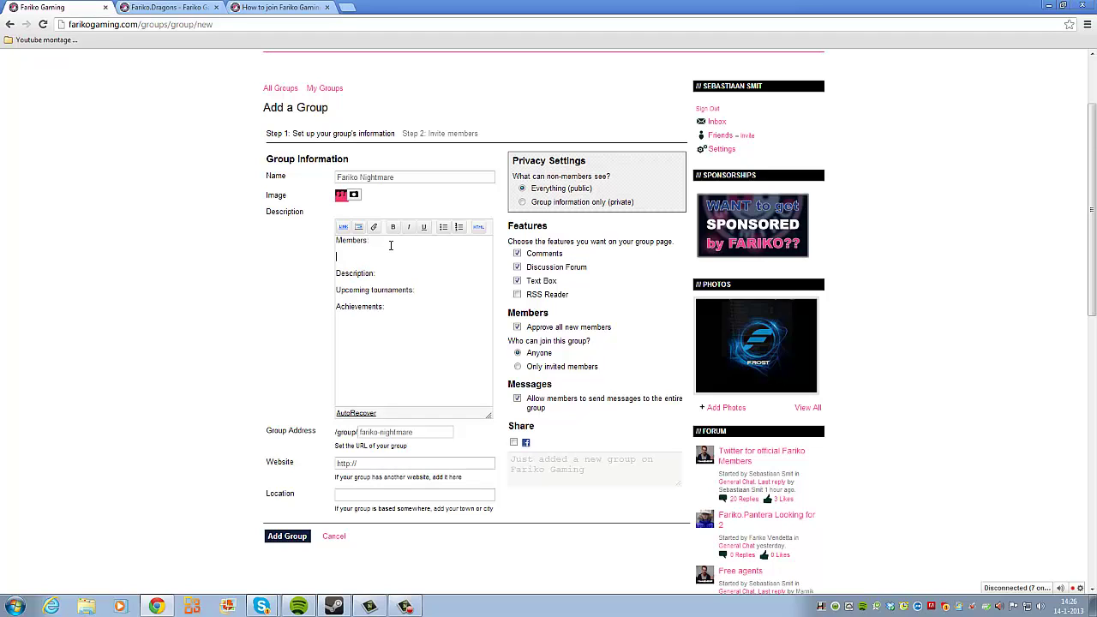
Step: Add a numbered list of four Firstname "Gamertag" Lastname placeholder entries under Members
click(456, 227)
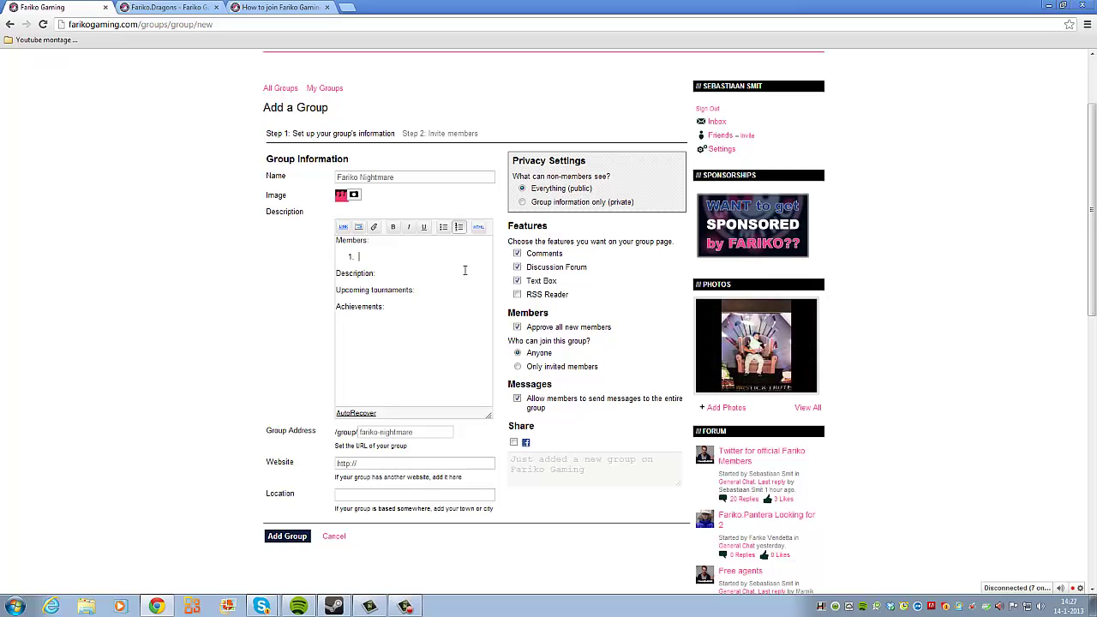
text(Firstname ")
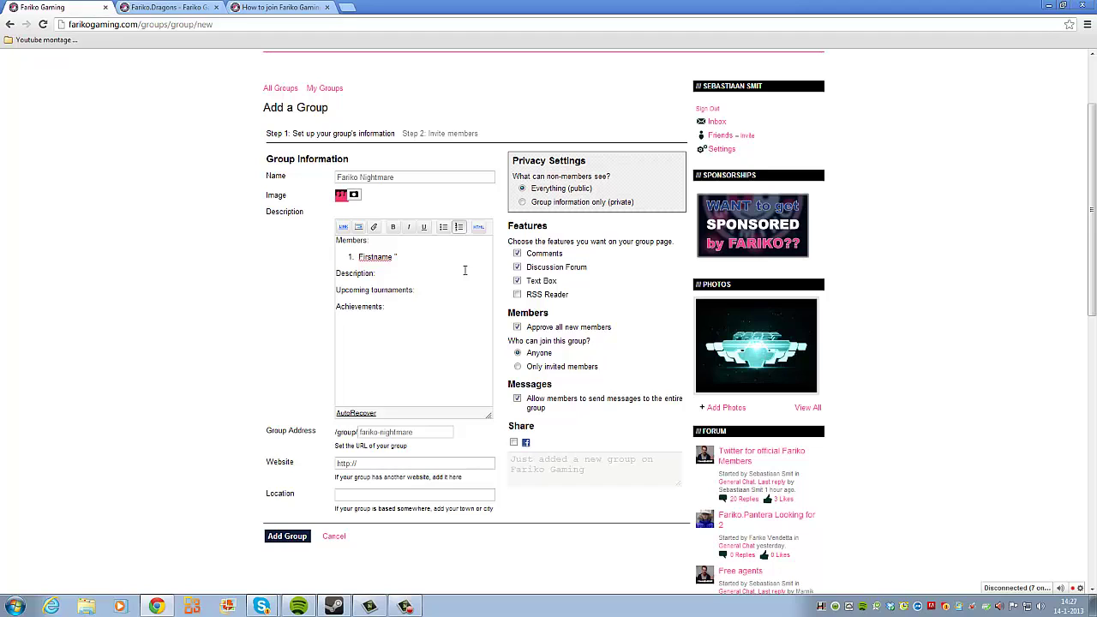
text(Gamertag")
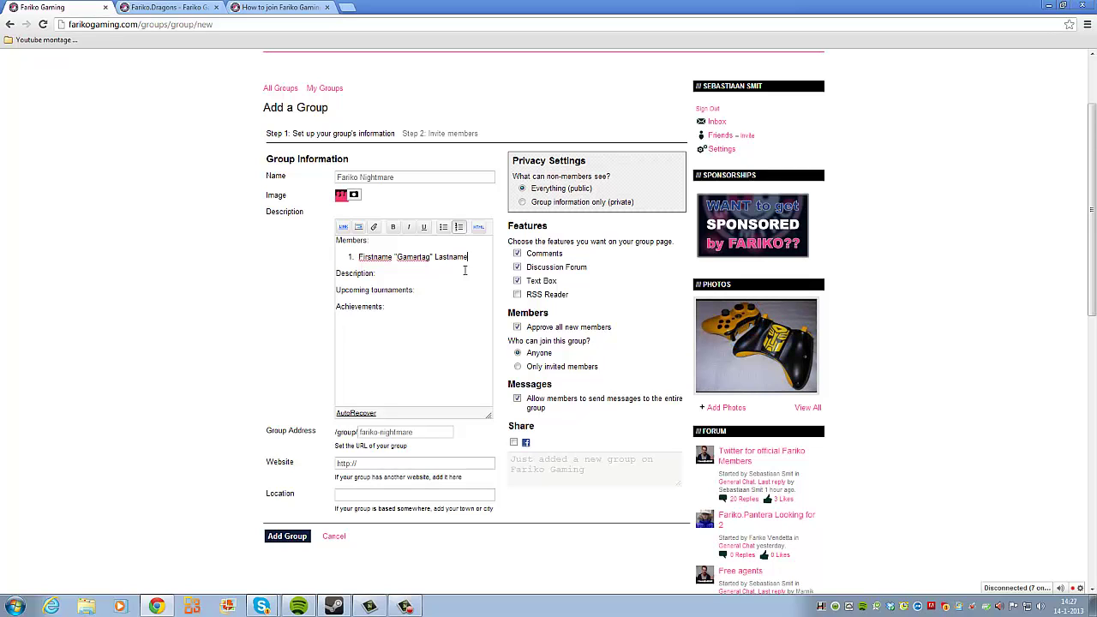
text(Lastname)
key(Return)
text(Firstname )
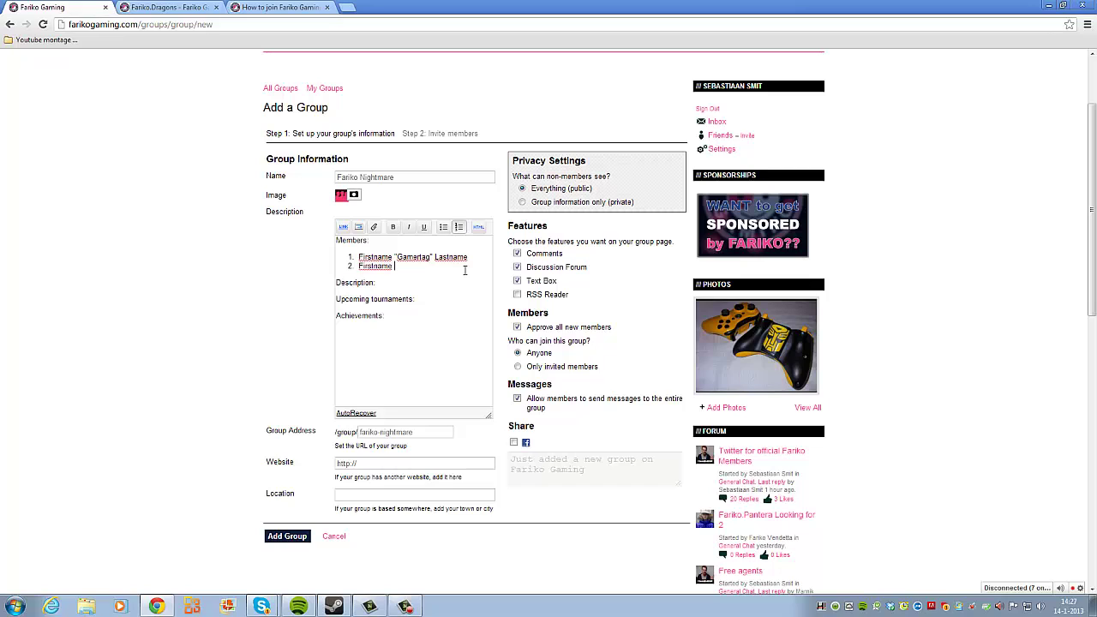
text("Gamertag" L)
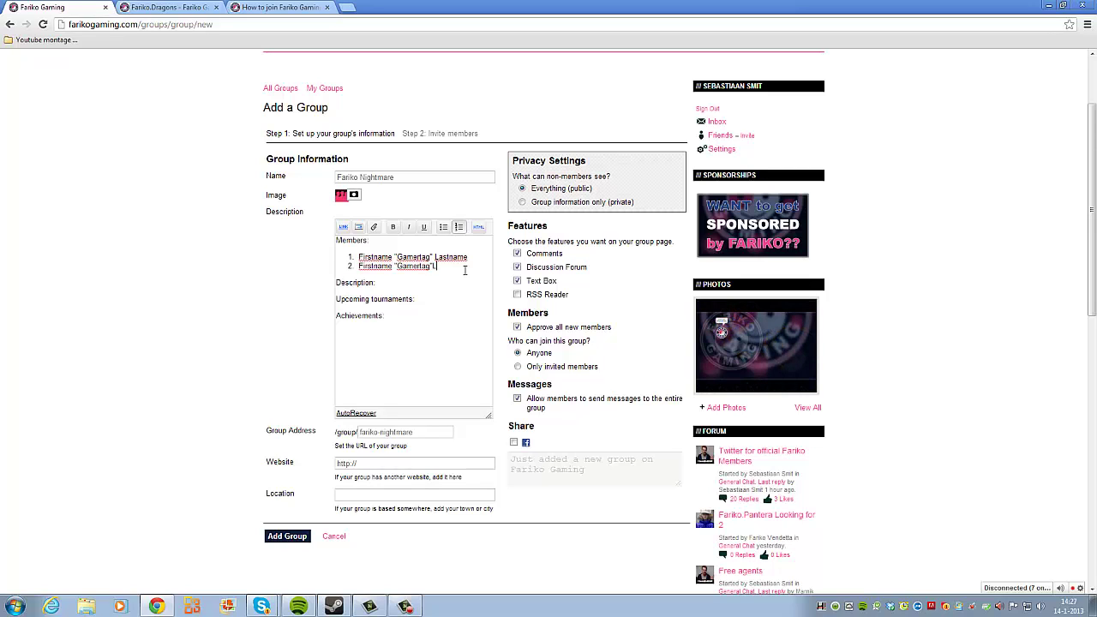
text(astname)
key(Return)
text(Fi)
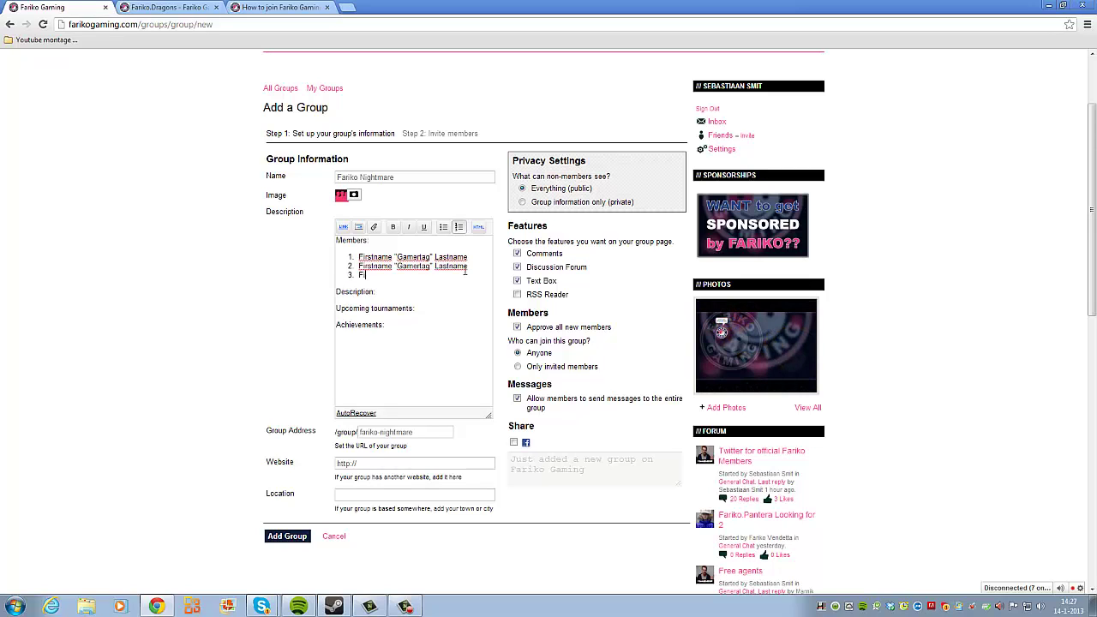
text(rstname "G)
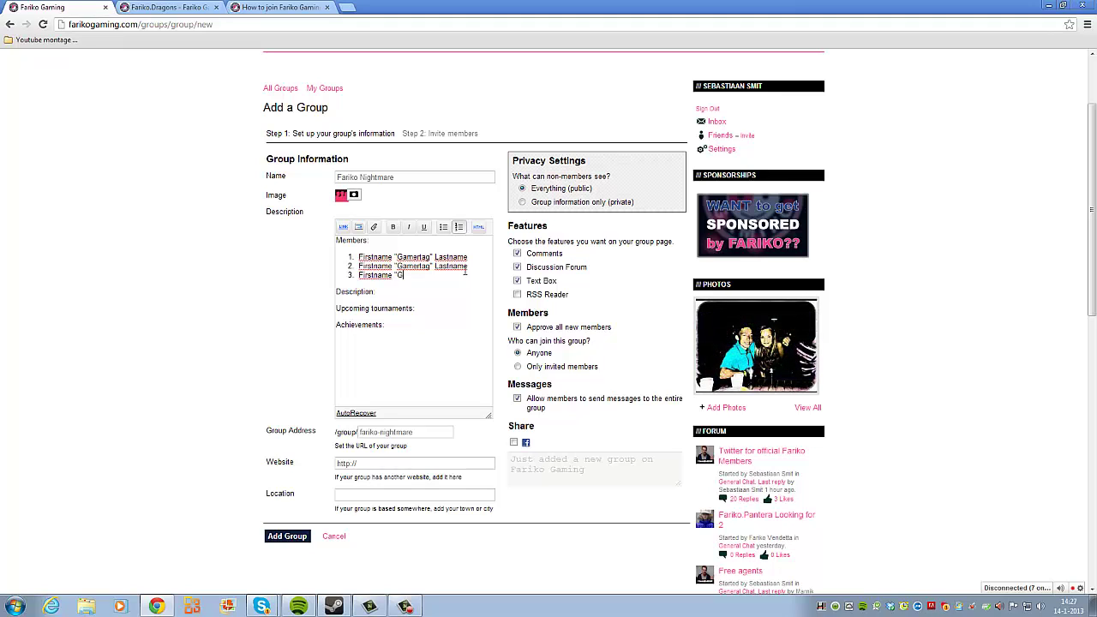
text(amertag" Lastname)
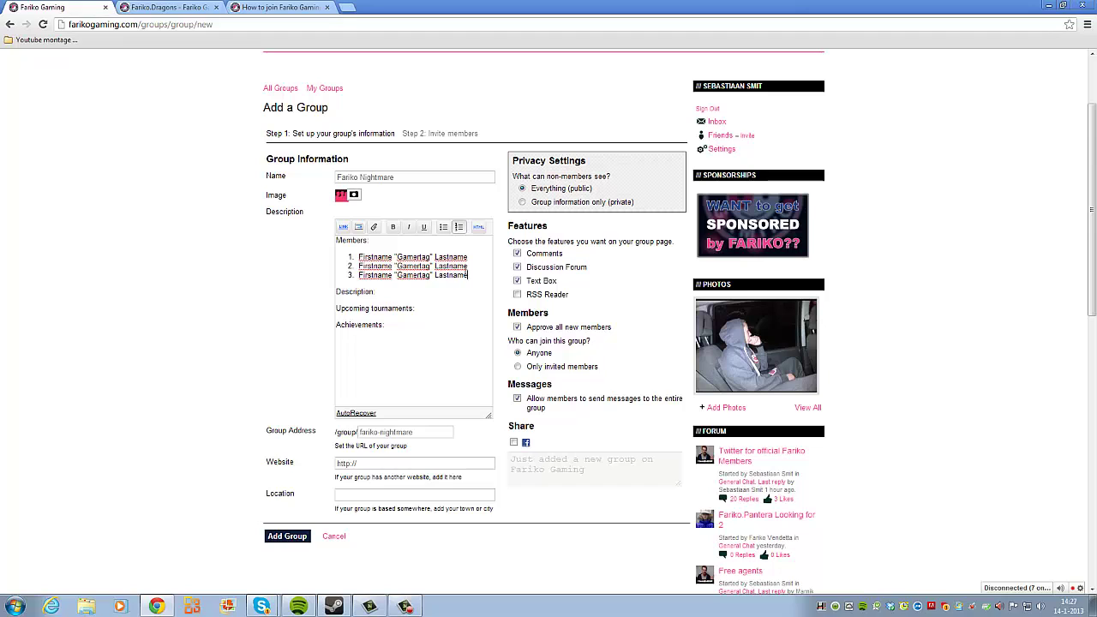
key(Return)
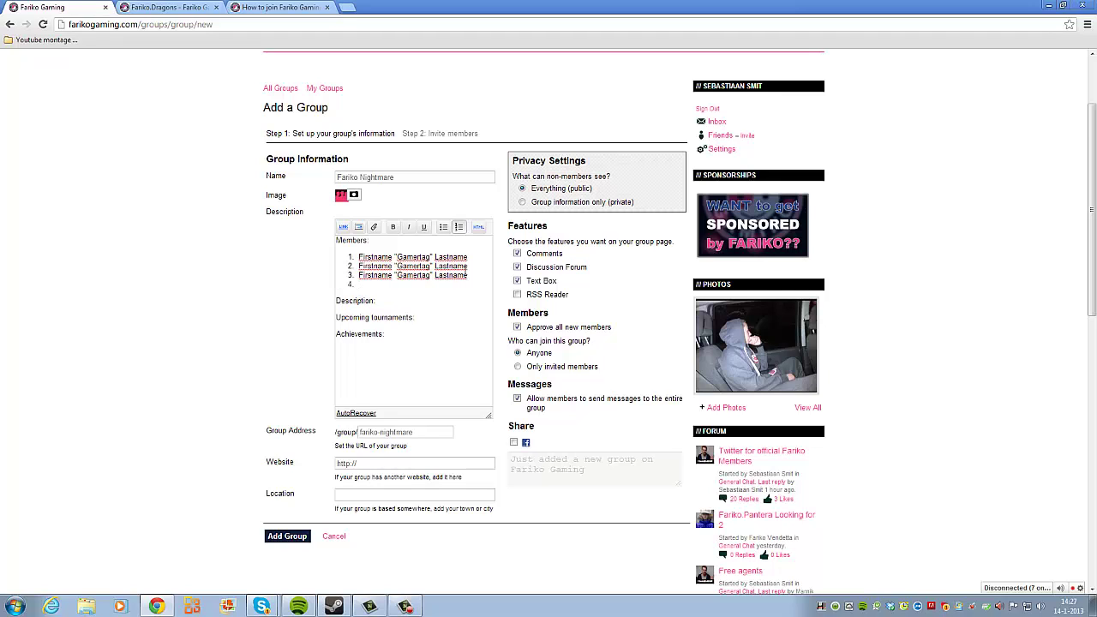
text(Fi)
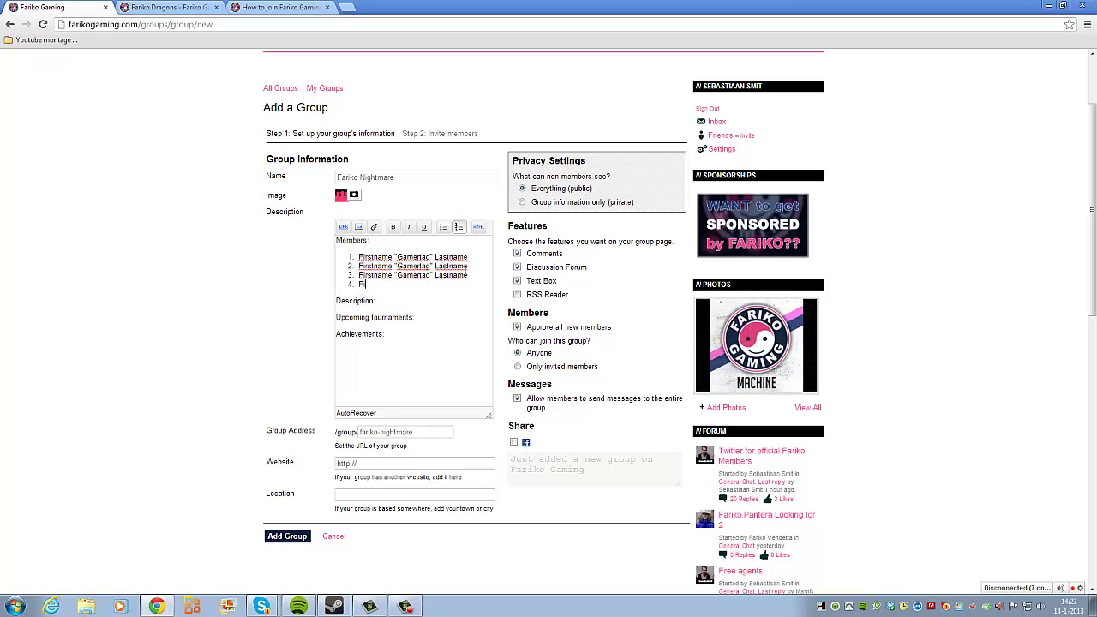
text(rstname "Gamertag)
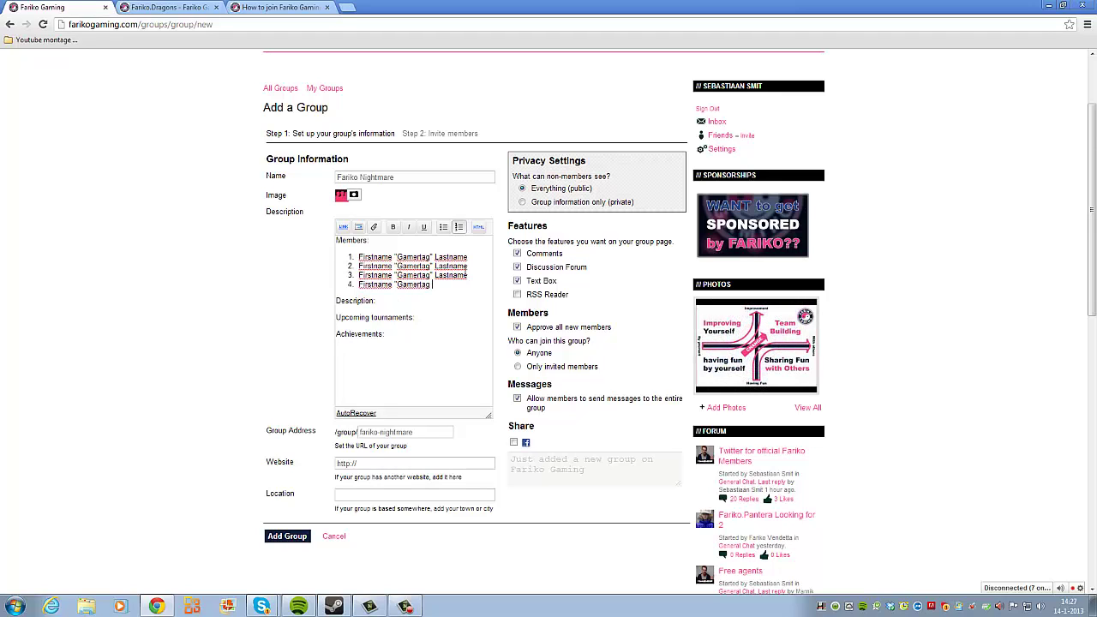
text(tname)
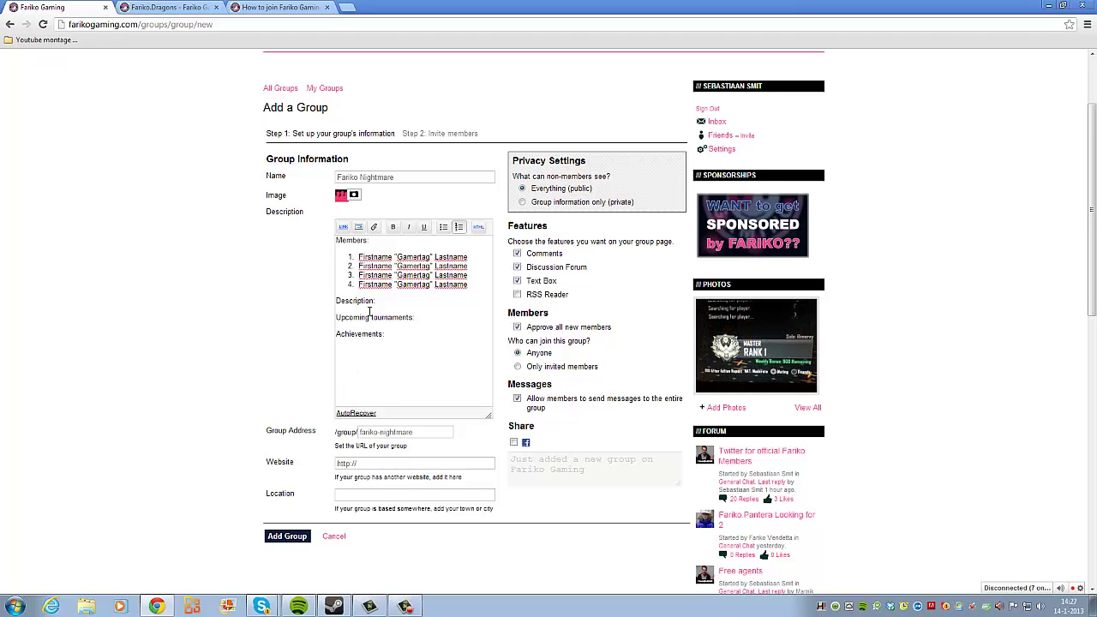
click(358, 226)
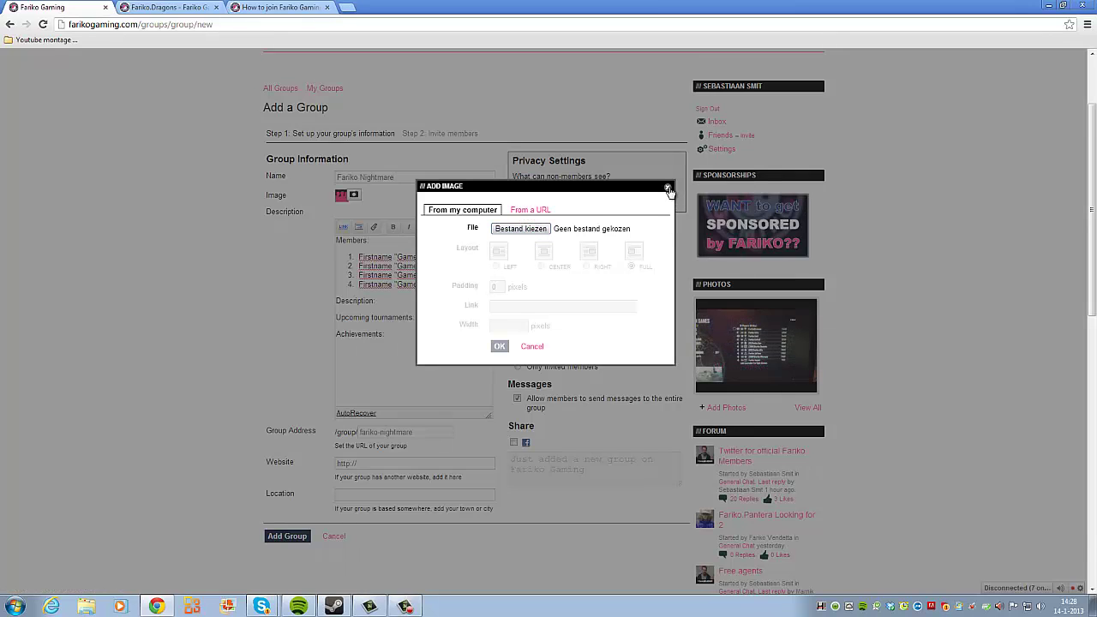
key(Escape)
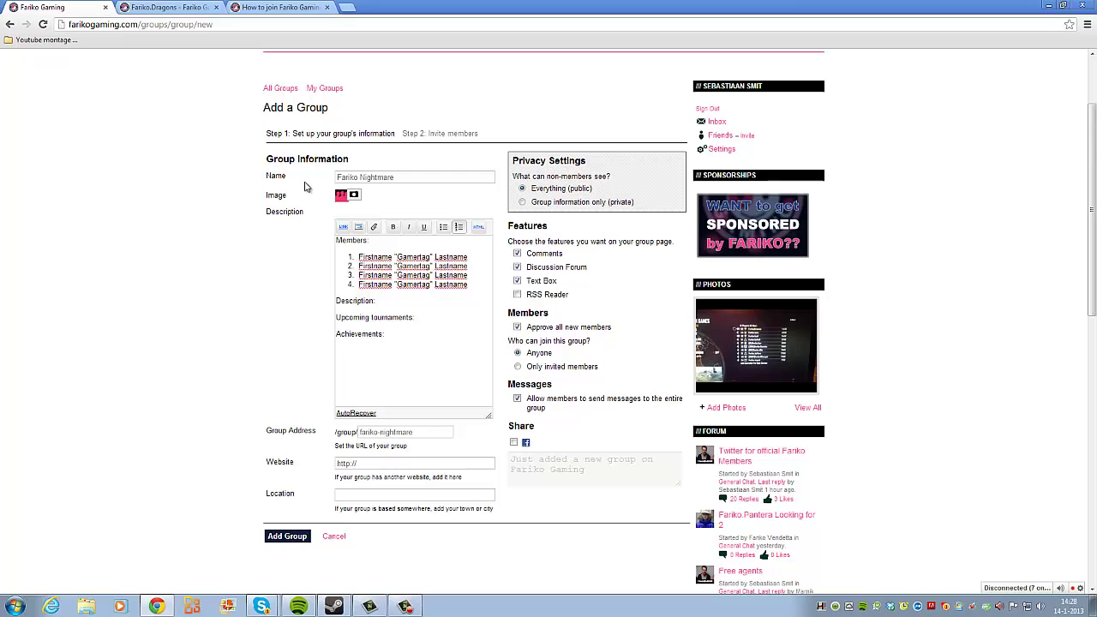
Step: Revisit the Fariko.Dragons group page through the Groups list, then return to the Add a Group form
click(172, 8)
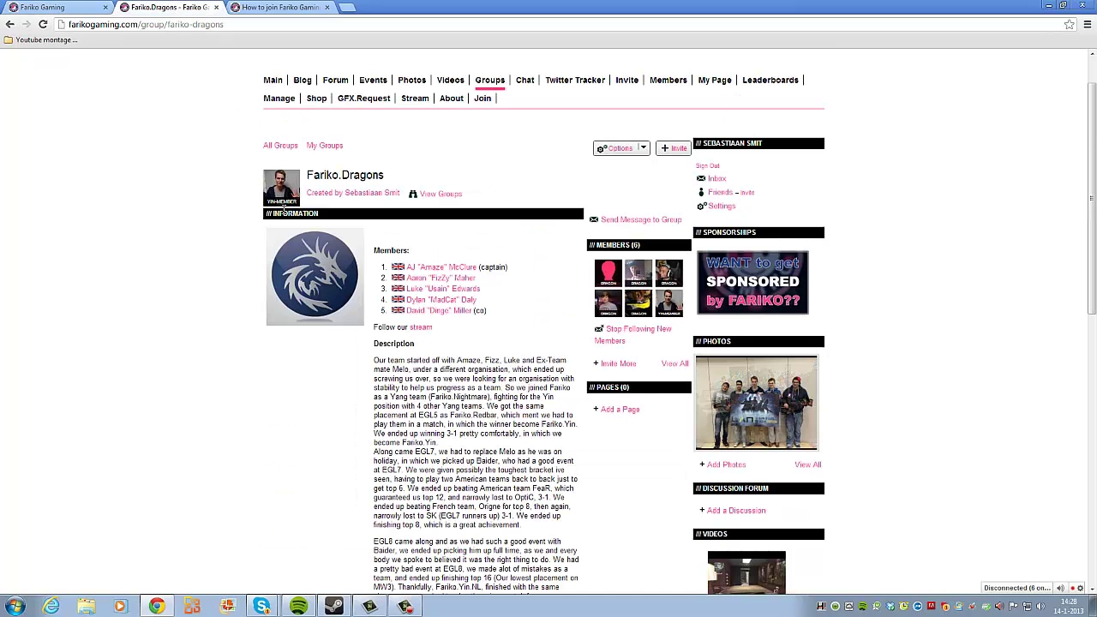
click(490, 80)
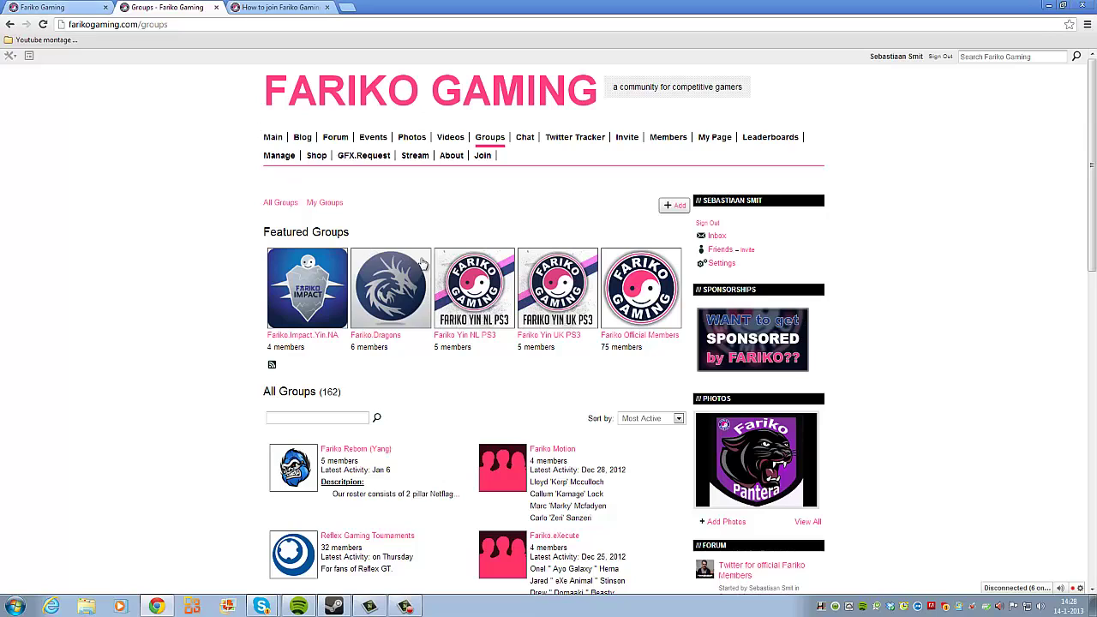
click(401, 285)
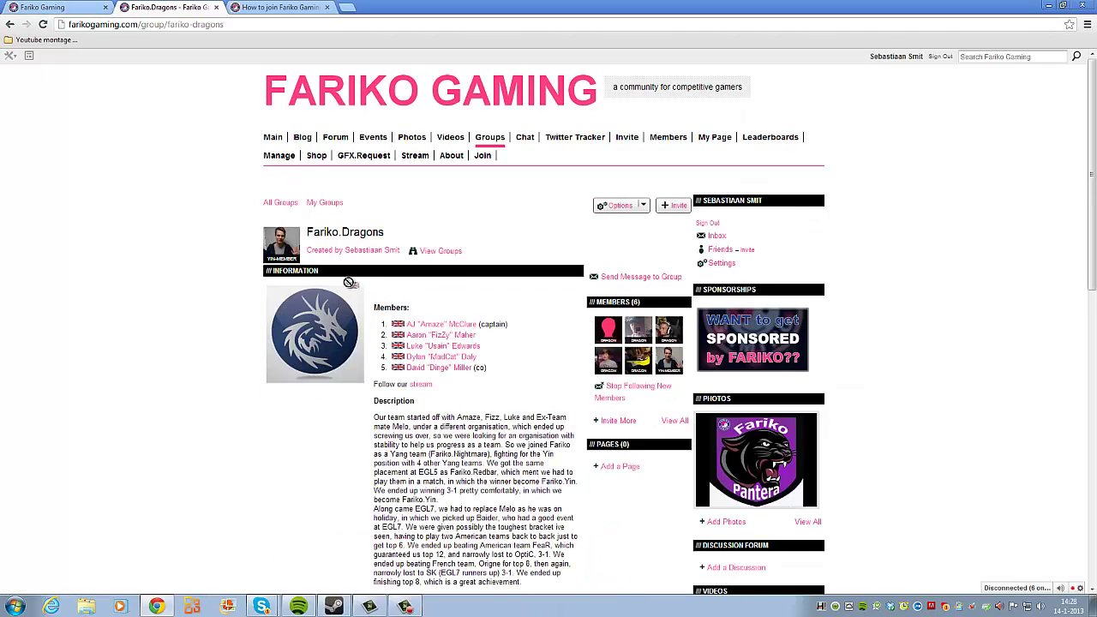
click(68, 10)
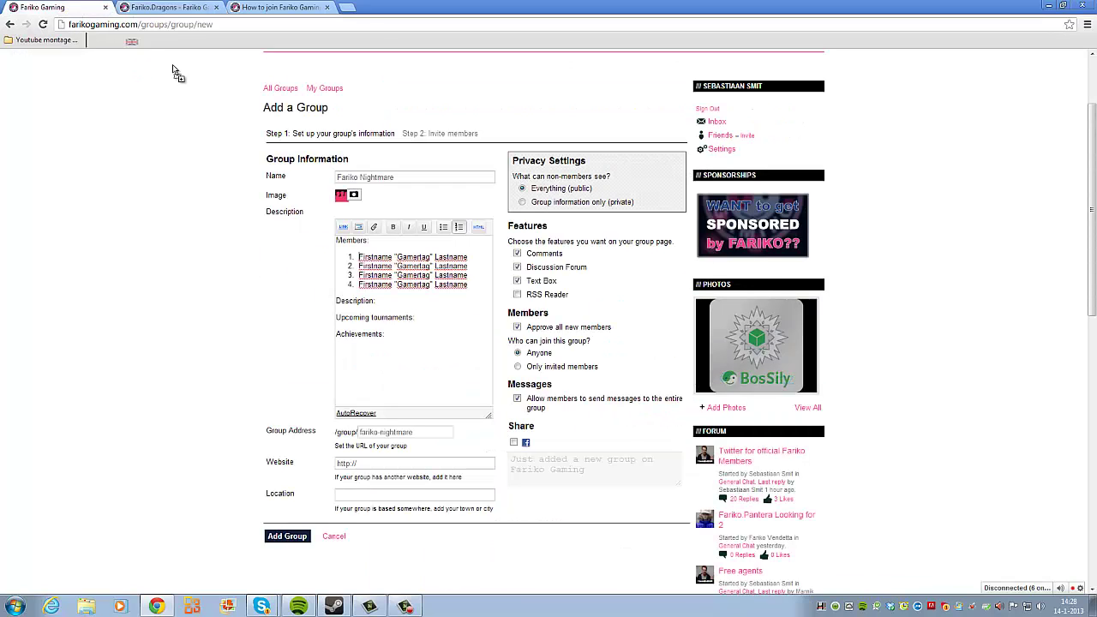
Step: Place a flag image before the first member, then paste it before member lines 2–4
drag(359, 256, 359, 257)
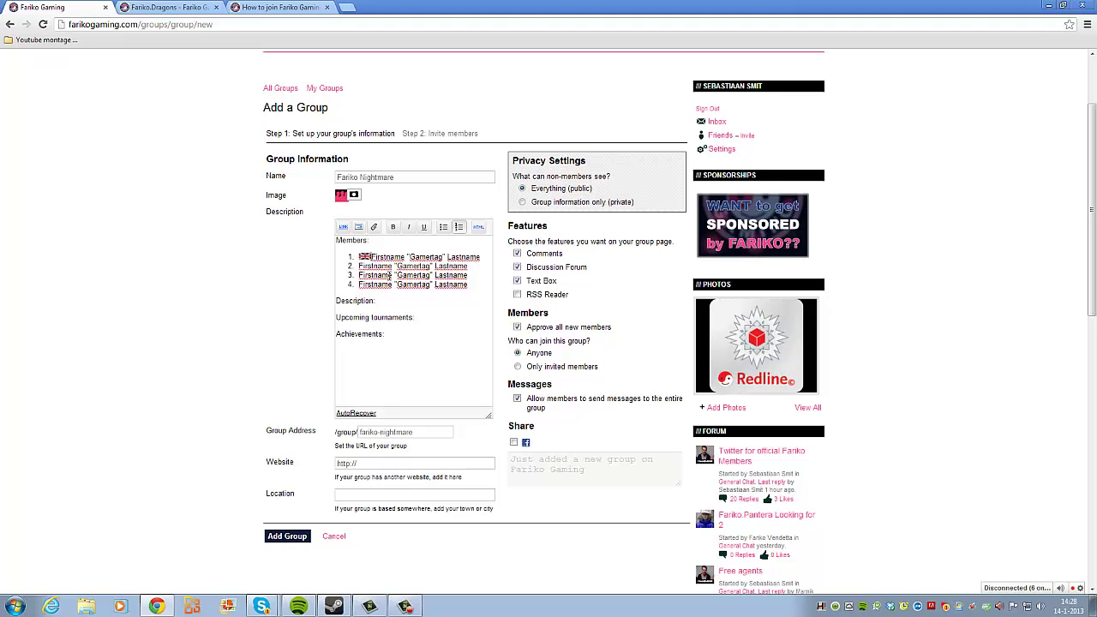
click(363, 259)
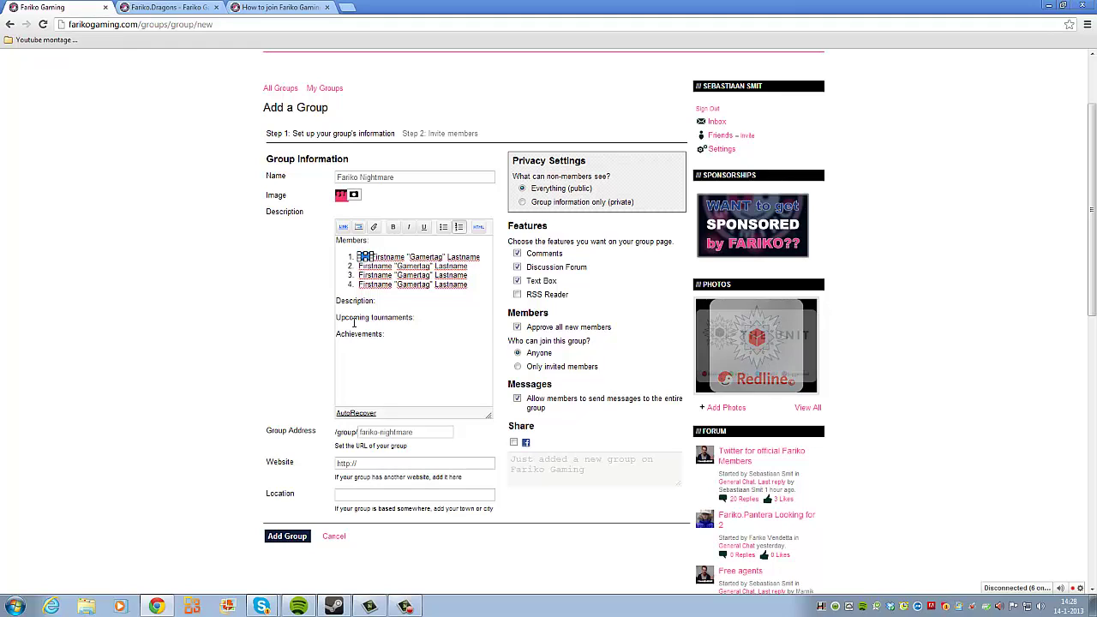
click(357, 268)
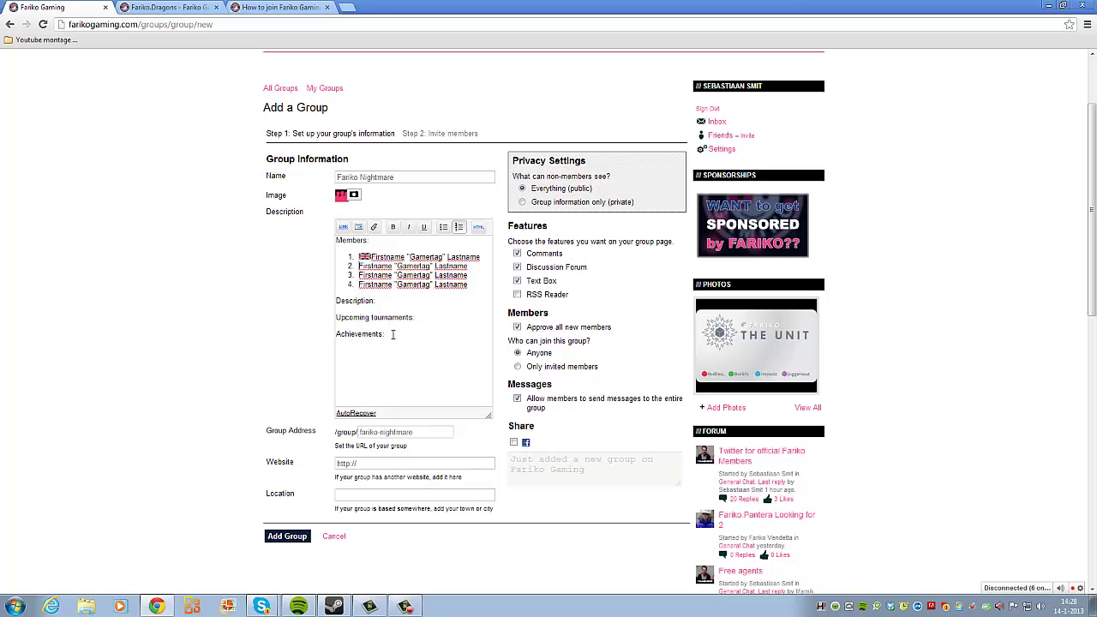
key(ctrl+v)
click(358, 275)
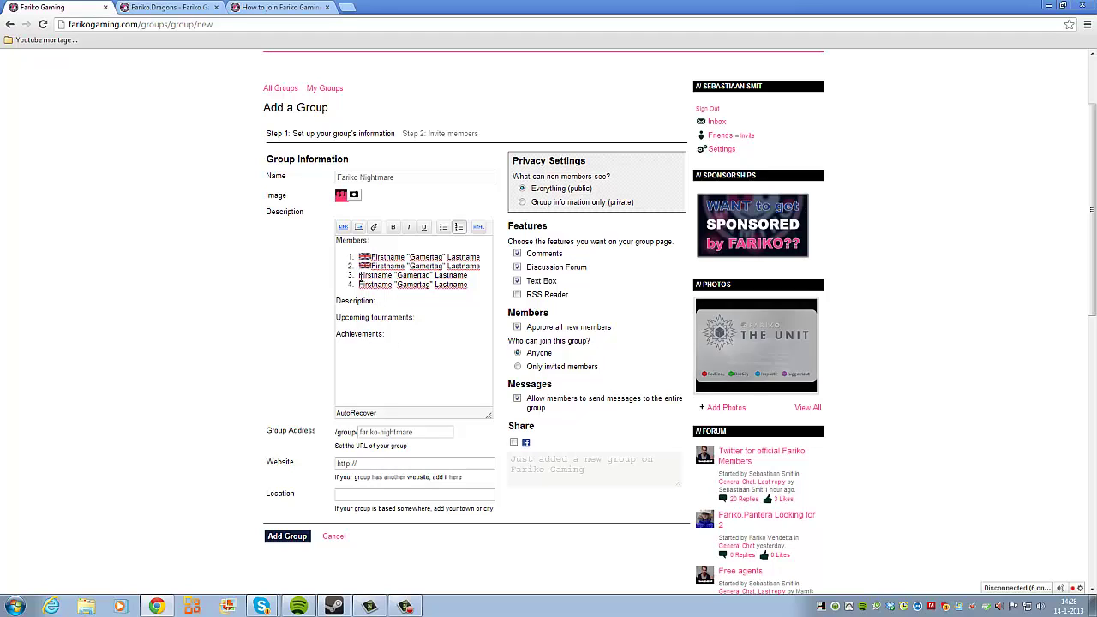
key(ctrl+v)
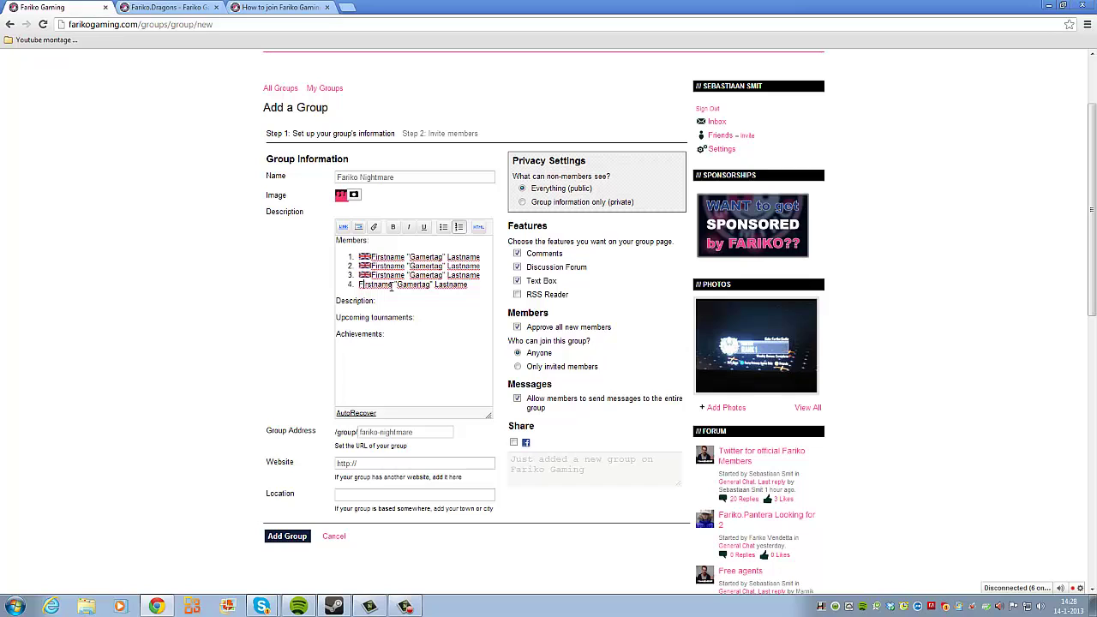
key(ctrl+v)
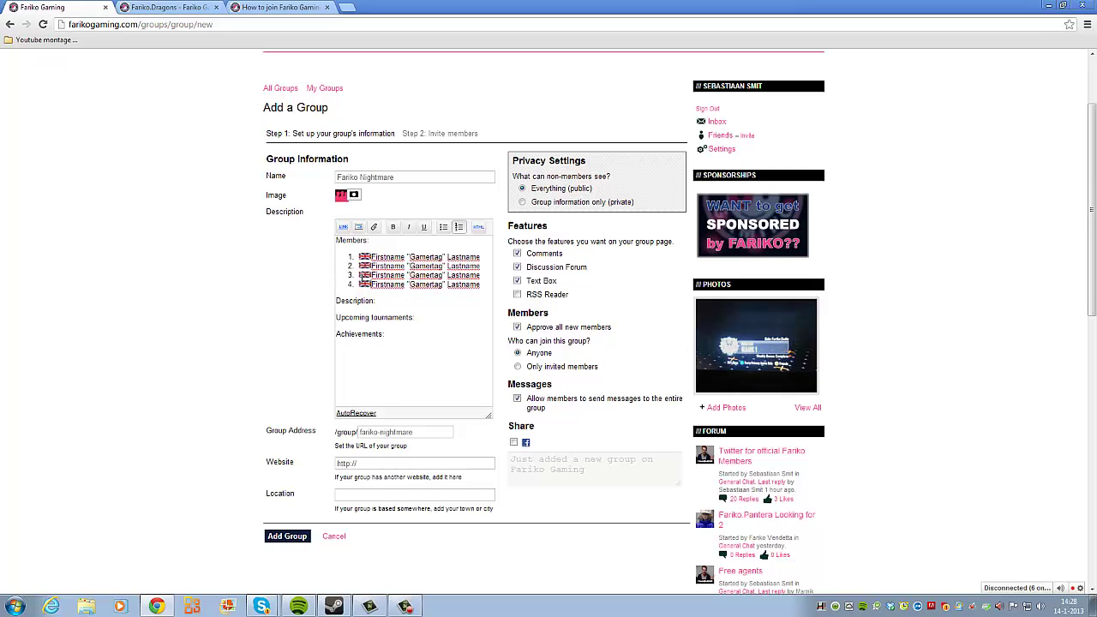
Step: Write 'We started playing together since MW3' under Description
click(400, 301)
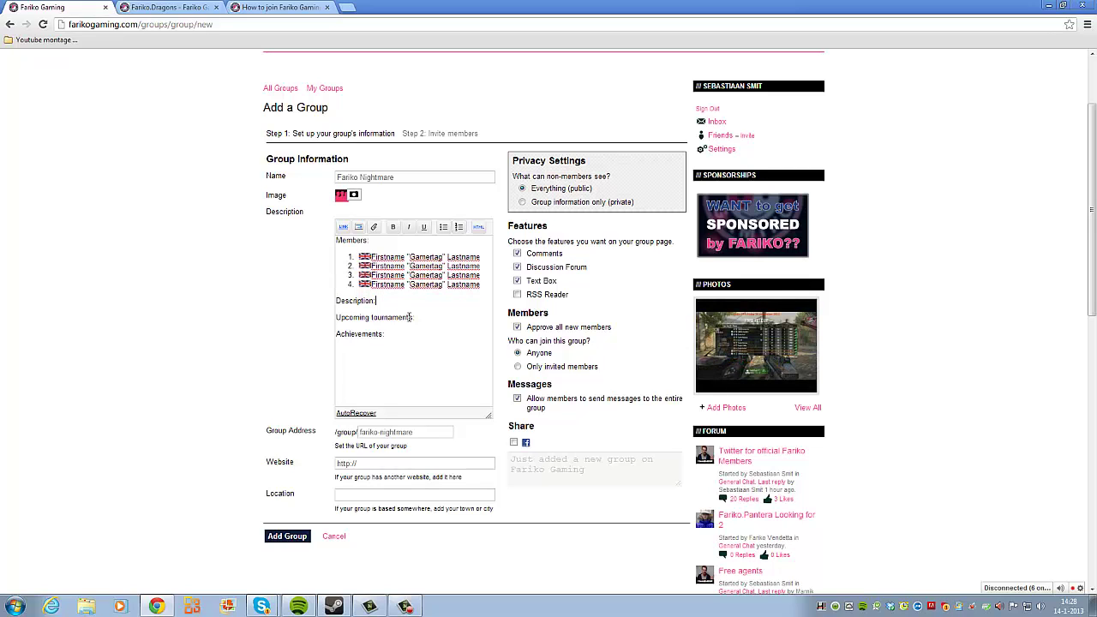
key(Return)
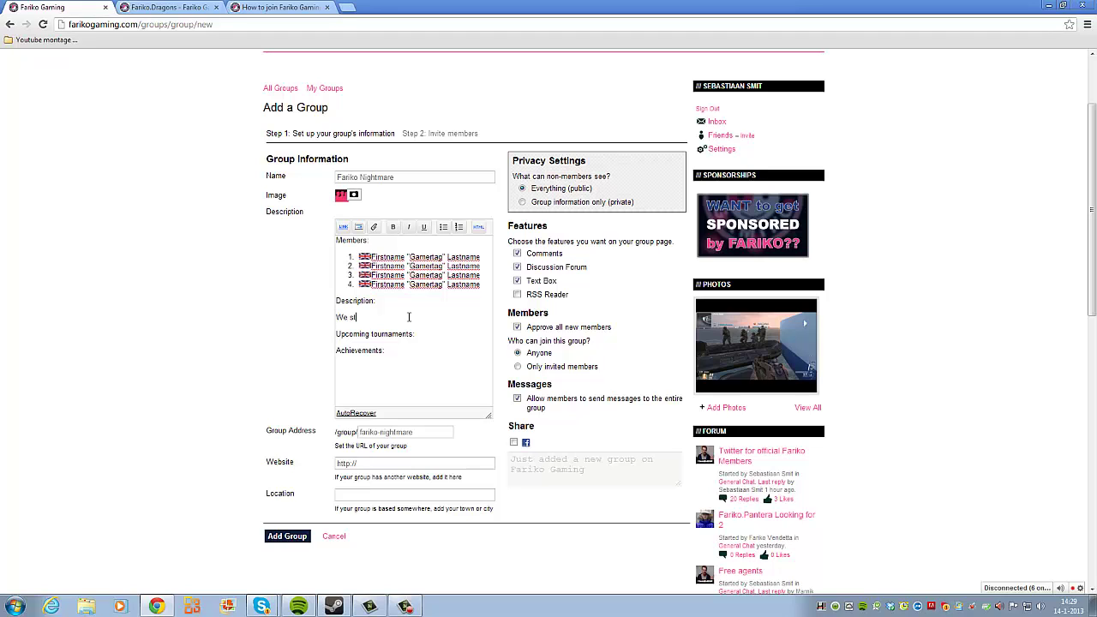
text(arted playing together since )
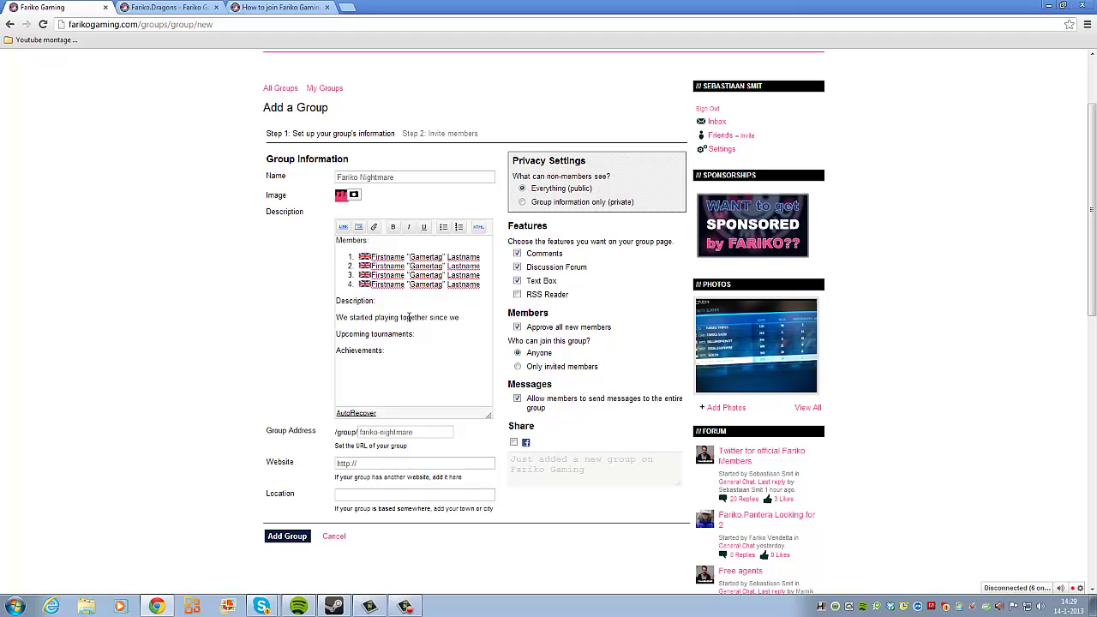
text(we)
key(BackSpace)
key(BackSpace)
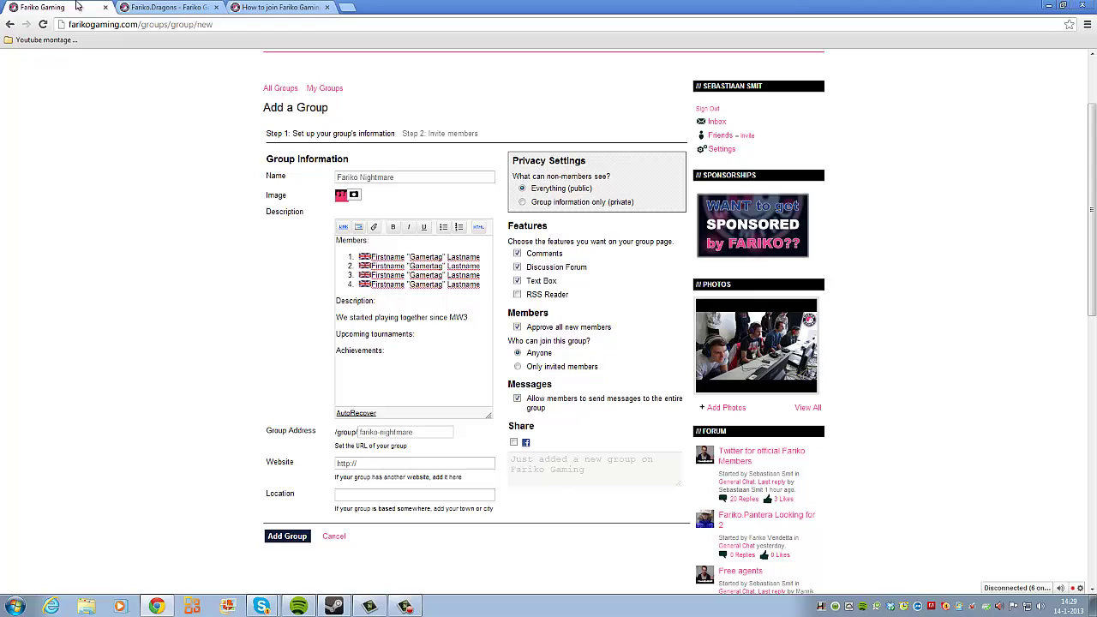
Step: Check the Fariko.Dragons description for reference, then add 'Reflex GT Winter' under Upcoming tournaments
click(167, 7)
drag(392, 312, 446, 388)
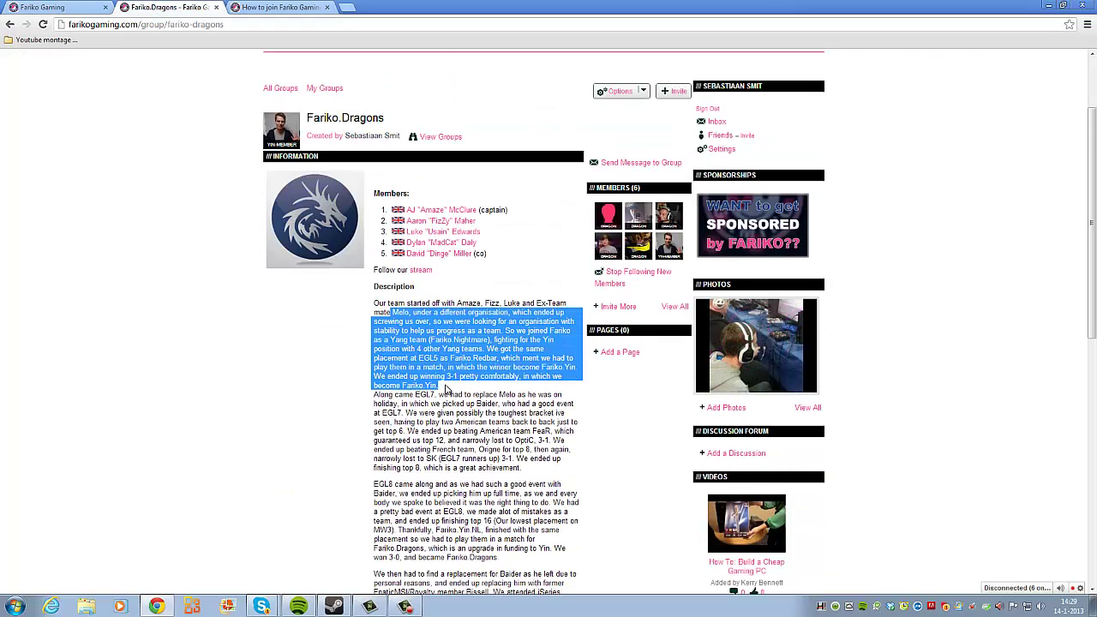
click(463, 407)
scroll(463, 406, down, 3)
scroll(447, 302, up, 3)
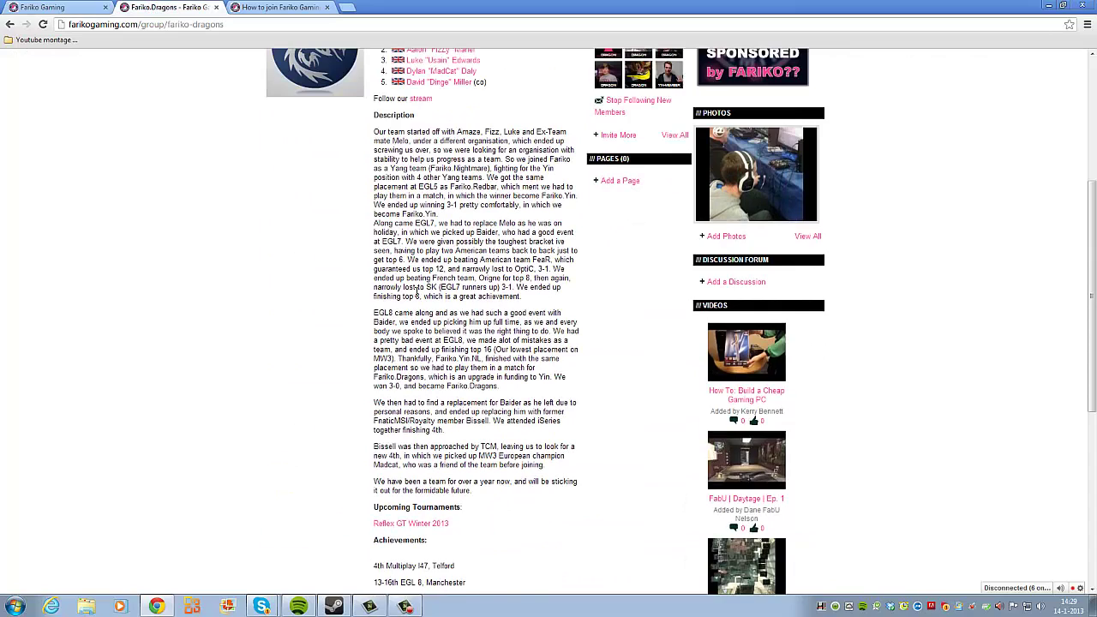
click(85, 7)
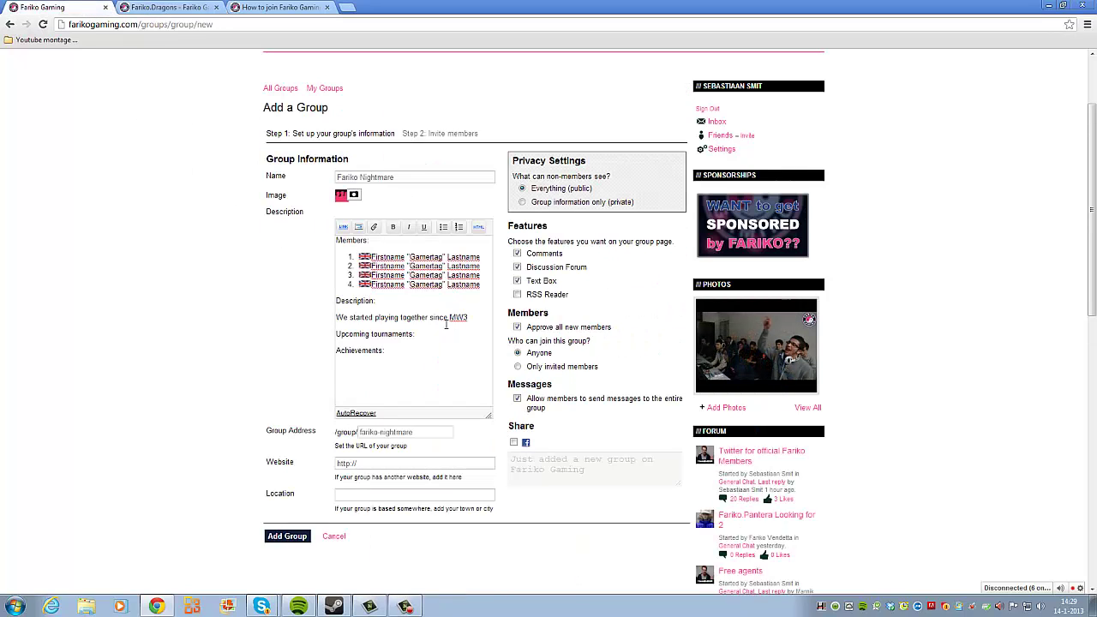
key(Return)
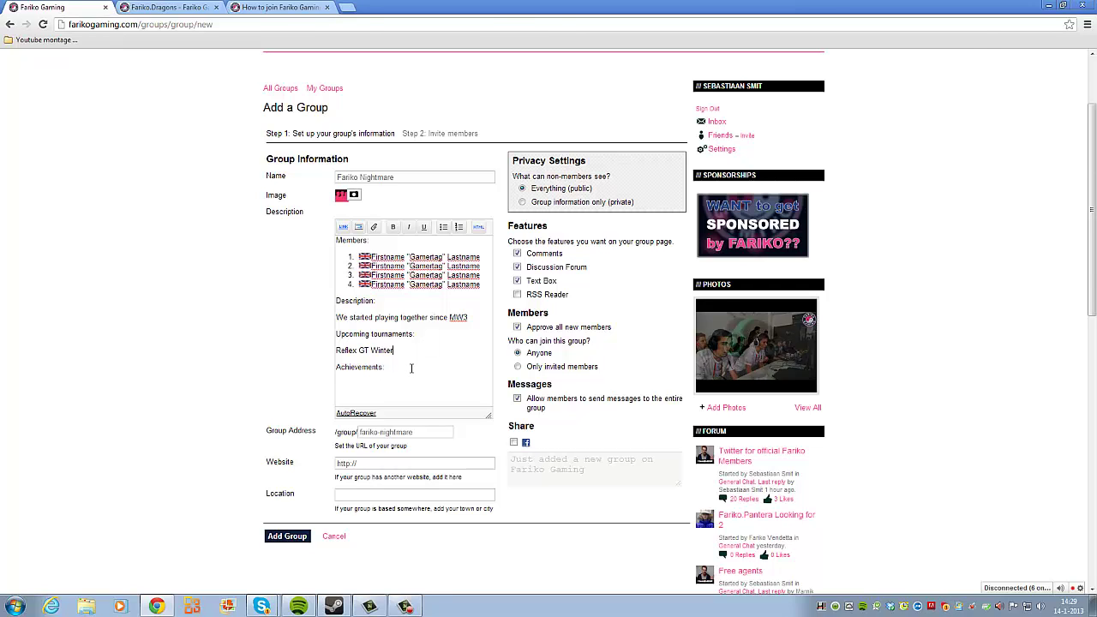
scroll(412, 369, up, 2)
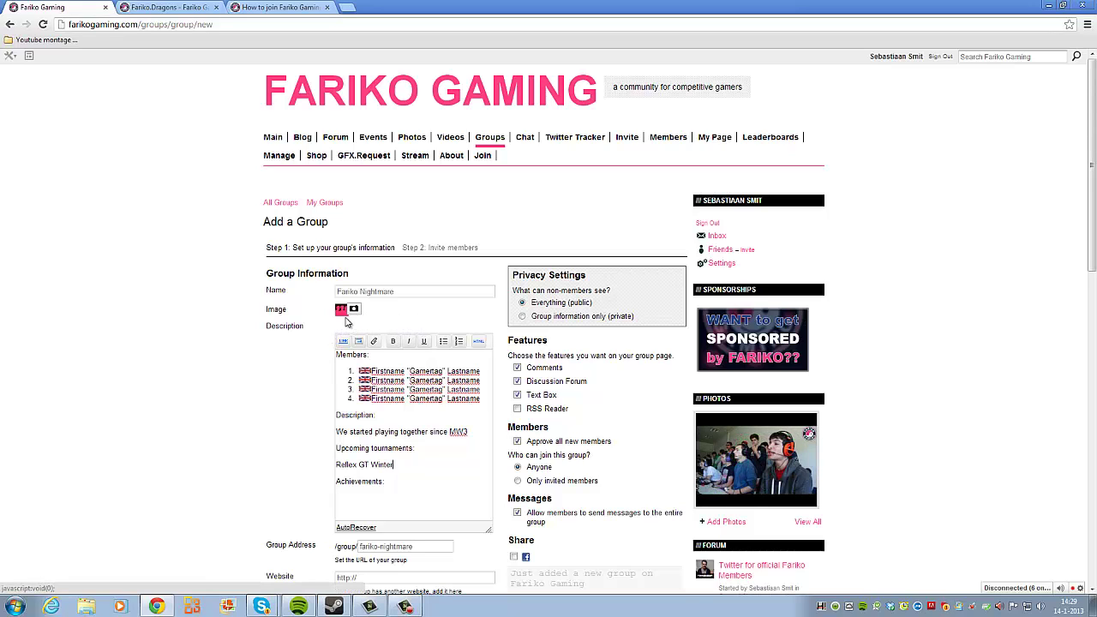
Step: Compare the form against the Fariko.Dragons page, then save the Fariko Nightmare group
key(ctrl+Tab)
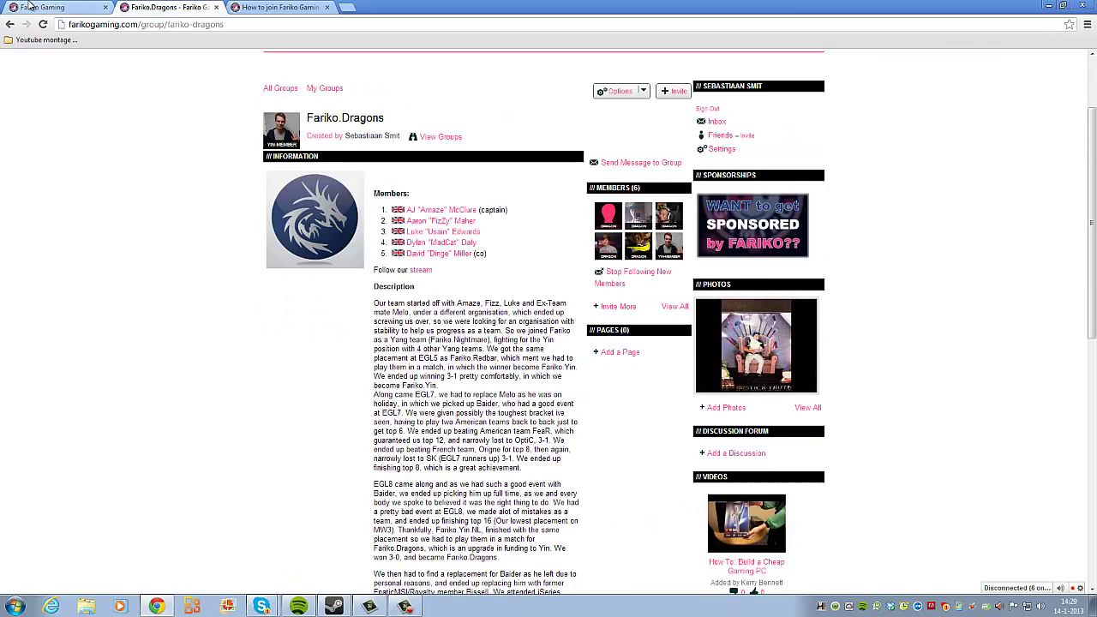
key(ctrl+shift+Tab)
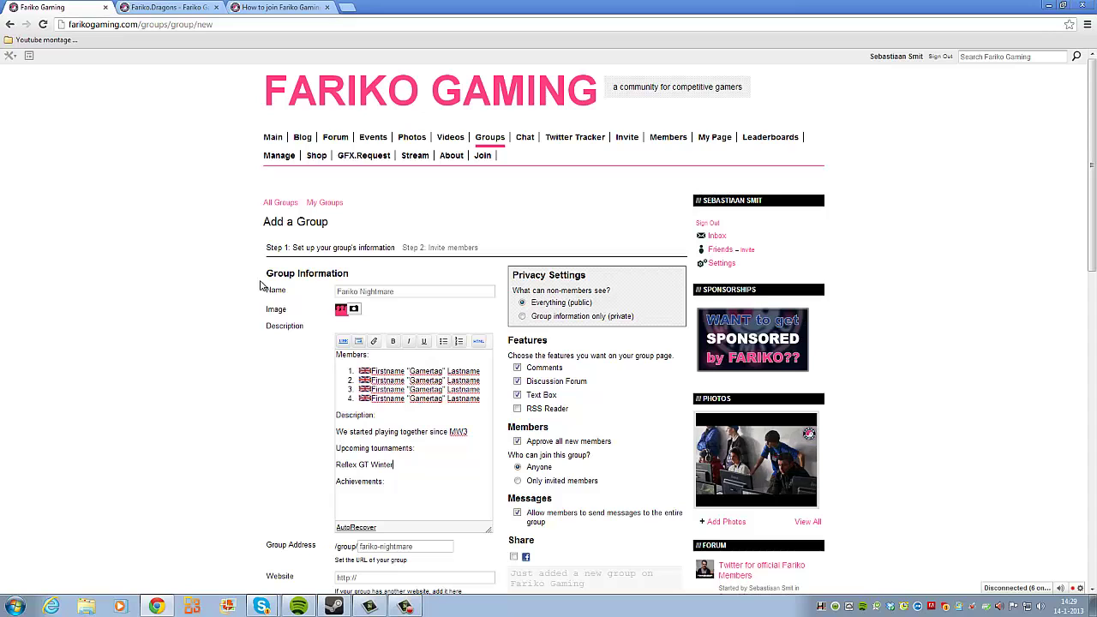
scroll(197, 312, down, 3)
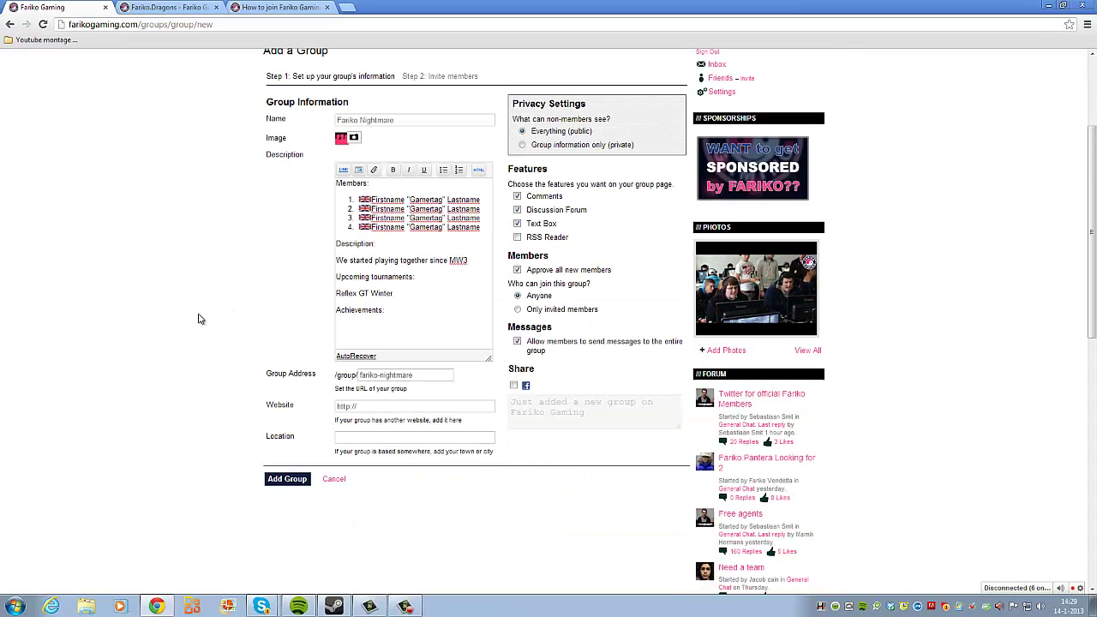
scroll(282, 379, up, 2)
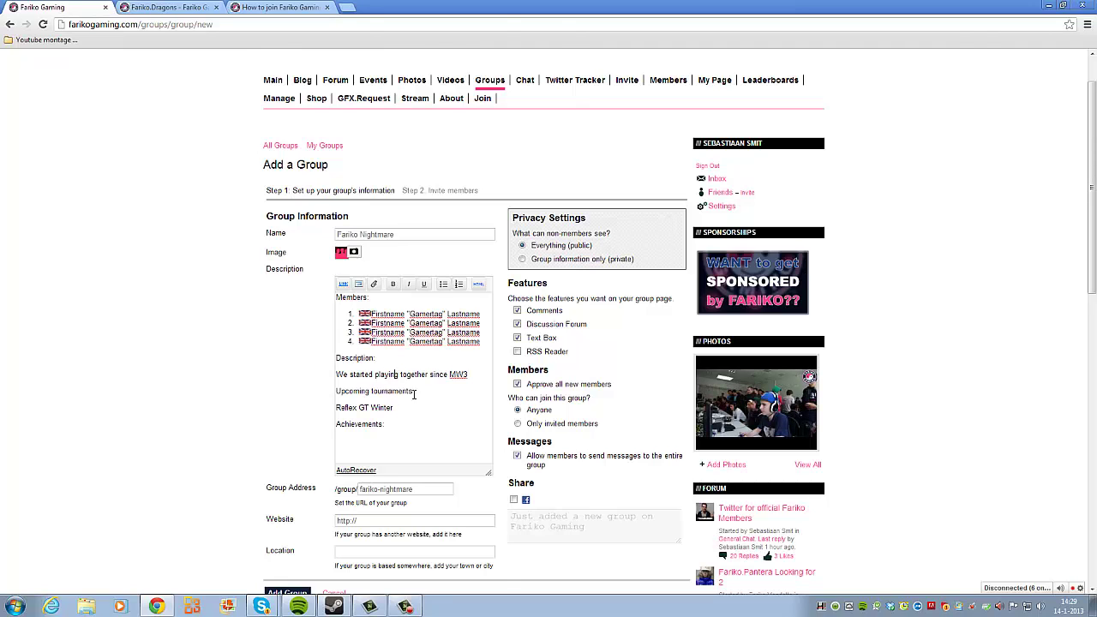
scroll(414, 394, up, 1)
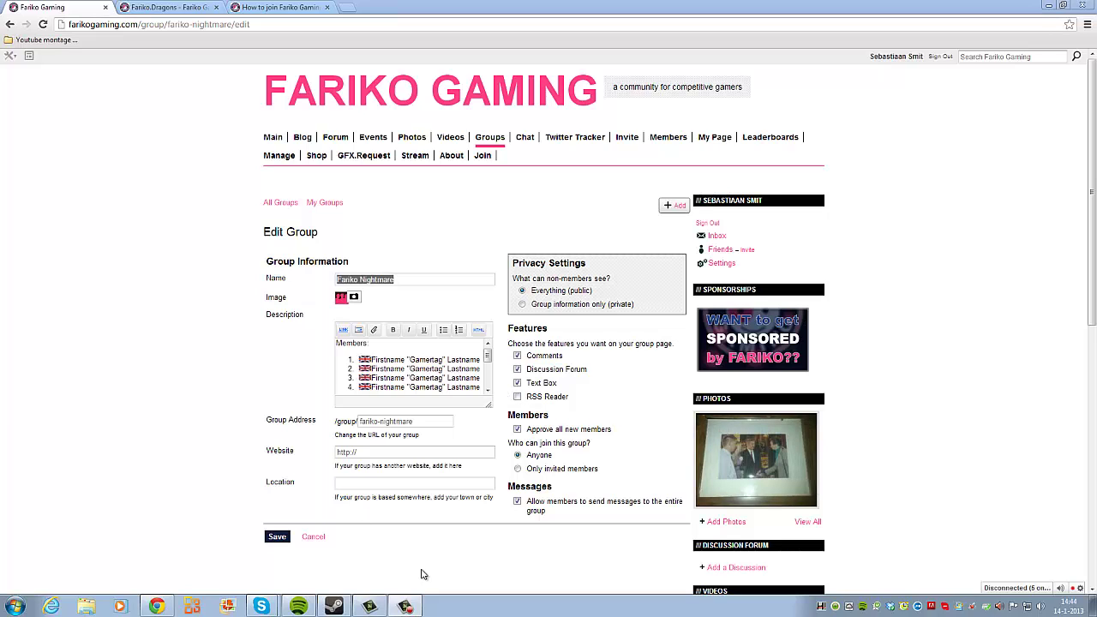
click(285, 544)
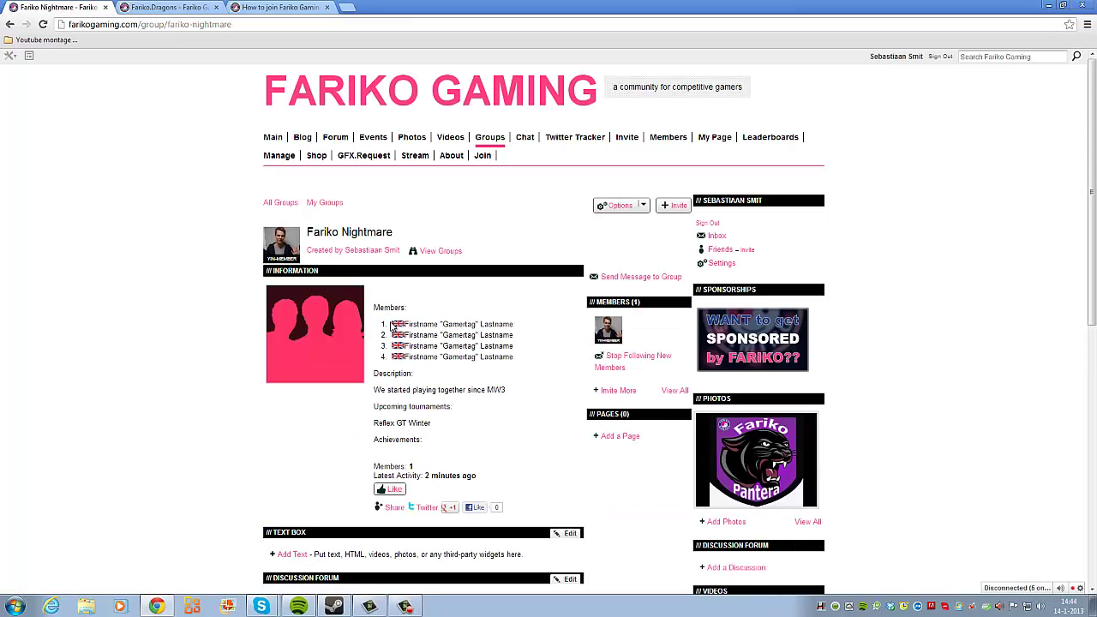
Step: Look over the saved Fariko Nightmare group's member list and select the page's web address
drag(390, 314, 416, 335)
click(491, 408)
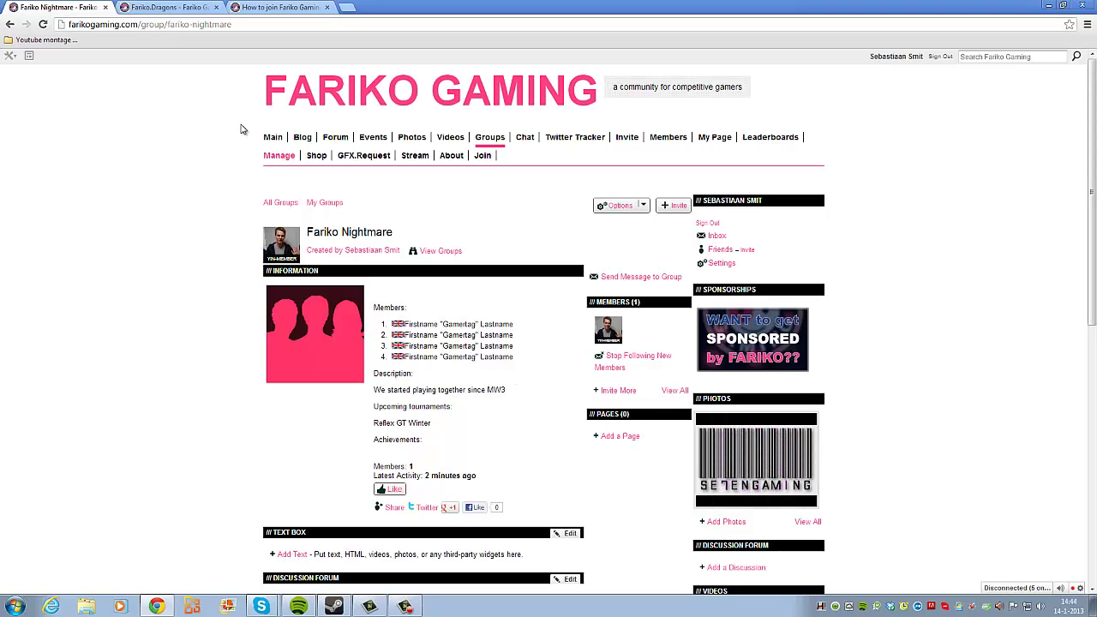
click(235, 25)
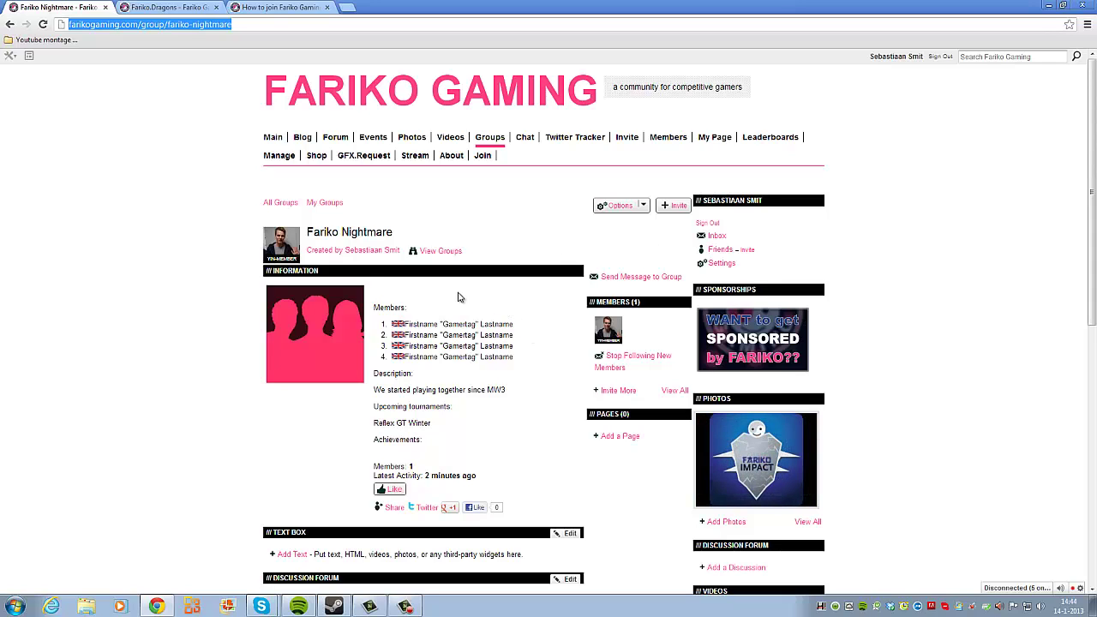
click(619, 206)
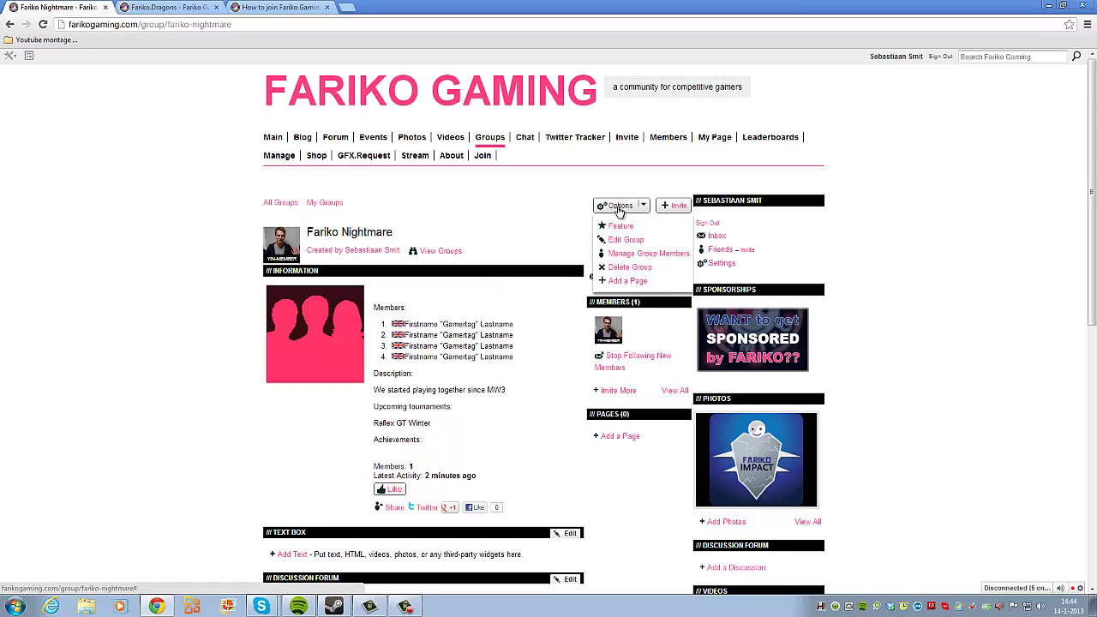
click(621, 255)
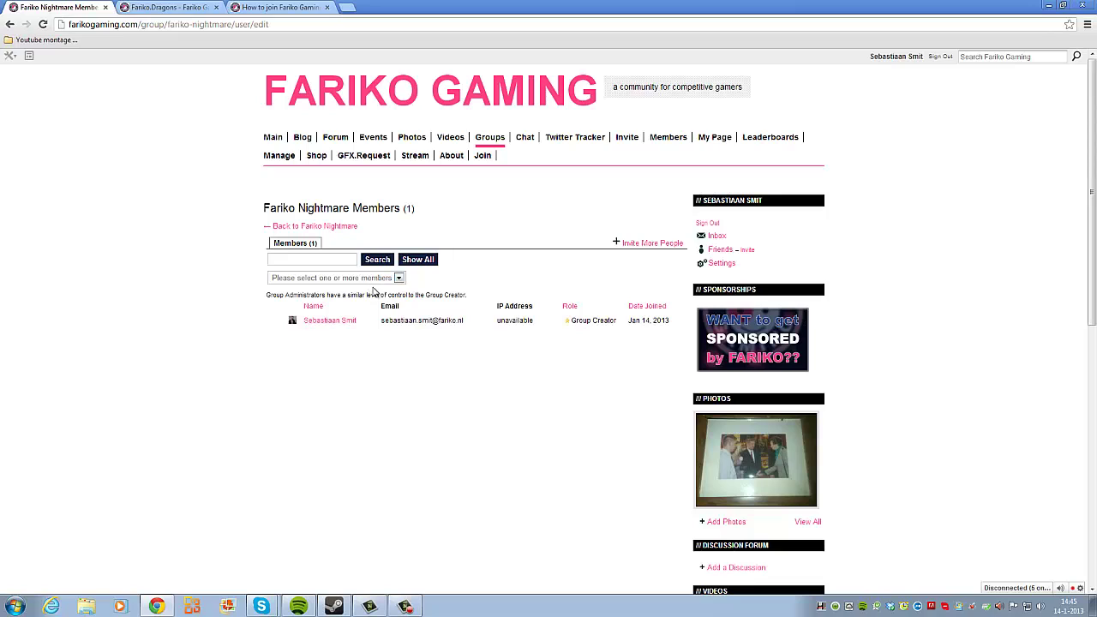
click(395, 279)
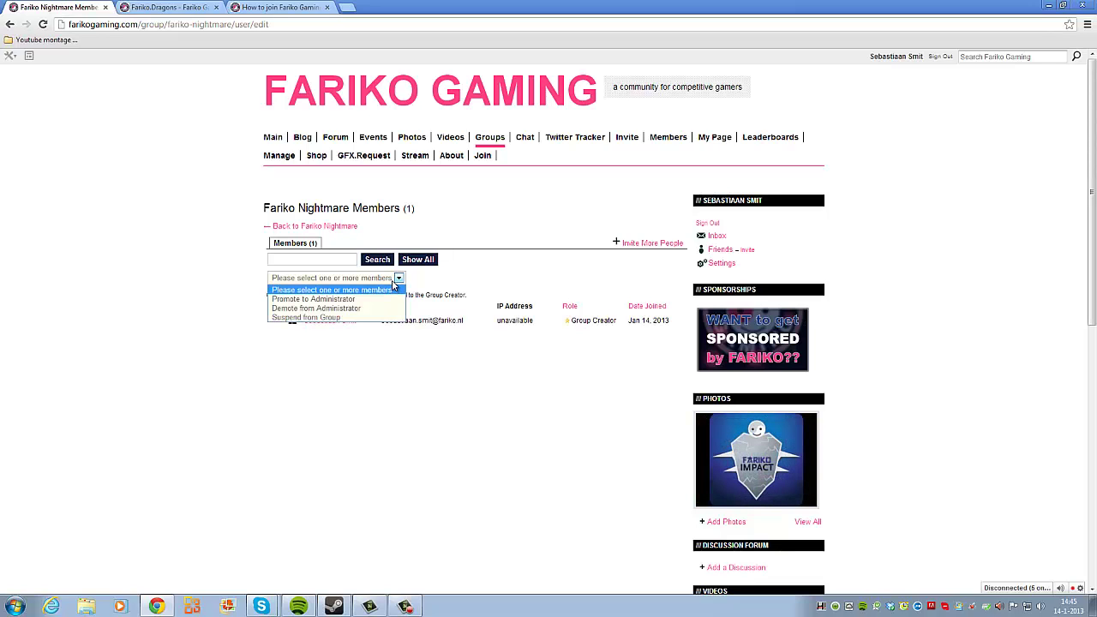
click(393, 280)
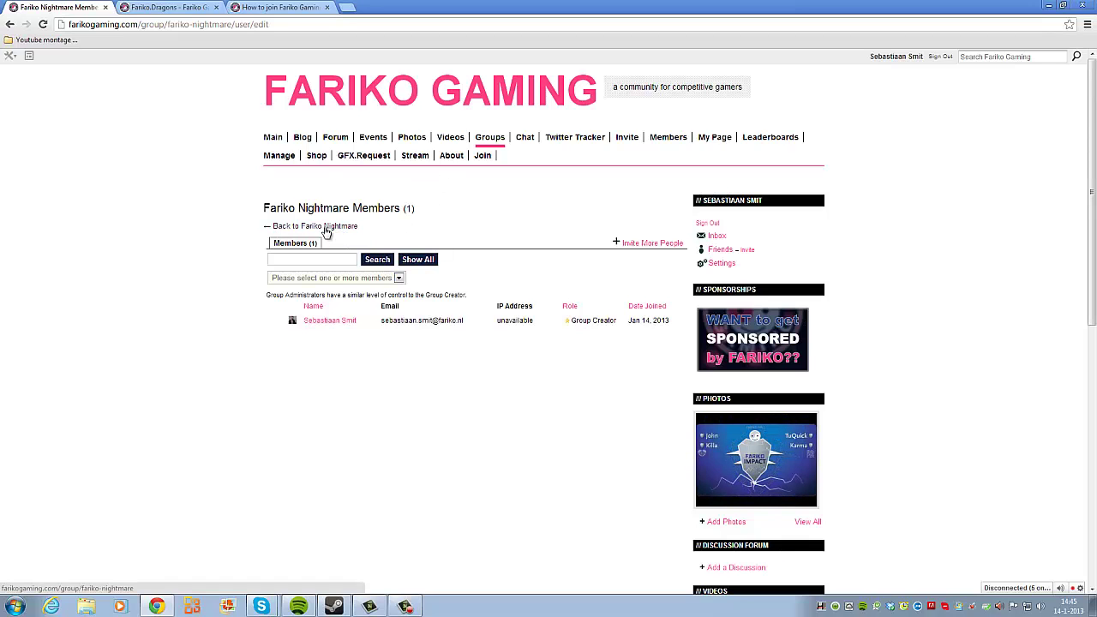
click(331, 227)
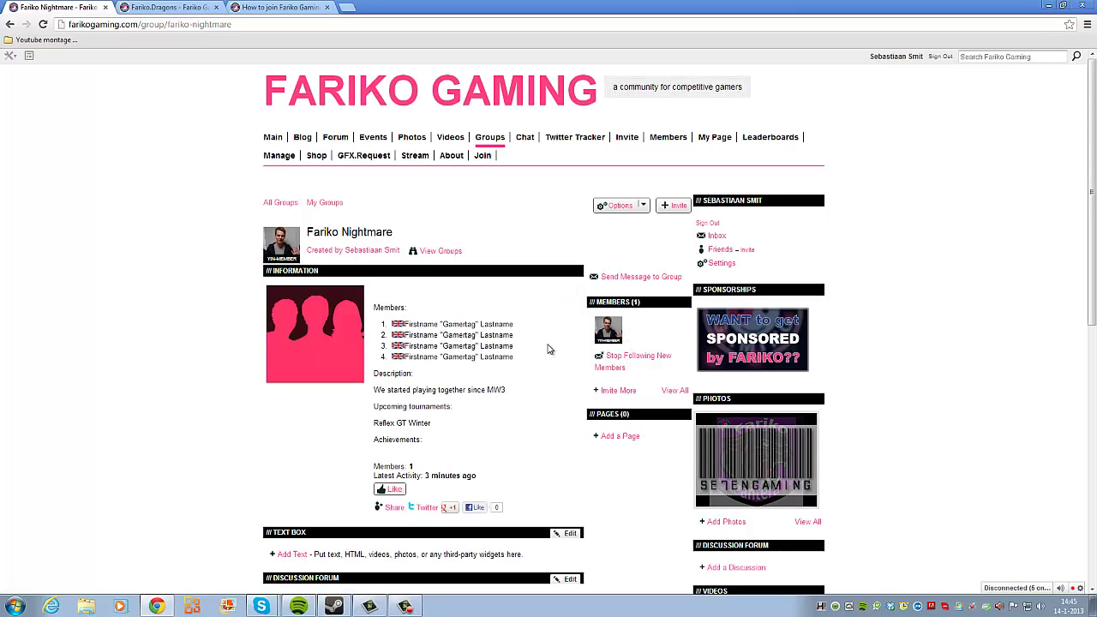
Step: Open the group member's profile in a new tab, then return to the group page
drag(460, 334, 505, 346)
click(461, 361)
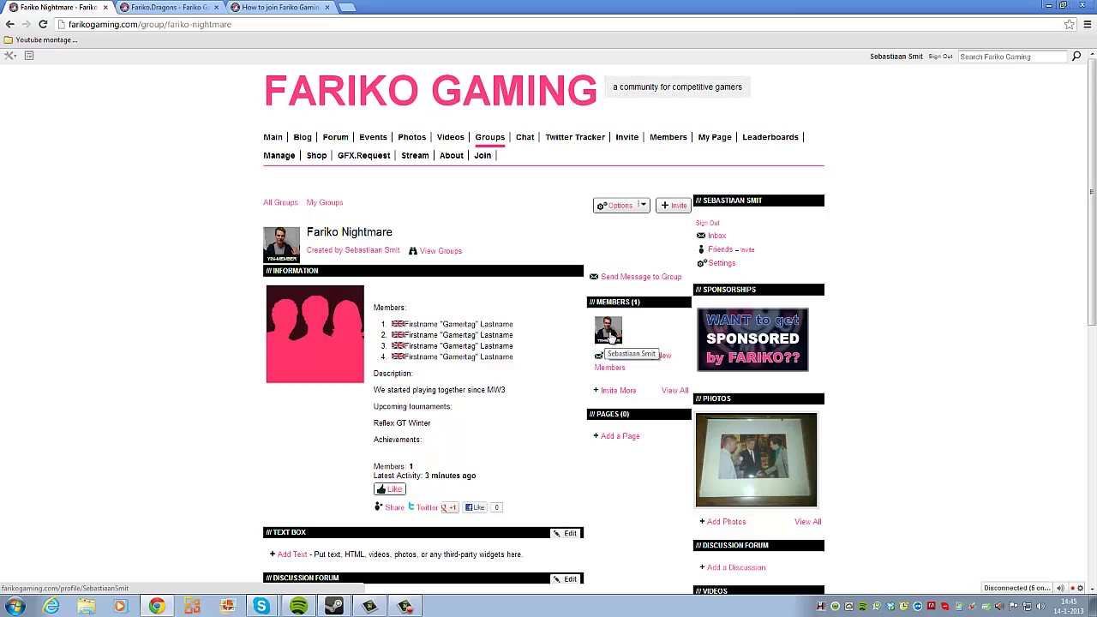
middle_click(609, 337)
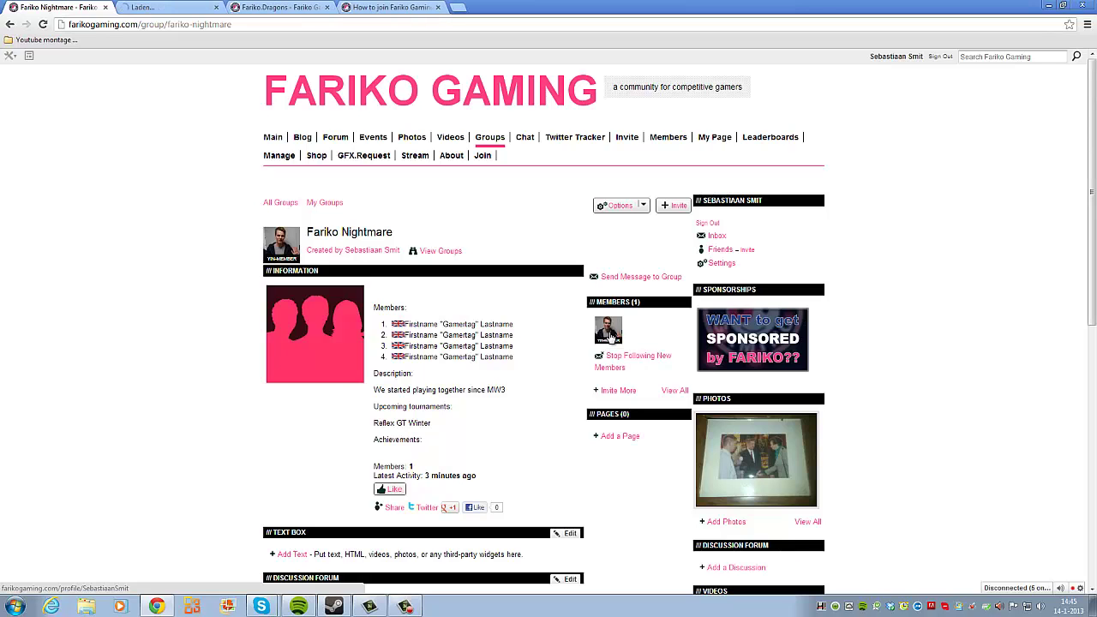
click(168, 10)
click(80, 8)
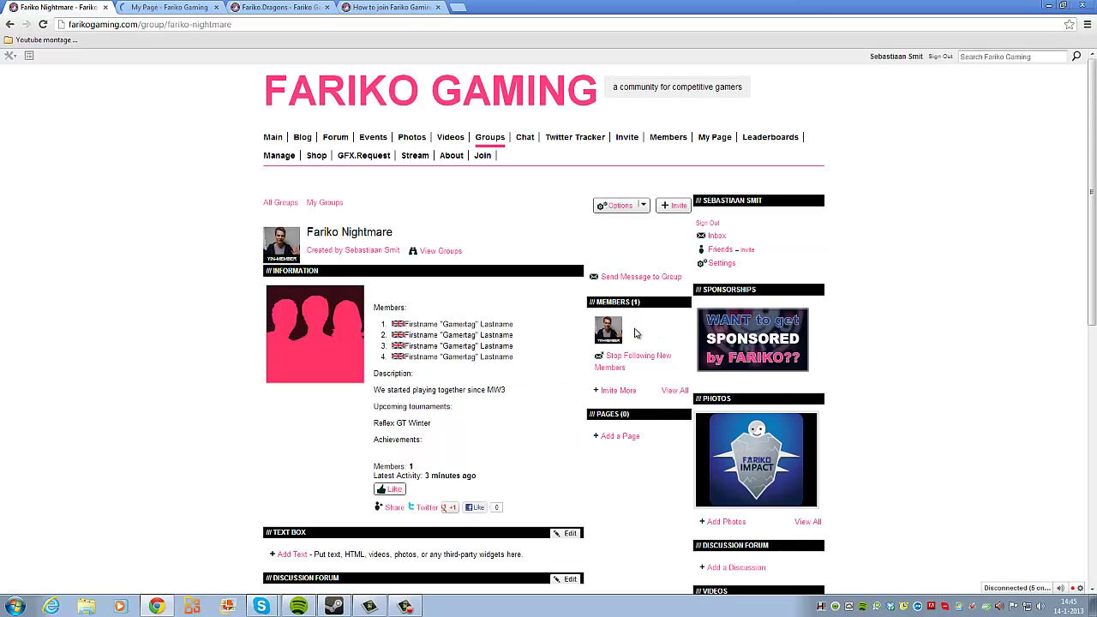
Step: Copy the member profile's web address, then open the Fariko Nightmare group's Options menu
right_click(605, 340)
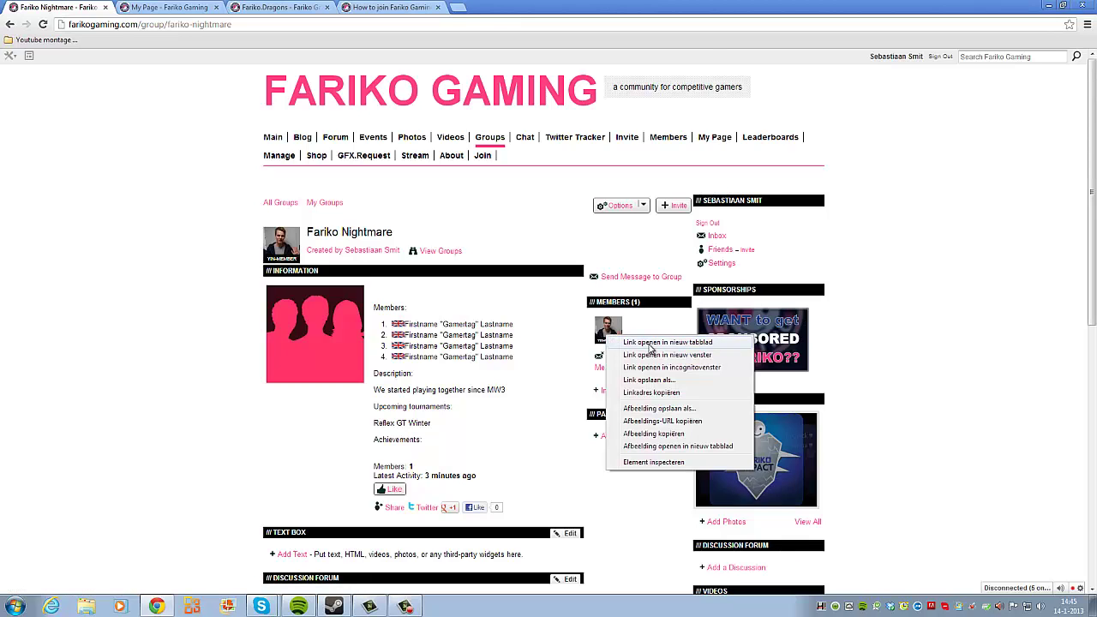
click(548, 343)
click(179, 11)
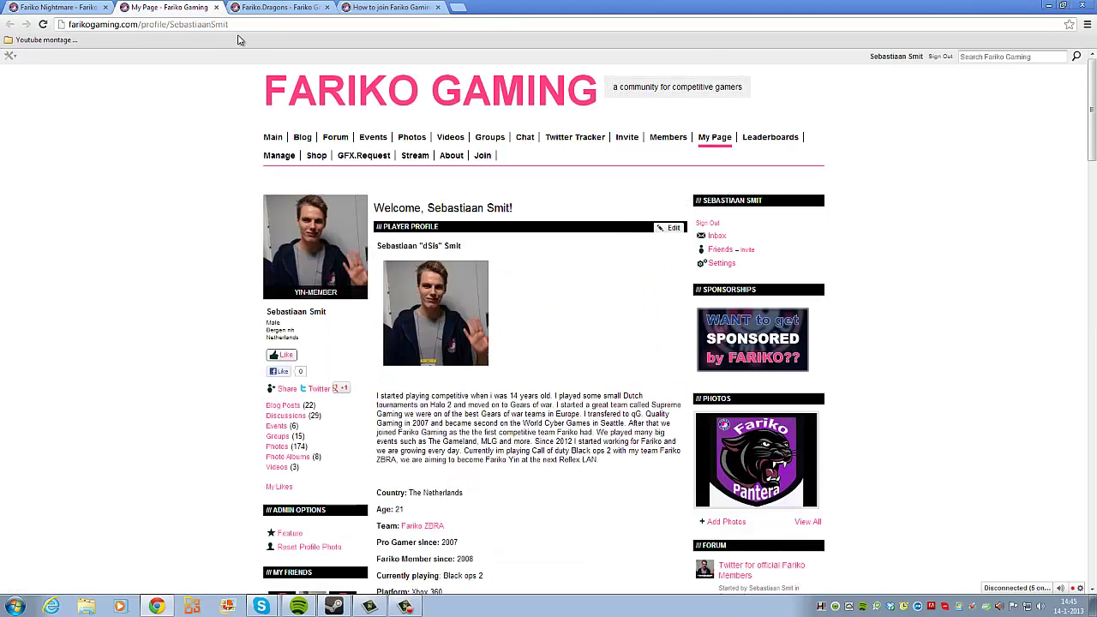
drag(233, 25, 21, 28)
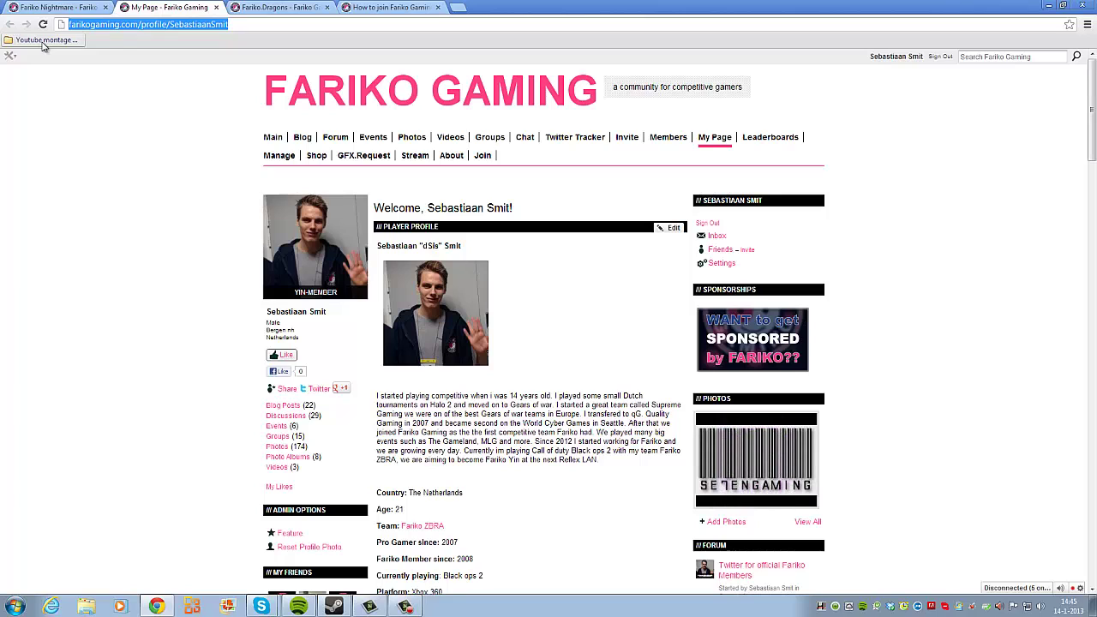
click(73, 7)
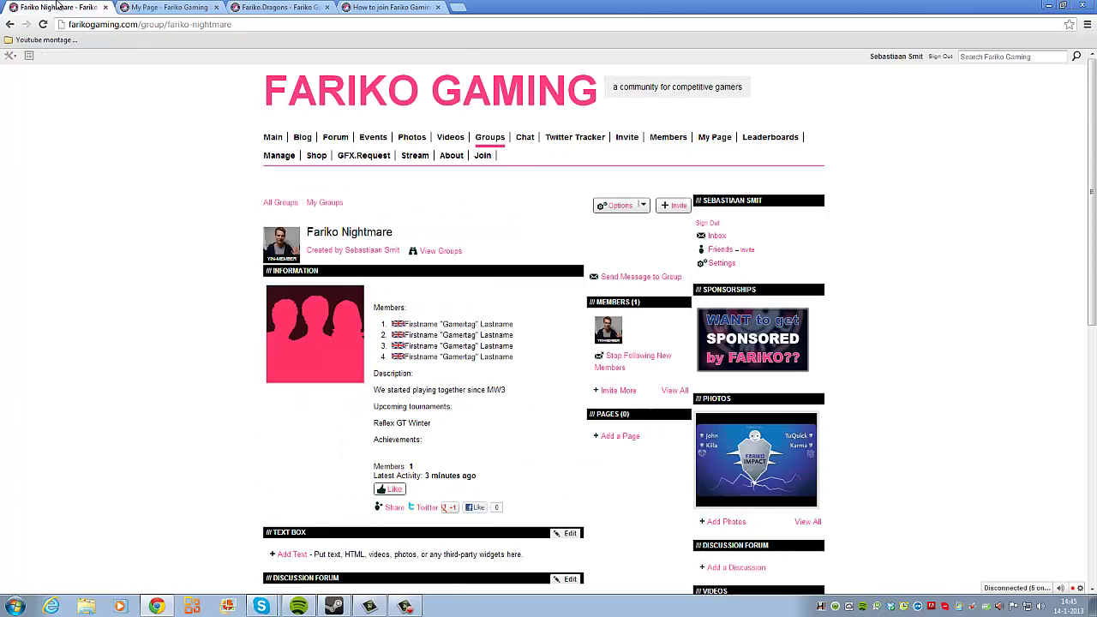
click(618, 210)
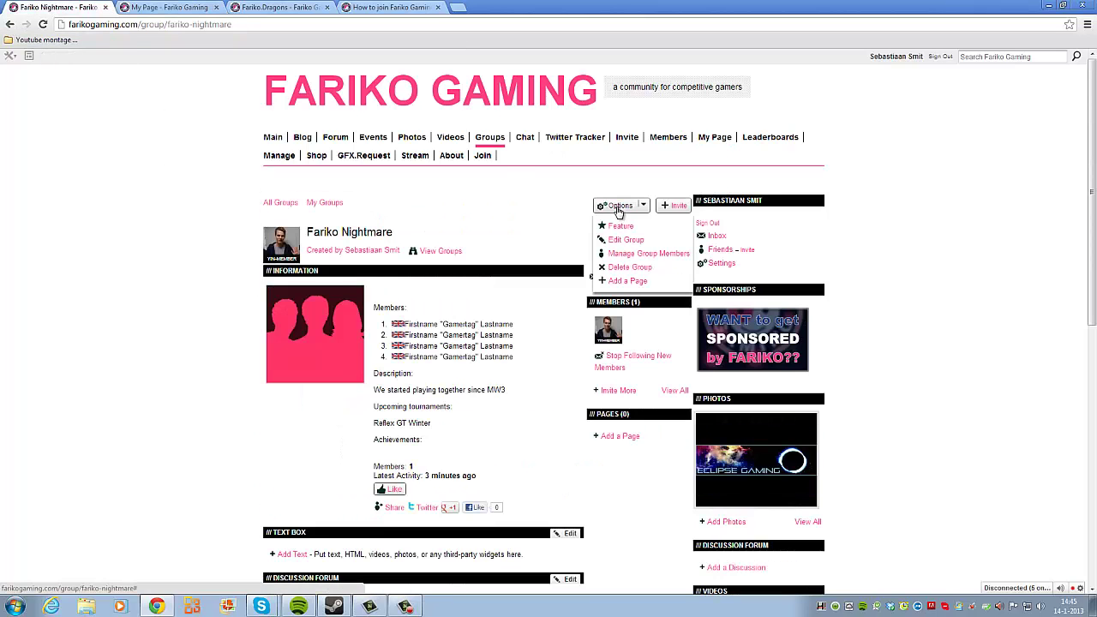
Step: In Edit Group, replace the first placeholder member row with the real member's name and gamertag
click(634, 243)
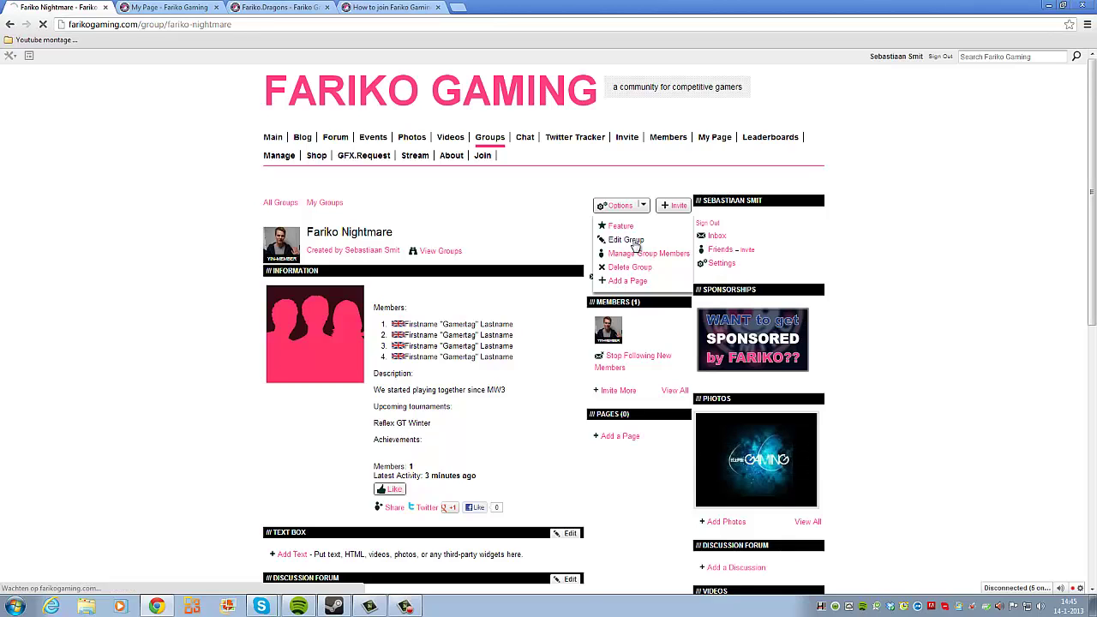
scroll(445, 274, down, 1)
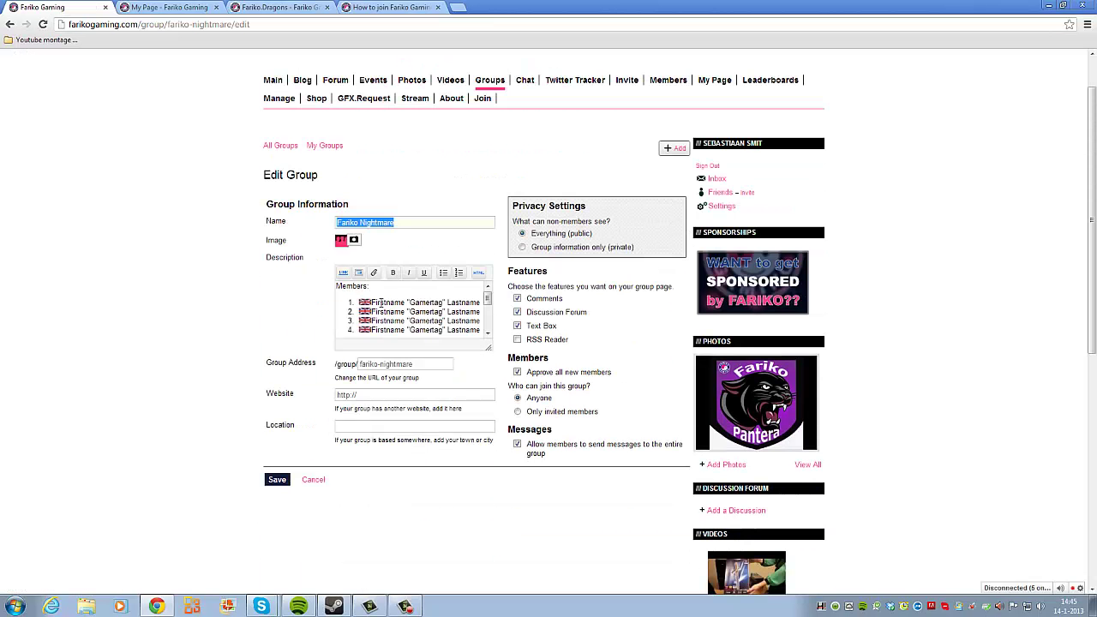
double_click(382, 302)
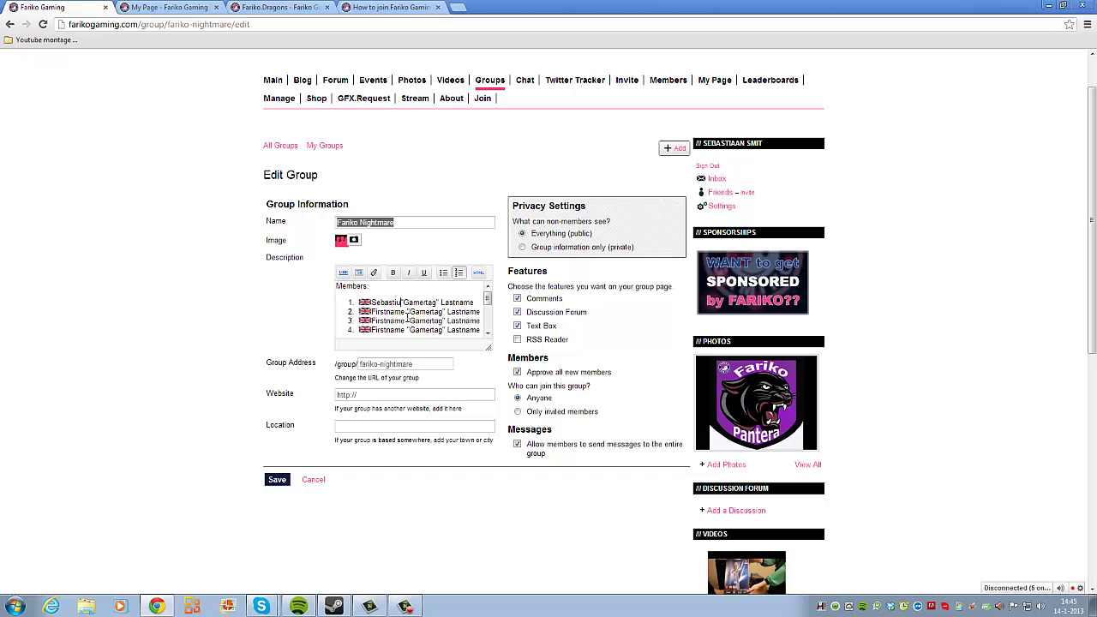
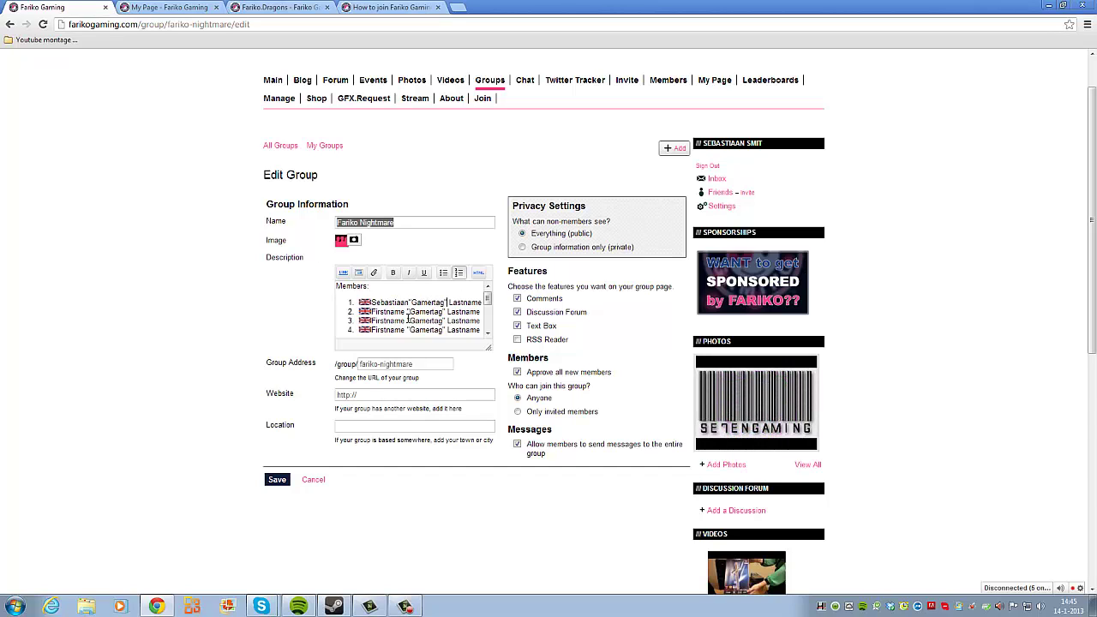
key(Left)
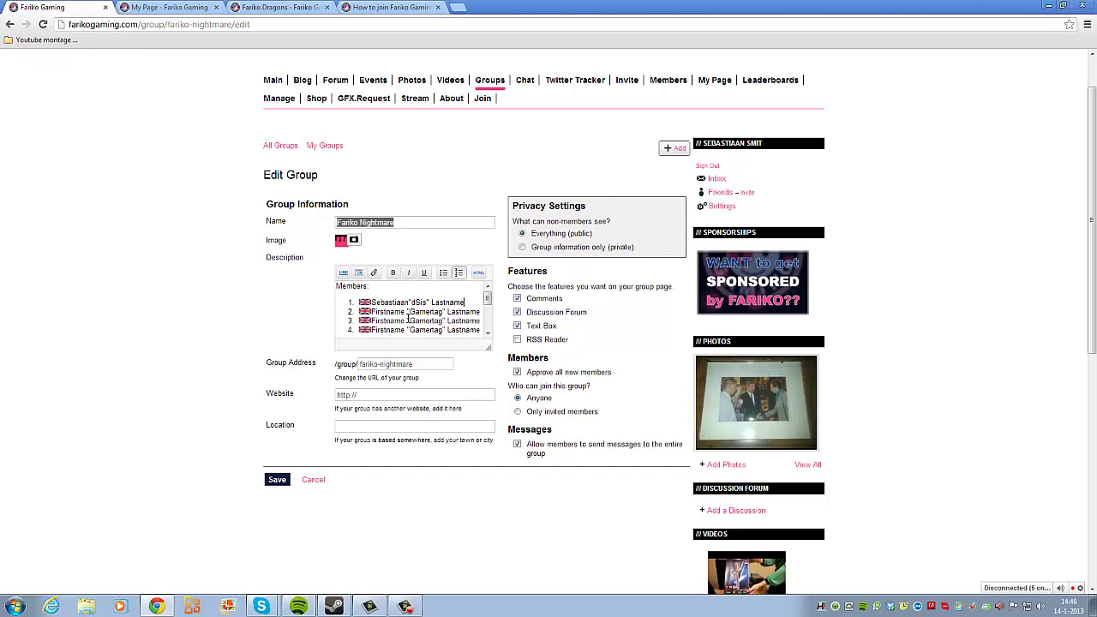
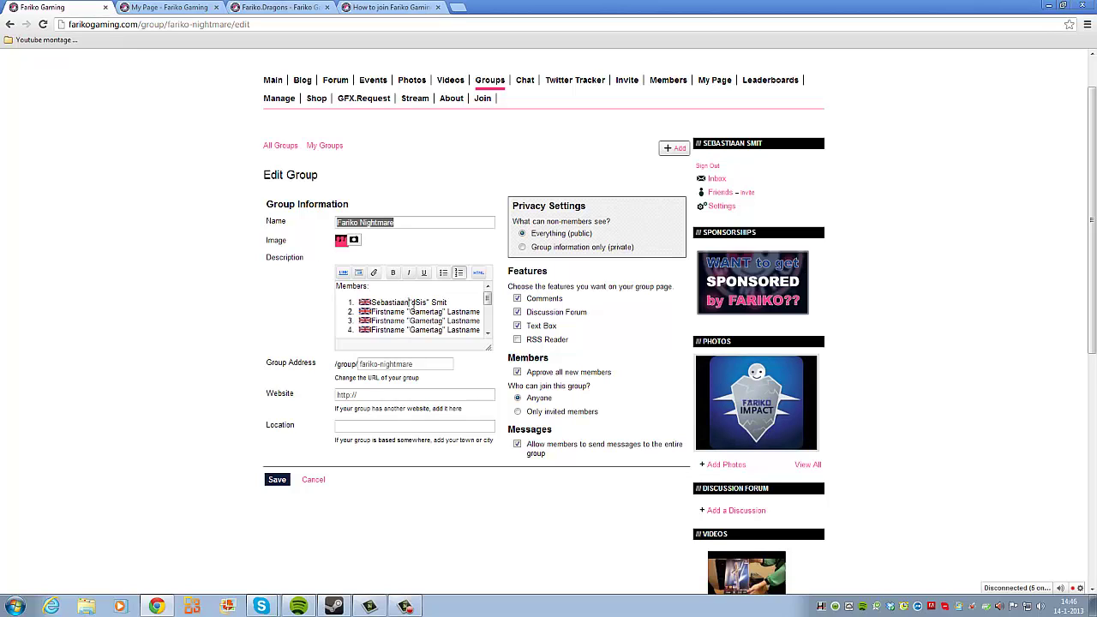
Step: Link the whole first member entry to the copied profile page address
drag(449, 303, 372, 303)
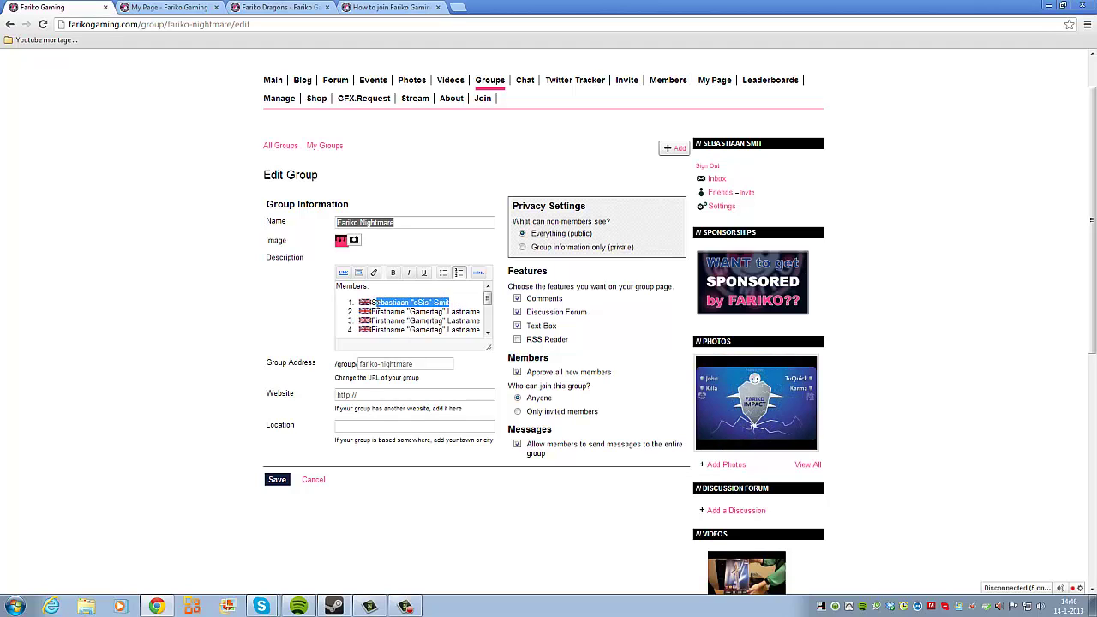
click(343, 273)
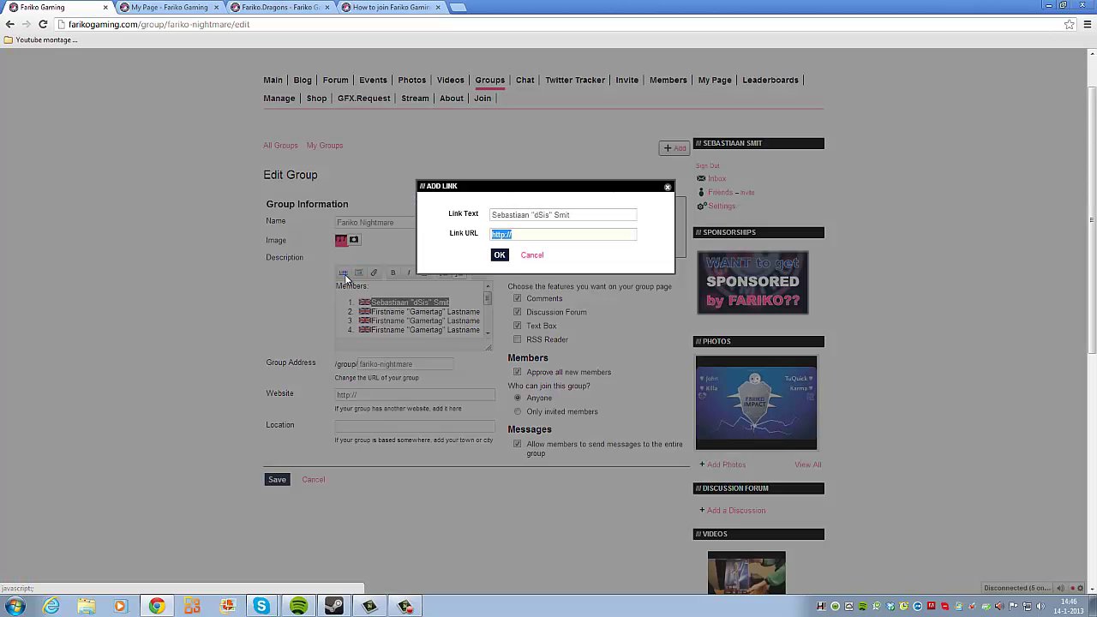
click(160, 7)
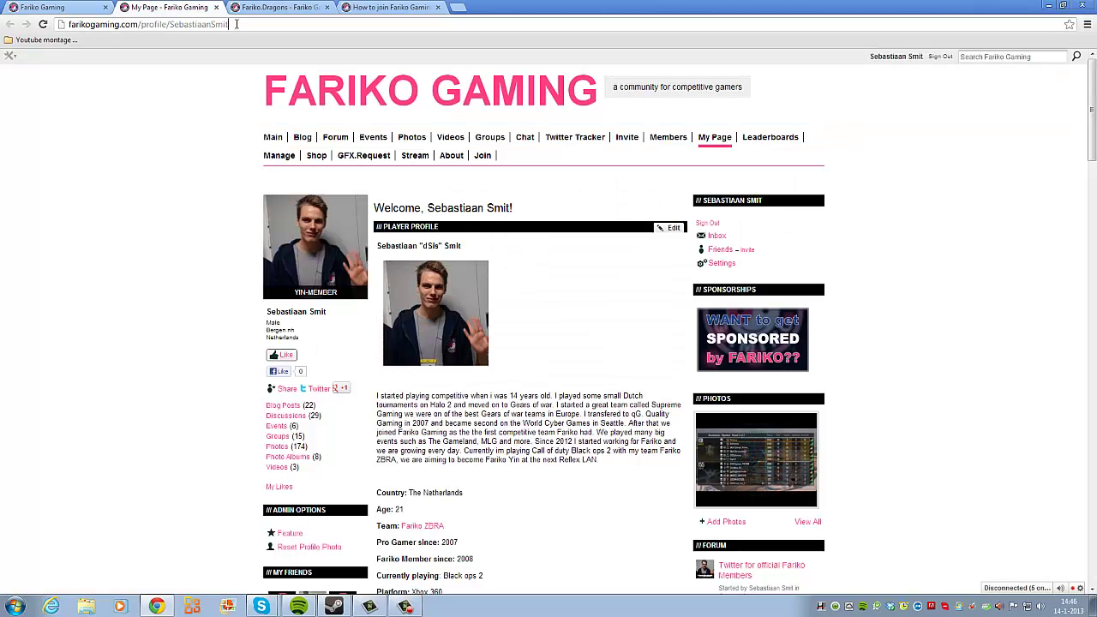
click(43, 7)
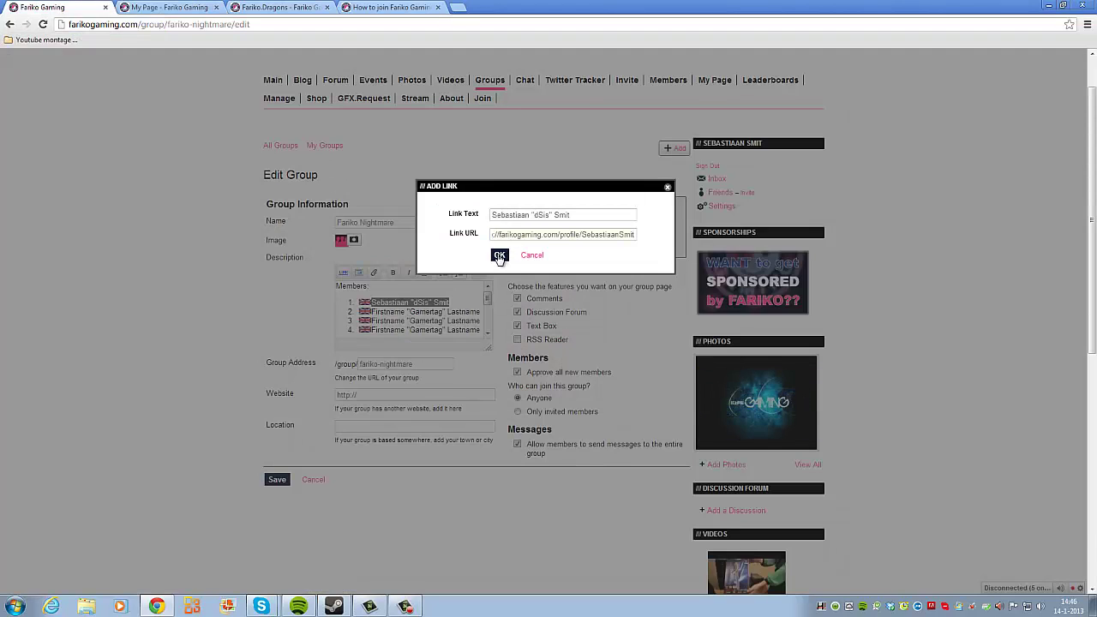
click(499, 255)
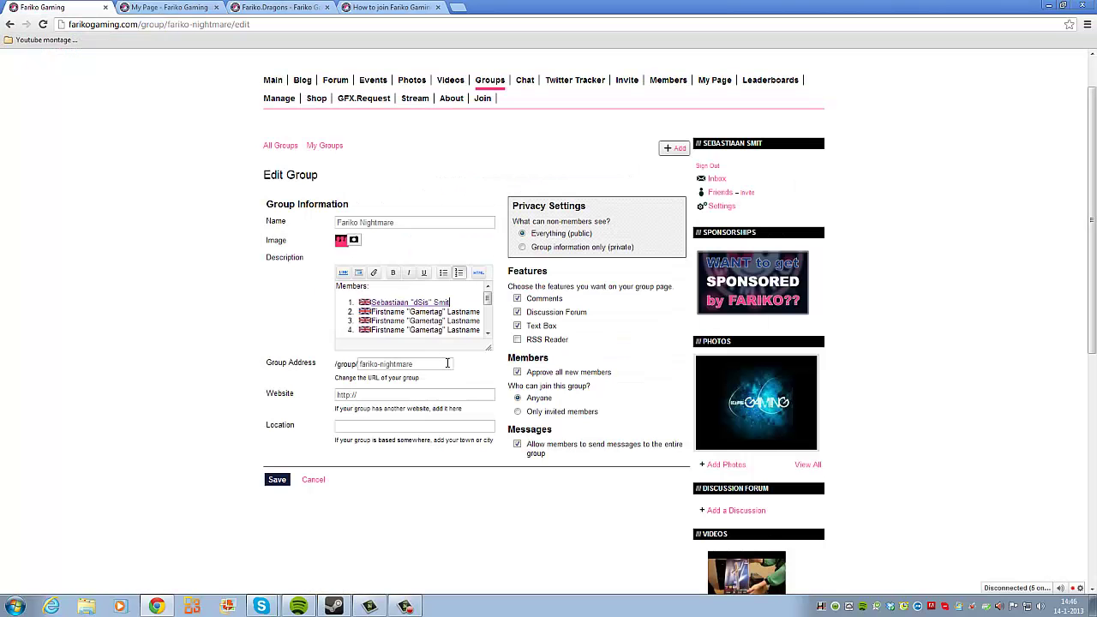
Step: Make the Description editor taller and bold the Members: heading
scroll(443, 304, down, 3)
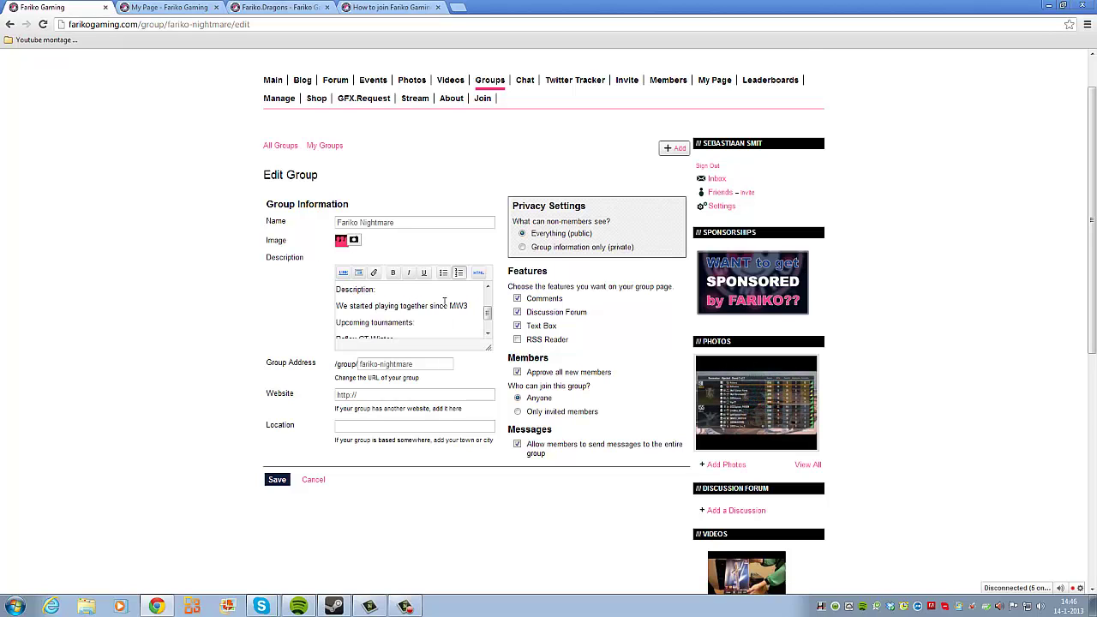
scroll(443, 309, up, 3)
drag(487, 350, 488, 463)
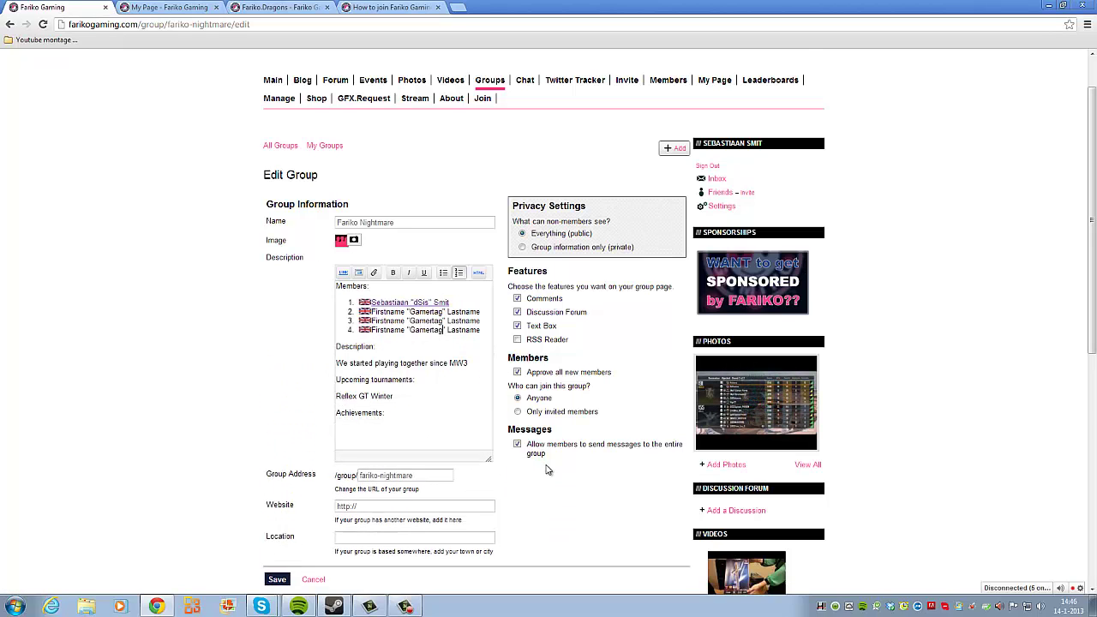
drag(374, 288, 343, 290)
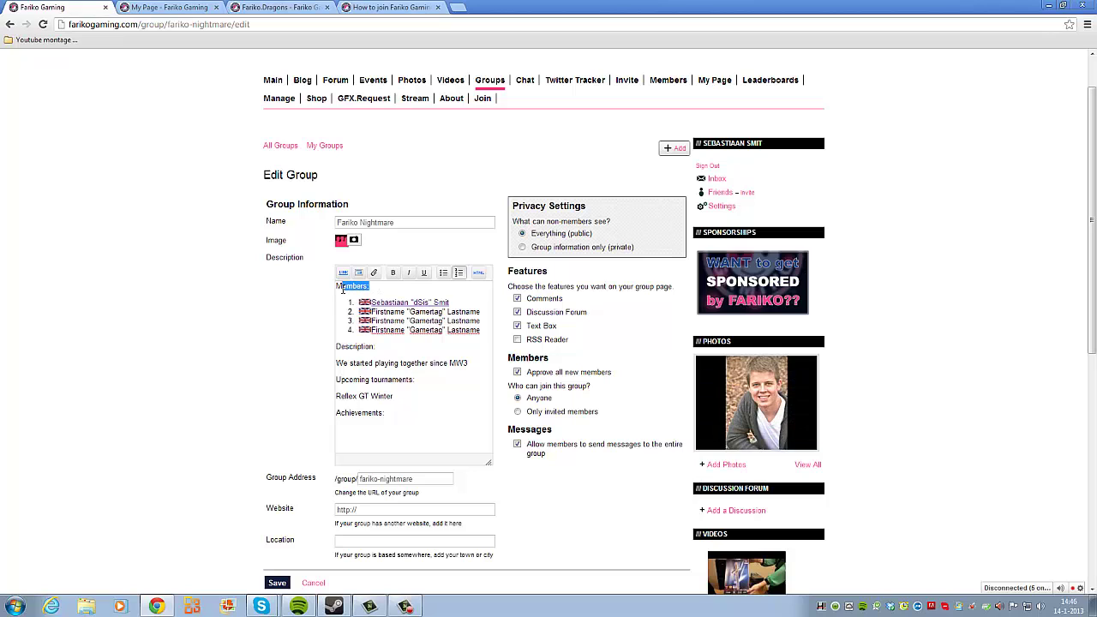
click(360, 346)
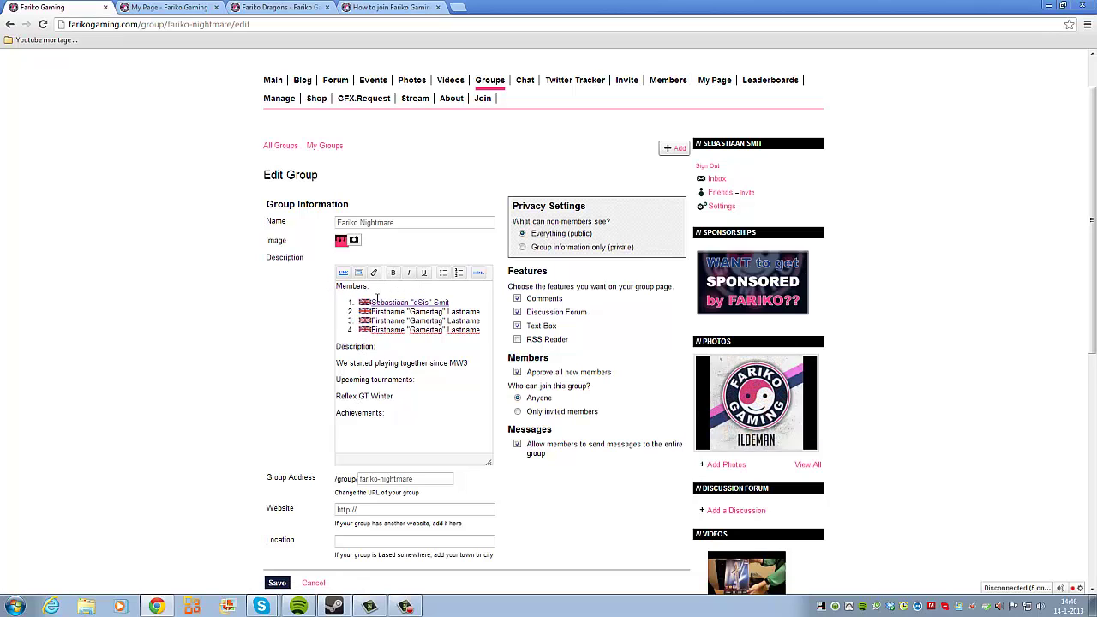
mouse_move(336, 286)
mouse_down()
mouse_move(384, 286)
mouse_move(335, 285)
mouse_up()
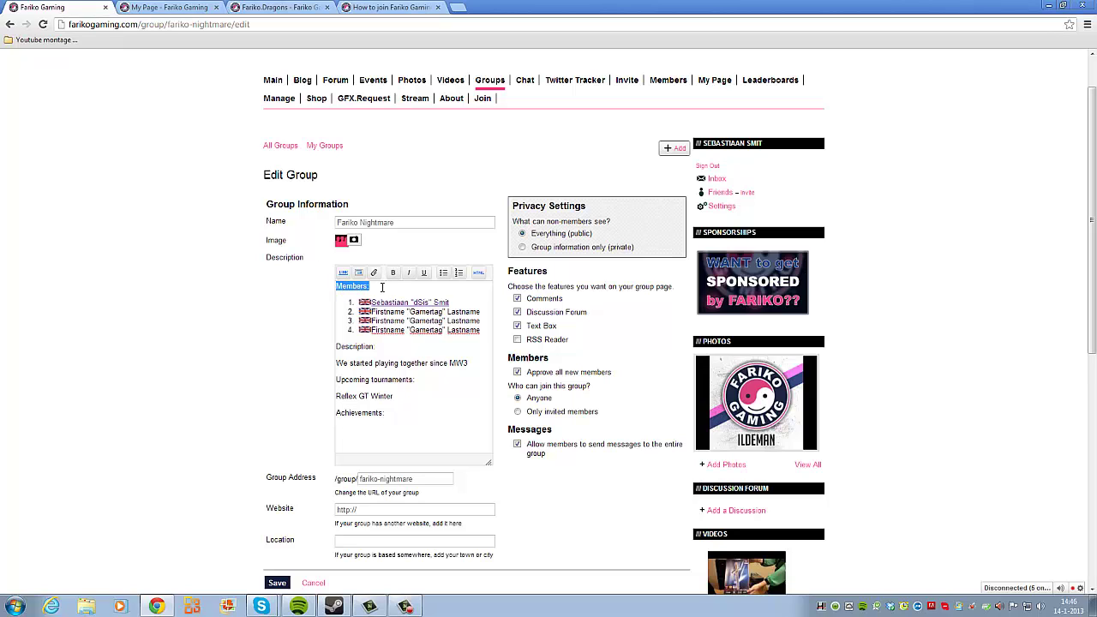
click(394, 275)
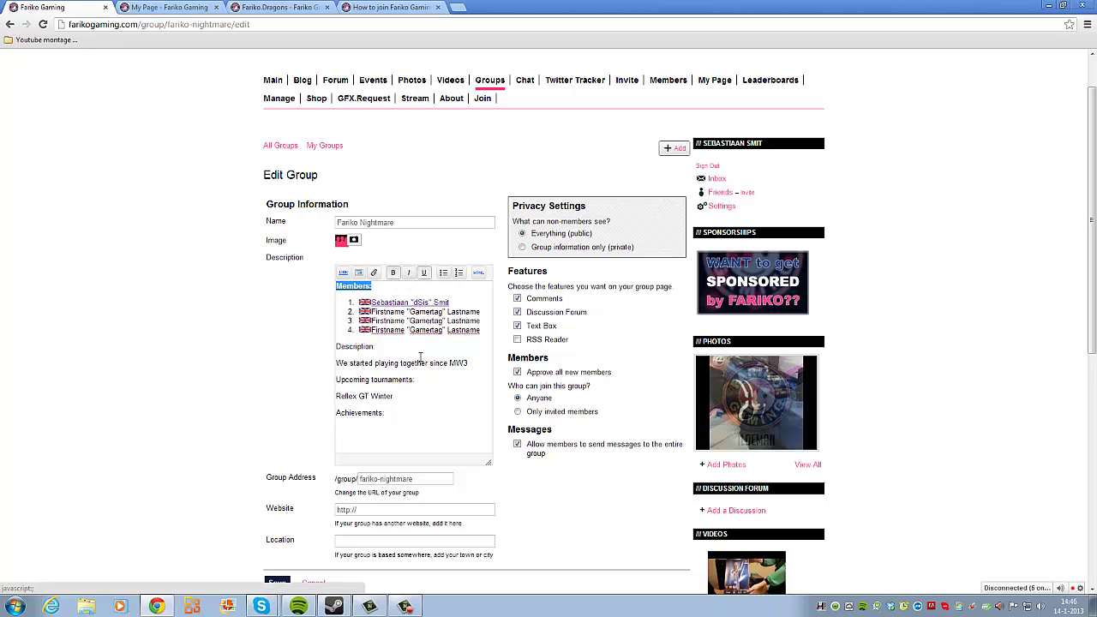
Step: Bold the Description:, Upcoming tournaments: and Achievements: headings
drag(375, 346, 334, 345)
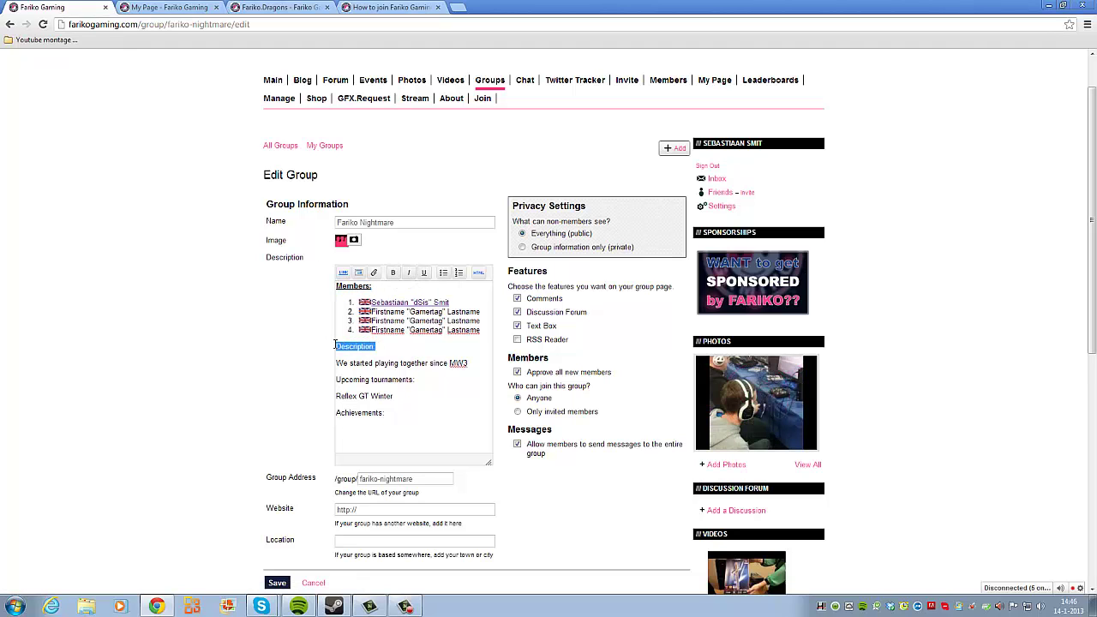
click(392, 272)
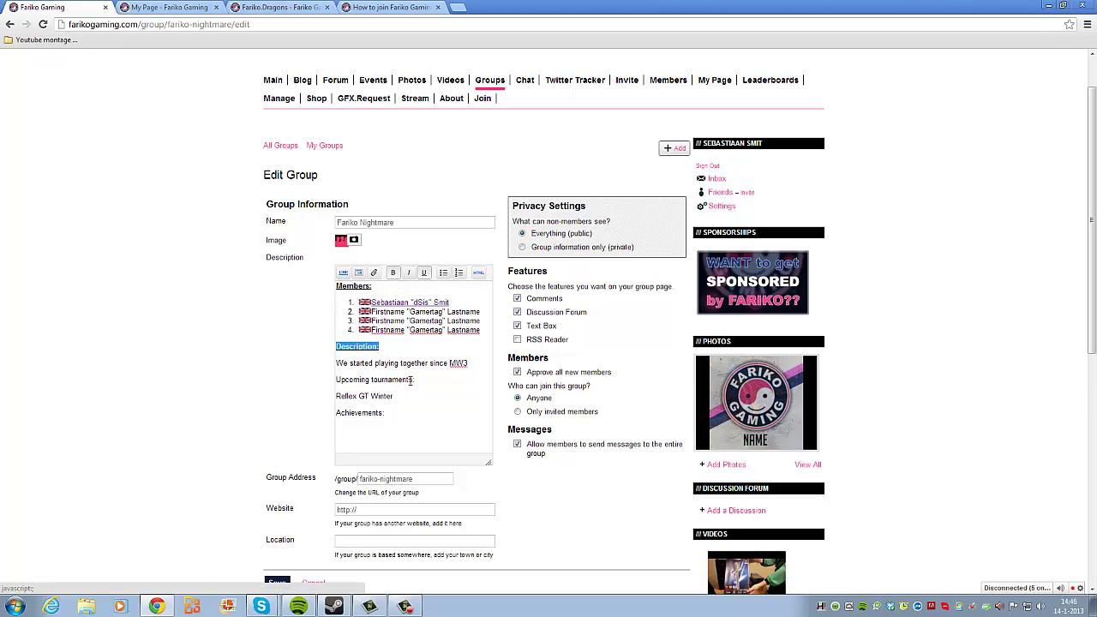
drag(416, 381, 352, 376)
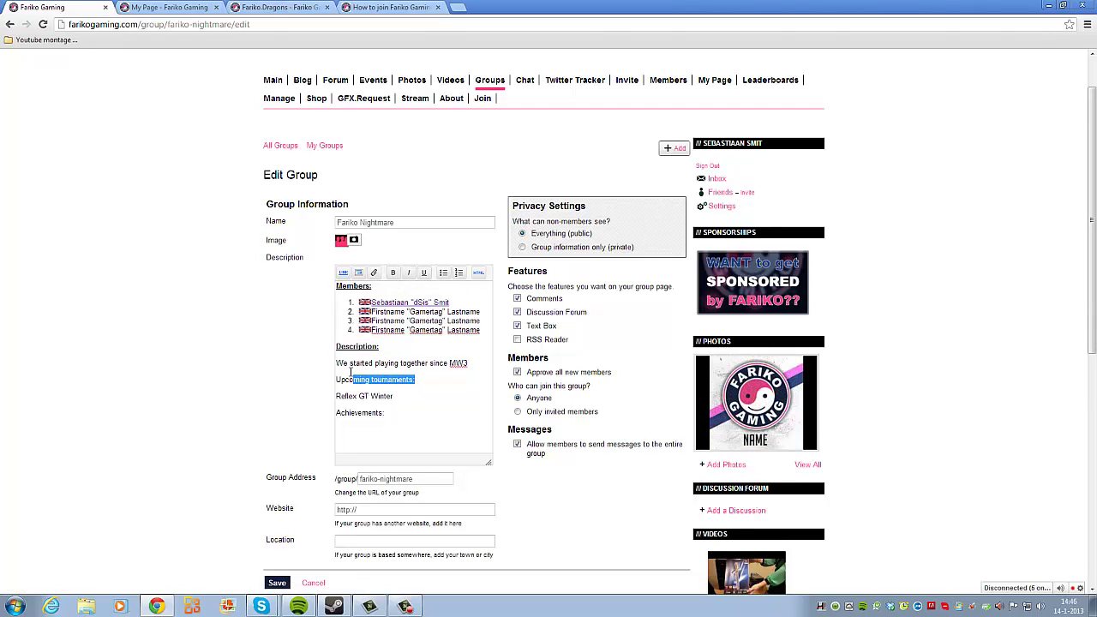
click(392, 272)
drag(386, 412, 336, 413)
click(392, 272)
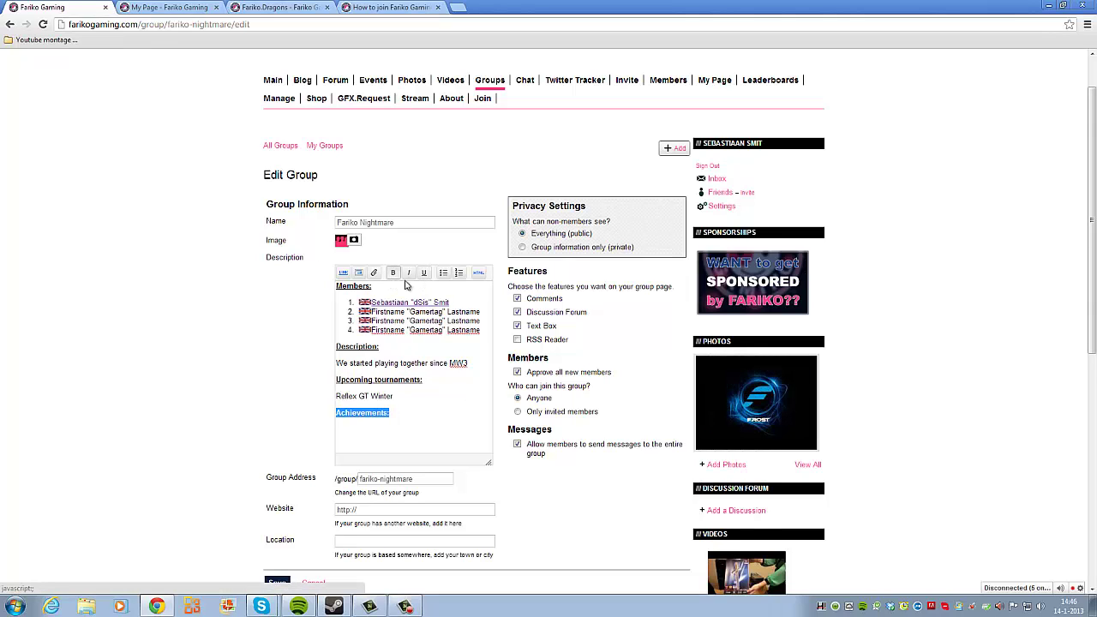
Step: Select the Reflex GT Winter tournament line and glance at the profile page tab
click(420, 397)
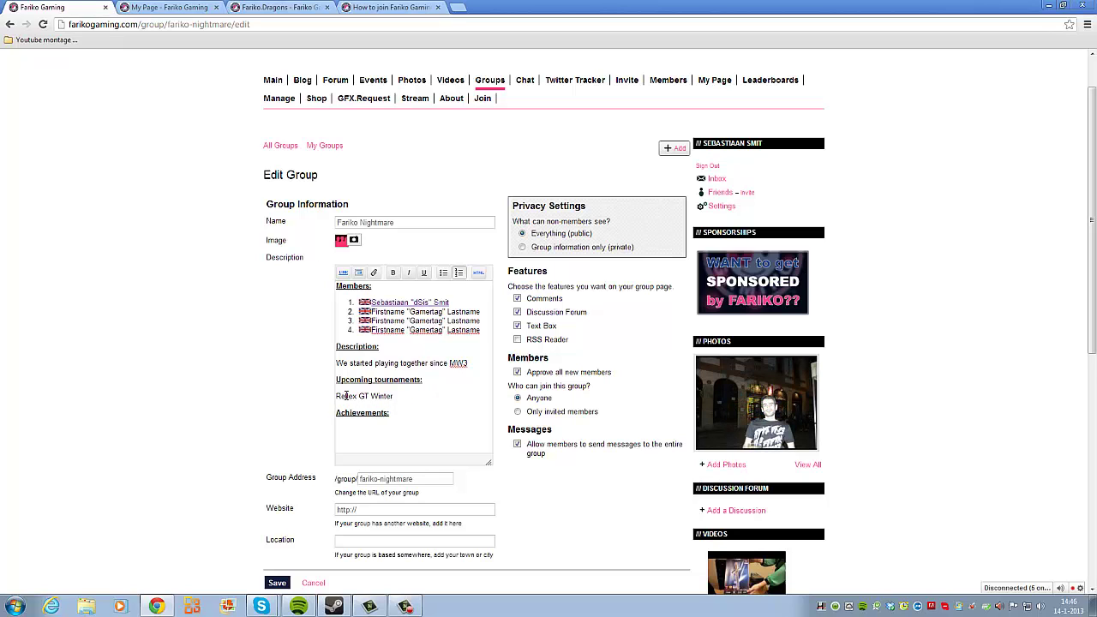
drag(394, 398, 399, 398)
click(414, 410)
click(170, 7)
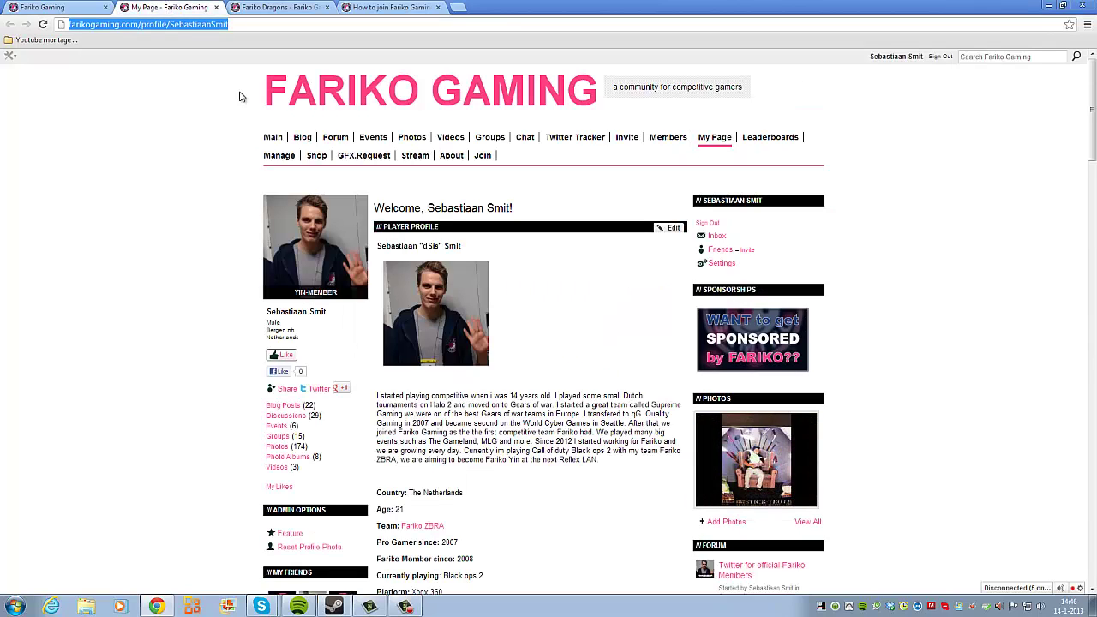
click(86, 7)
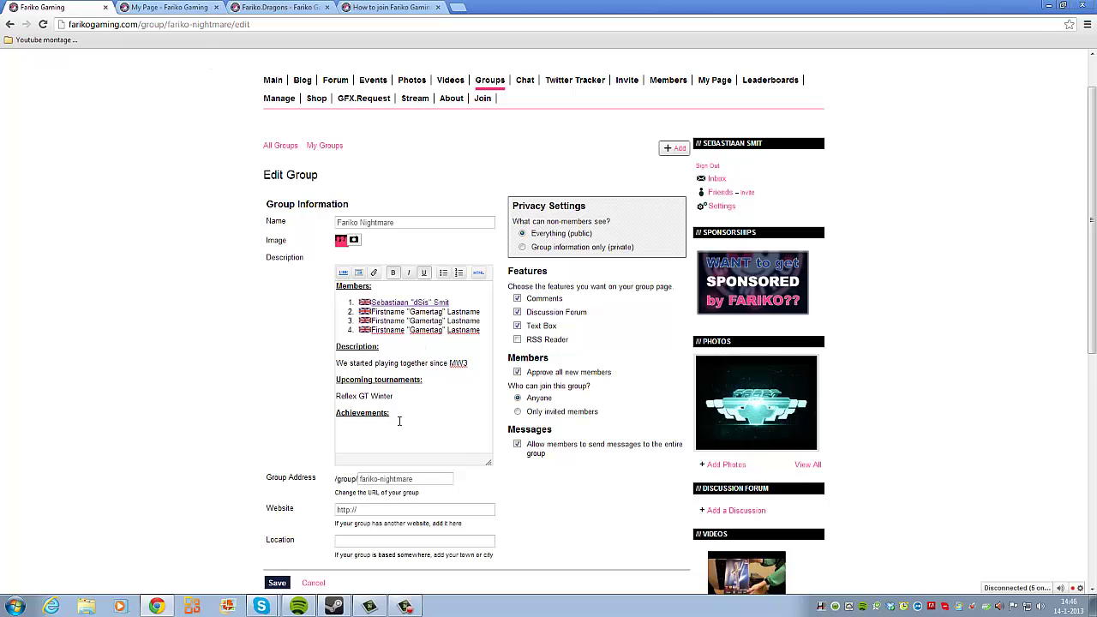
Step: In the second tab, go through Events to the Reflex GT Winter 2013 page and select its URL
click(145, 8)
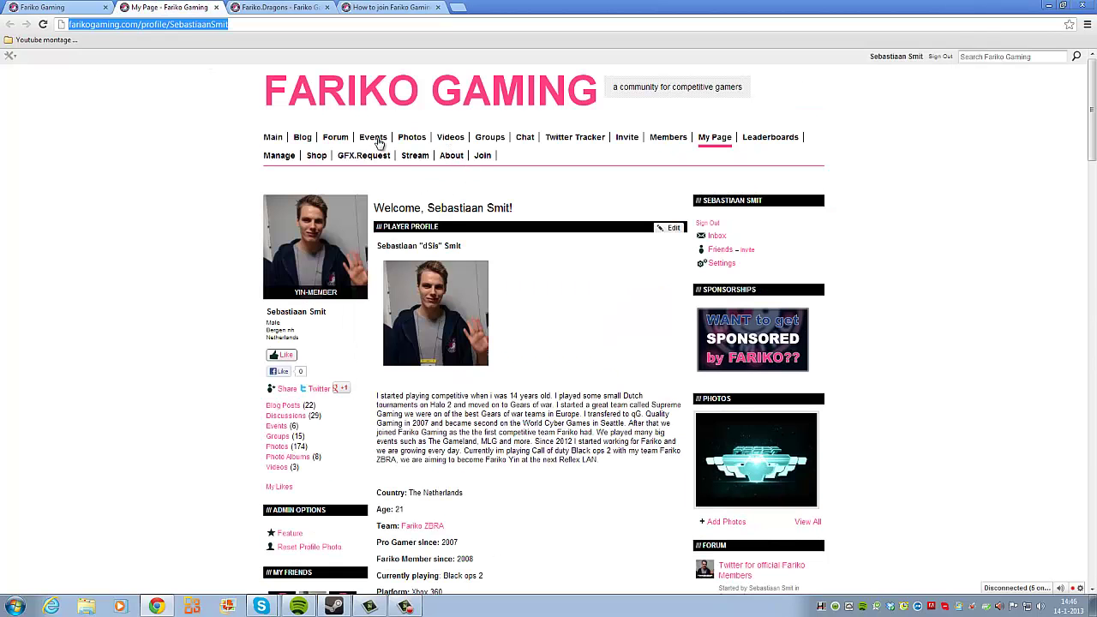
click(377, 142)
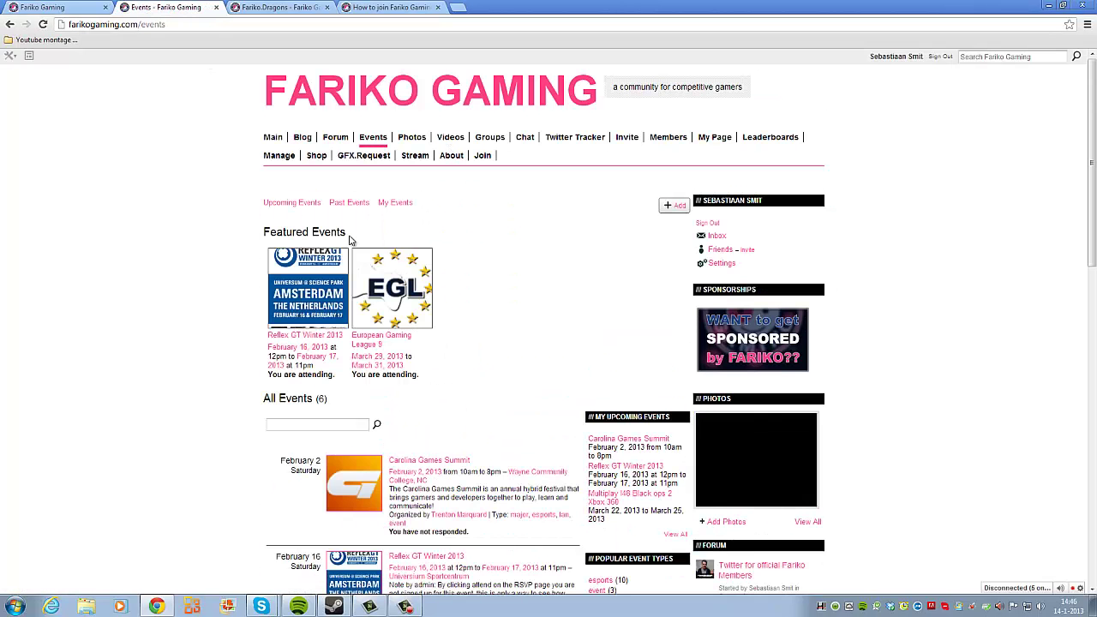
click(311, 289)
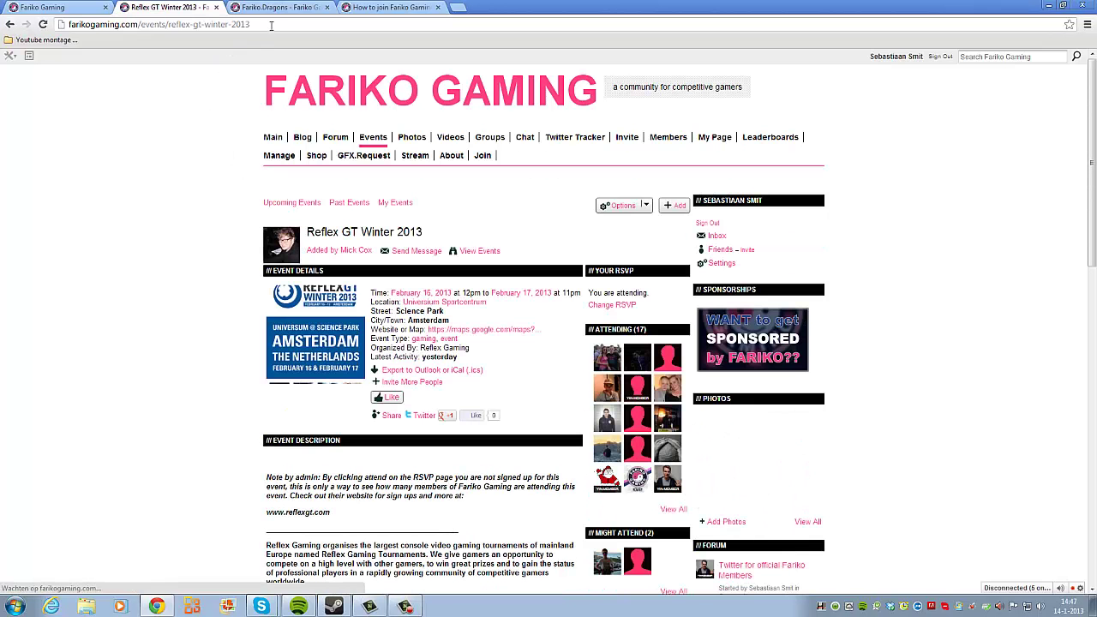
drag(270, 24, 68, 25)
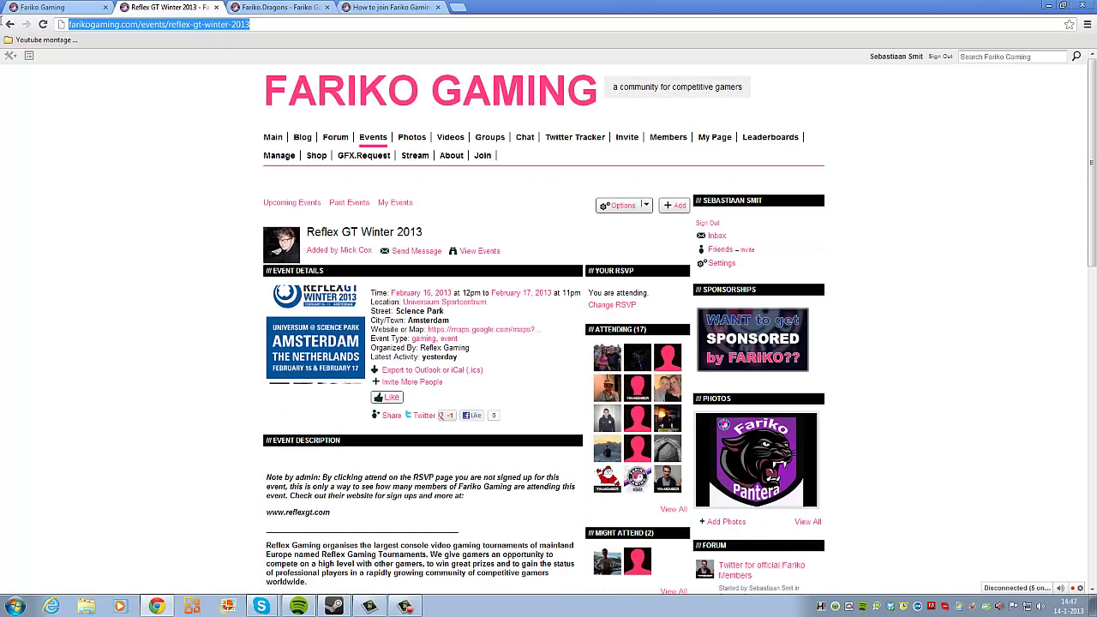
click(29, 9)
Step: Link the Reflex GT Winter line to its event page URL and save the group
drag(403, 399, 334, 397)
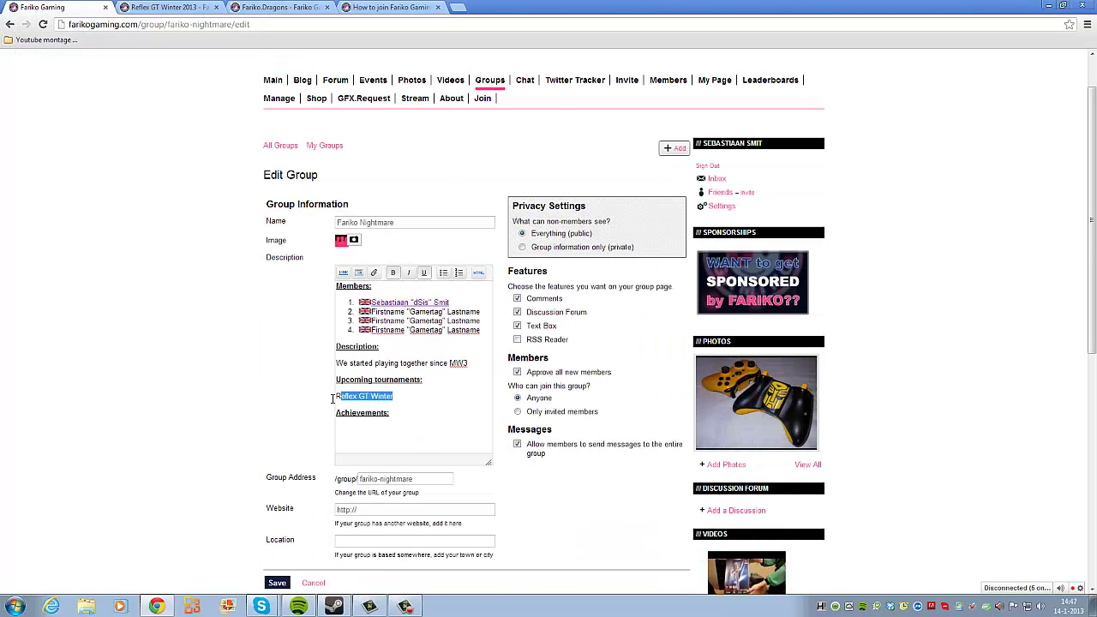
click(340, 273)
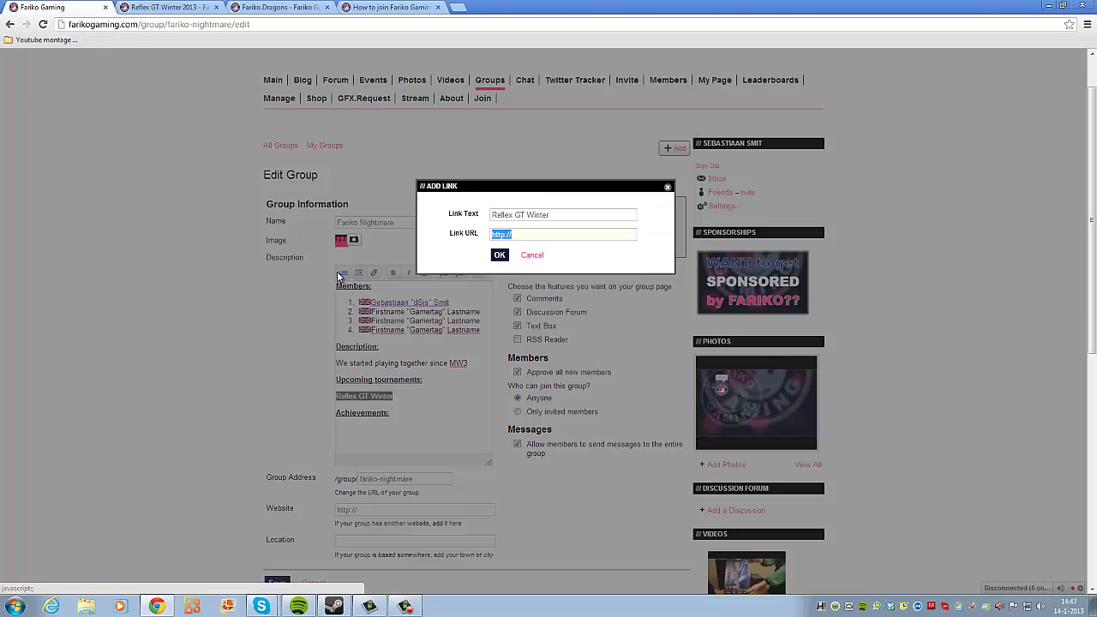
key(ctrl+v)
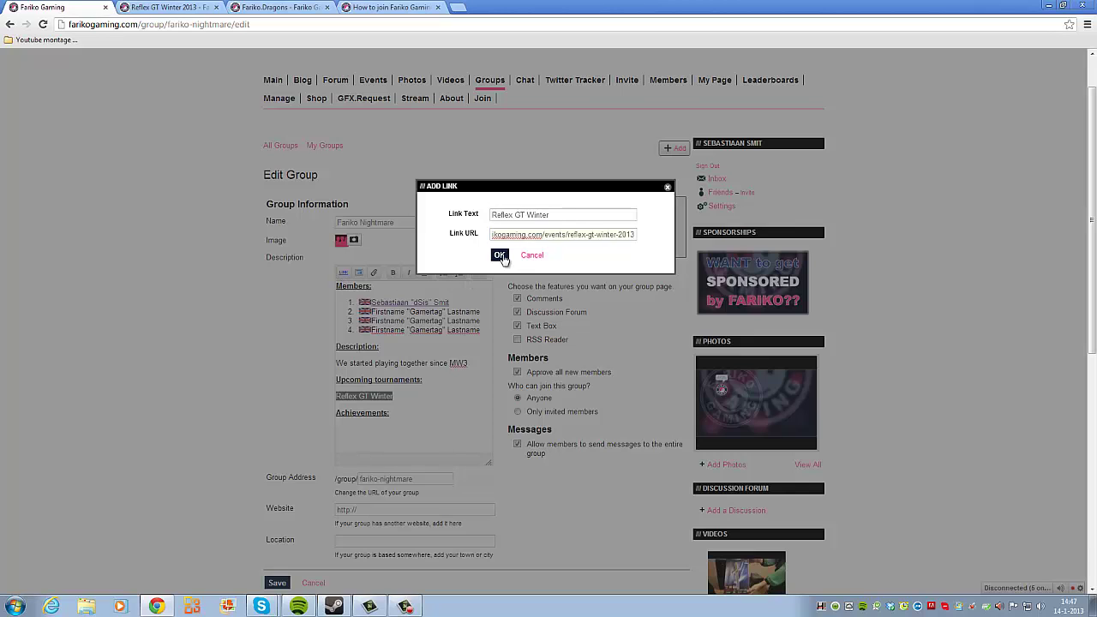
click(499, 255)
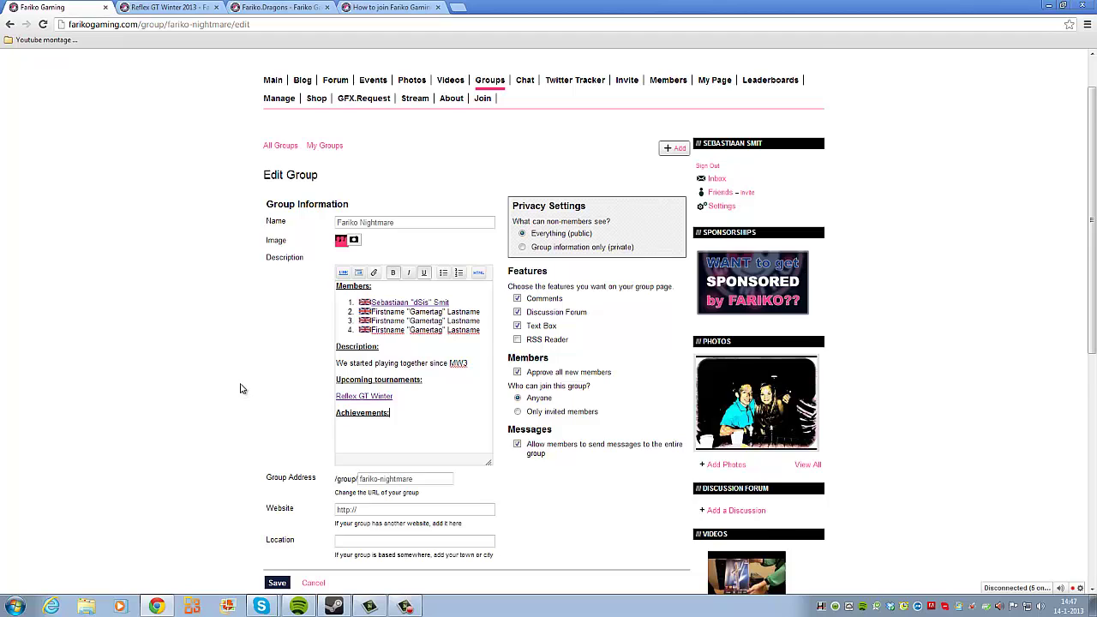
scroll(244, 394, down, 1)
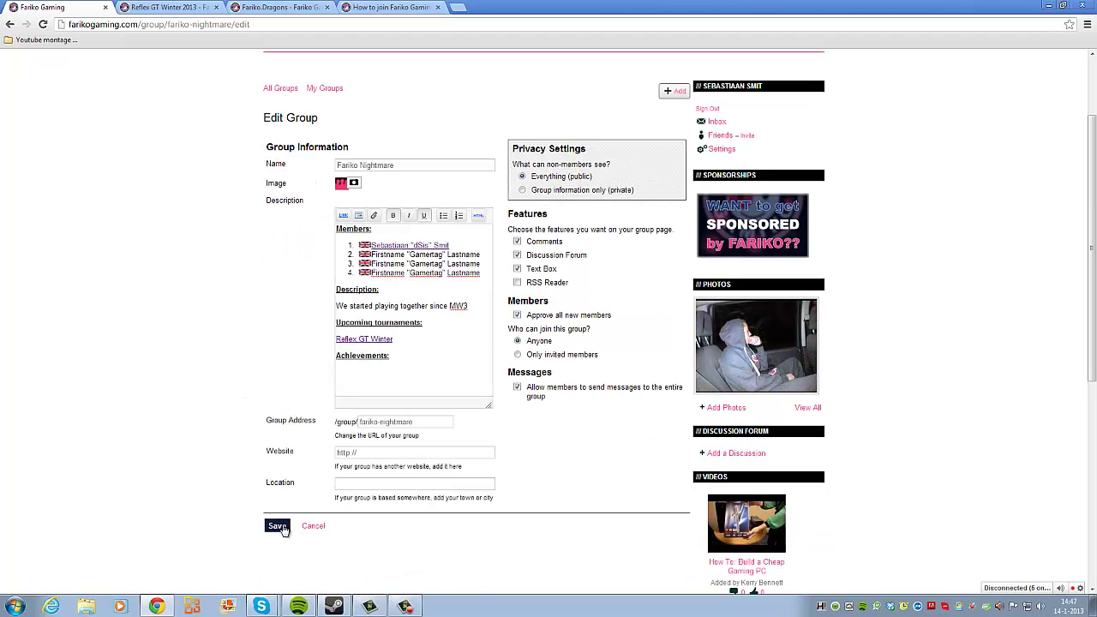
click(283, 528)
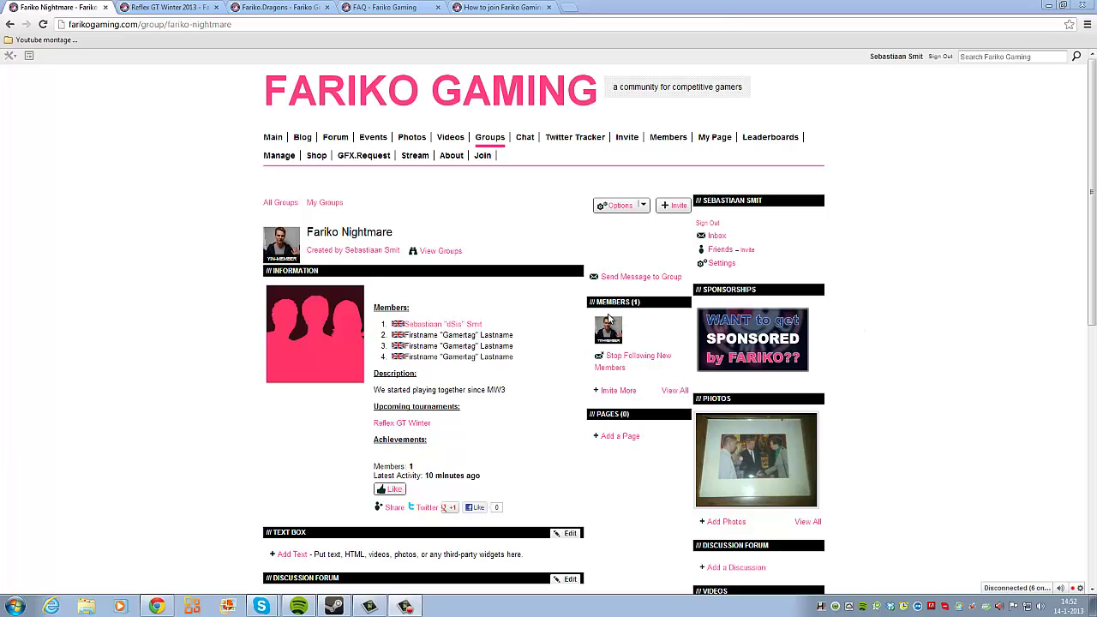
click(618, 206)
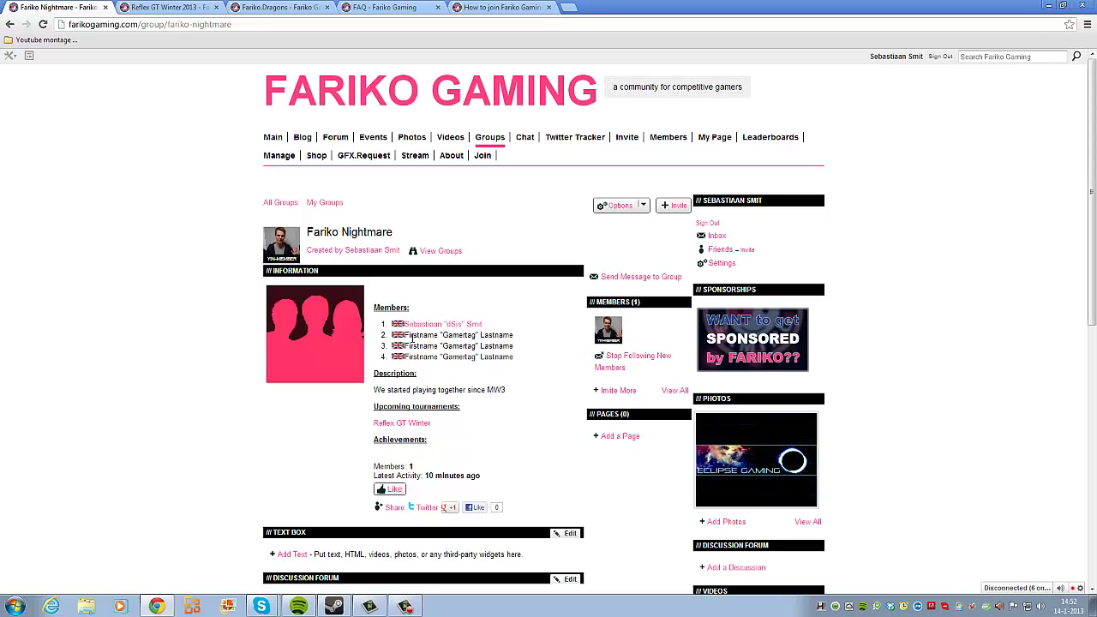
drag(405, 335, 460, 335)
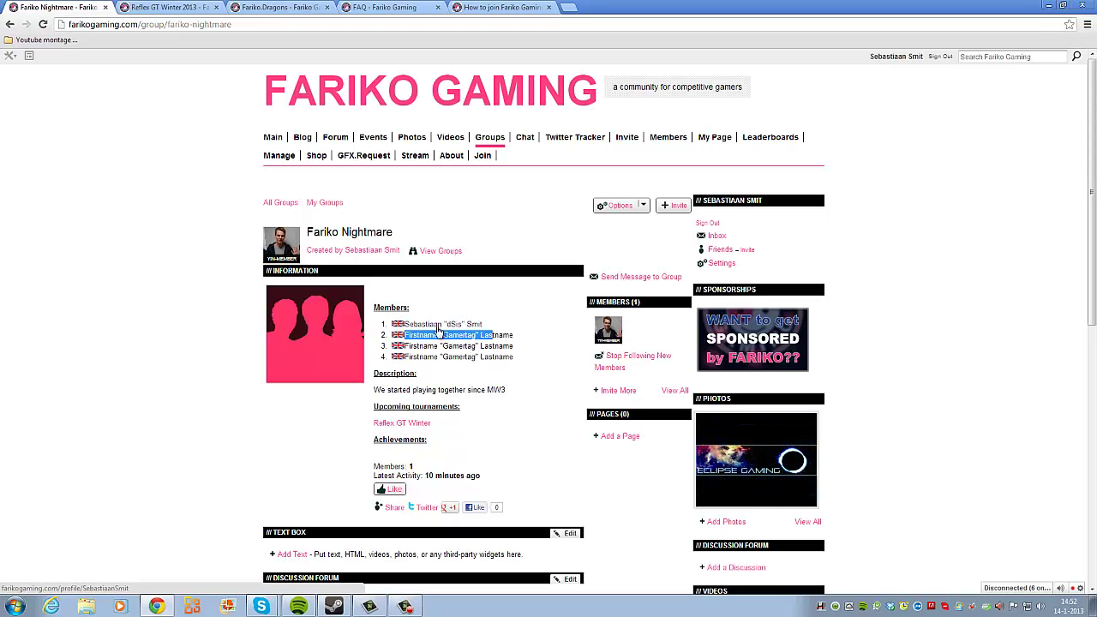
click(438, 329)
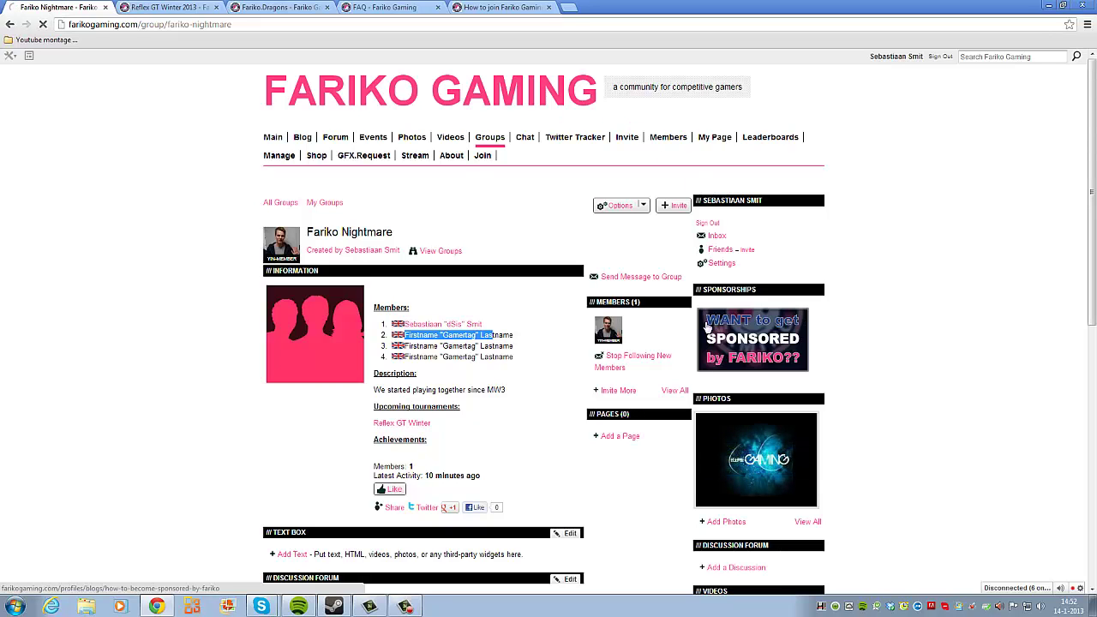
scroll(569, 274, down, 2)
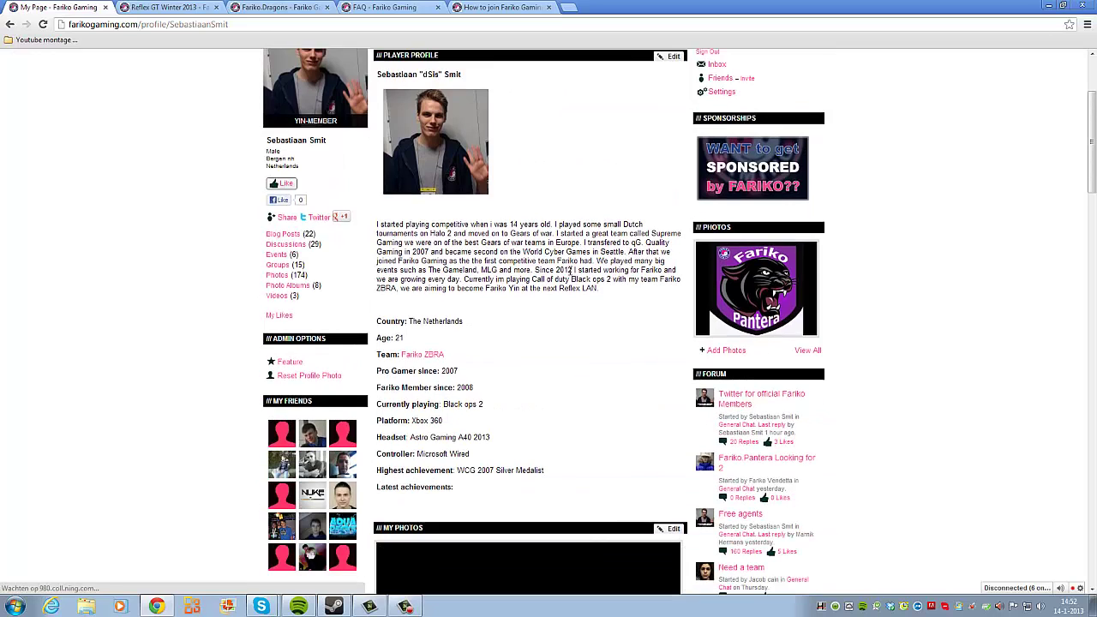
key(alt+Left)
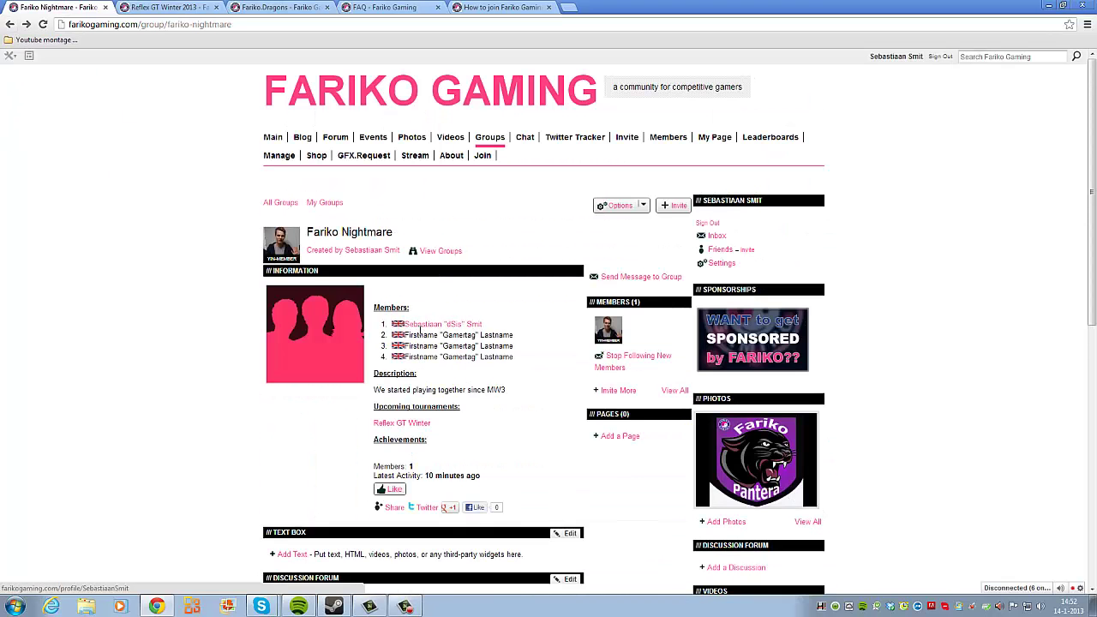
scroll(419, 329, down, 1)
drag(410, 278, 498, 278)
drag(412, 288, 504, 300)
click(497, 362)
drag(381, 332, 506, 333)
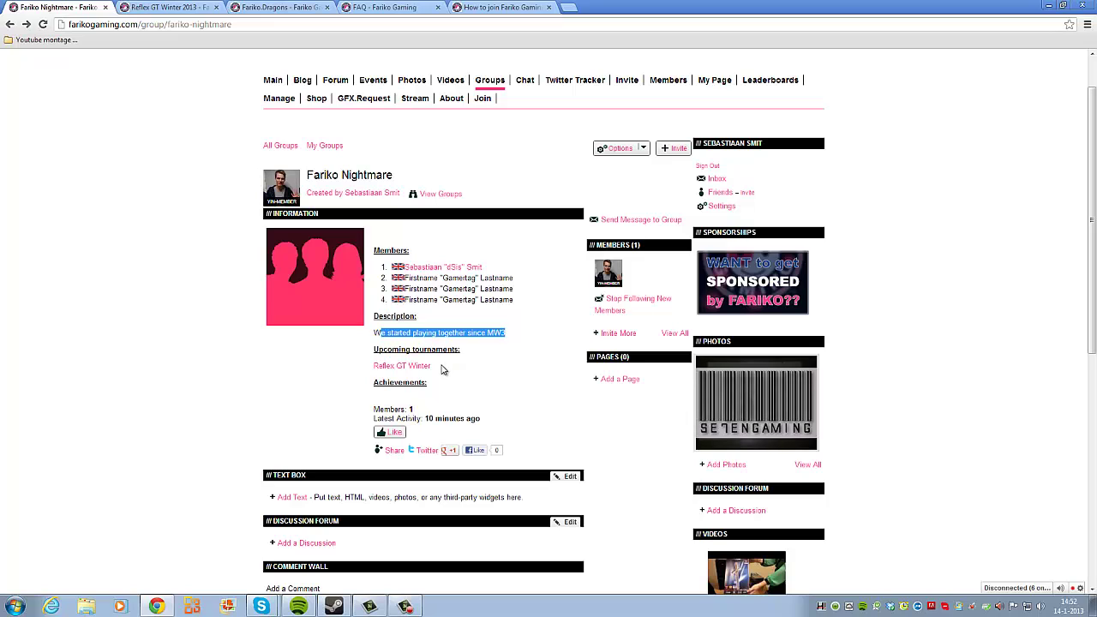
click(443, 391)
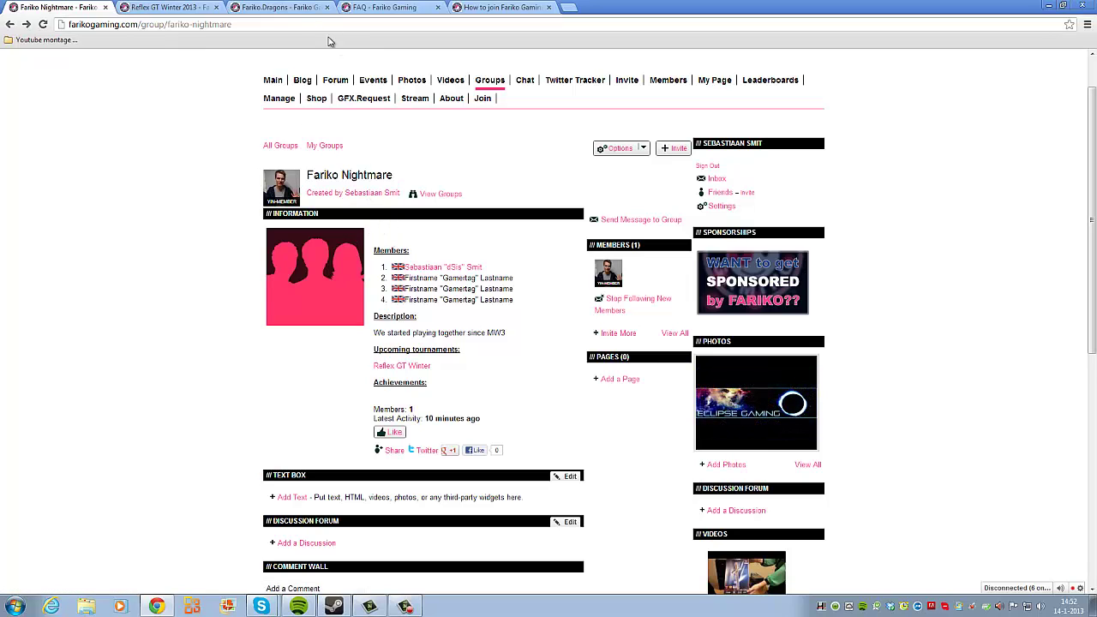
Step: Open the Groups directory in a new tab and go to the Fariko.Dragons group page
middle_click(493, 81)
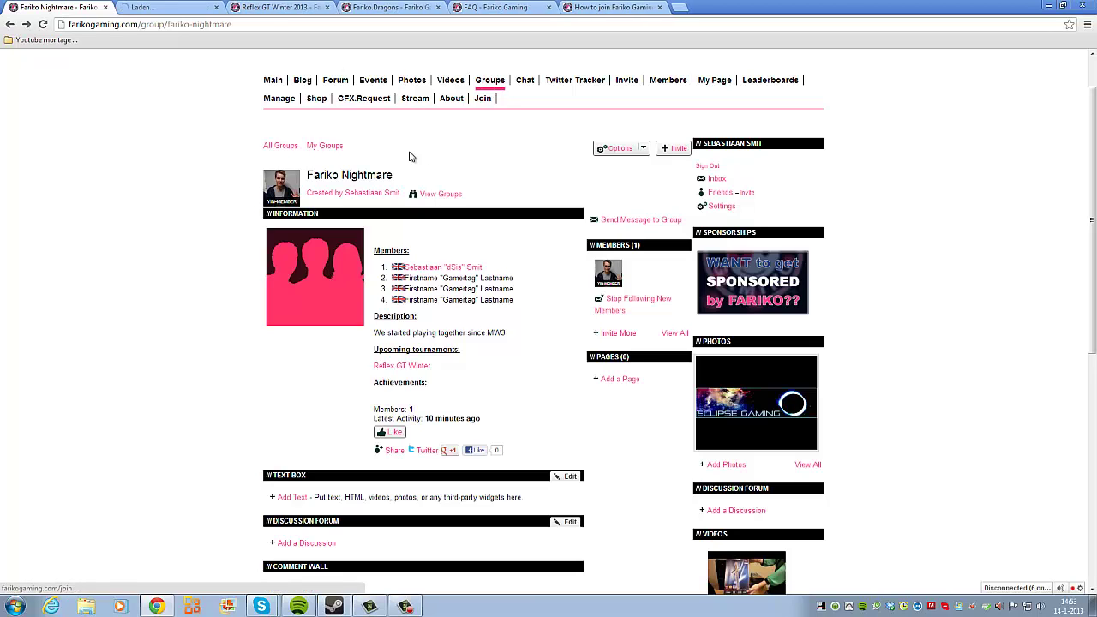
click(197, 6)
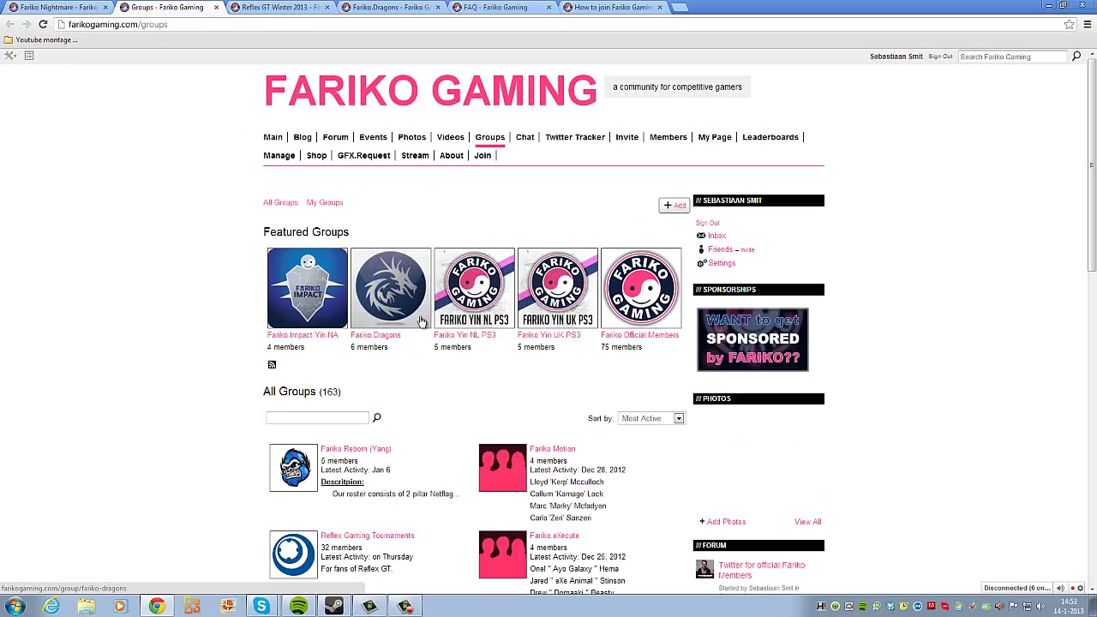
click(400, 302)
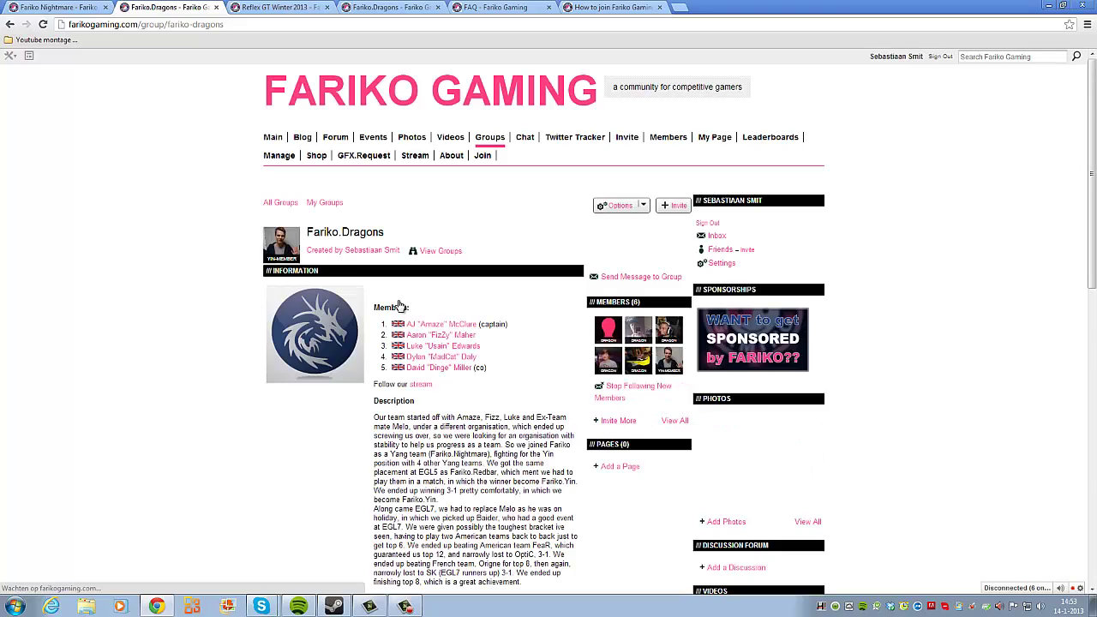
scroll(516, 341, down, 2)
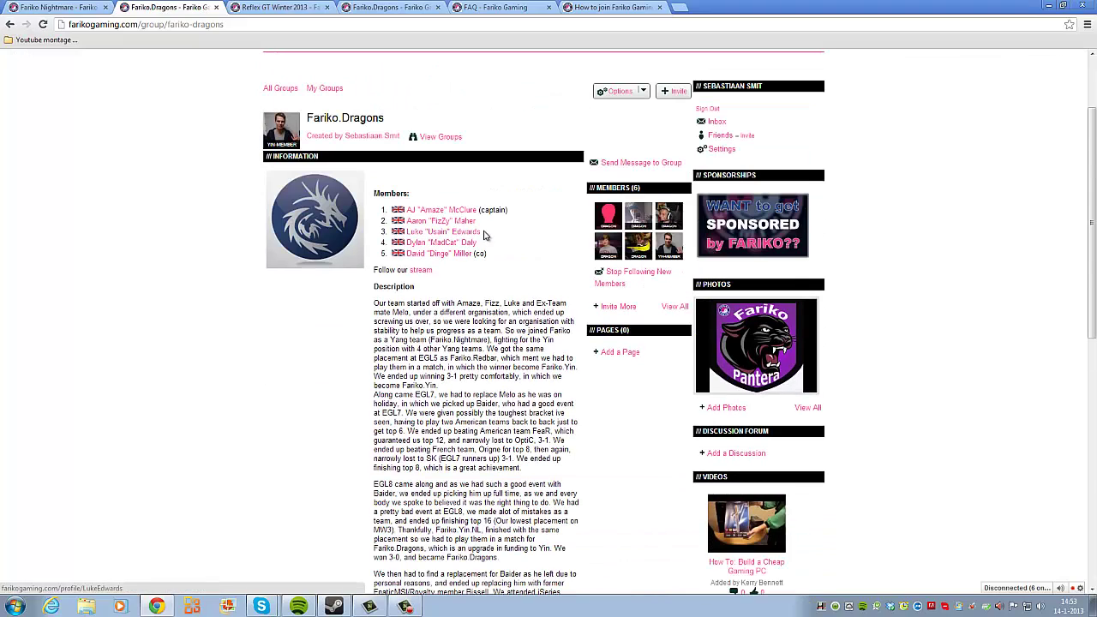
scroll(482, 232, down, 6)
scroll(490, 241, up, 8)
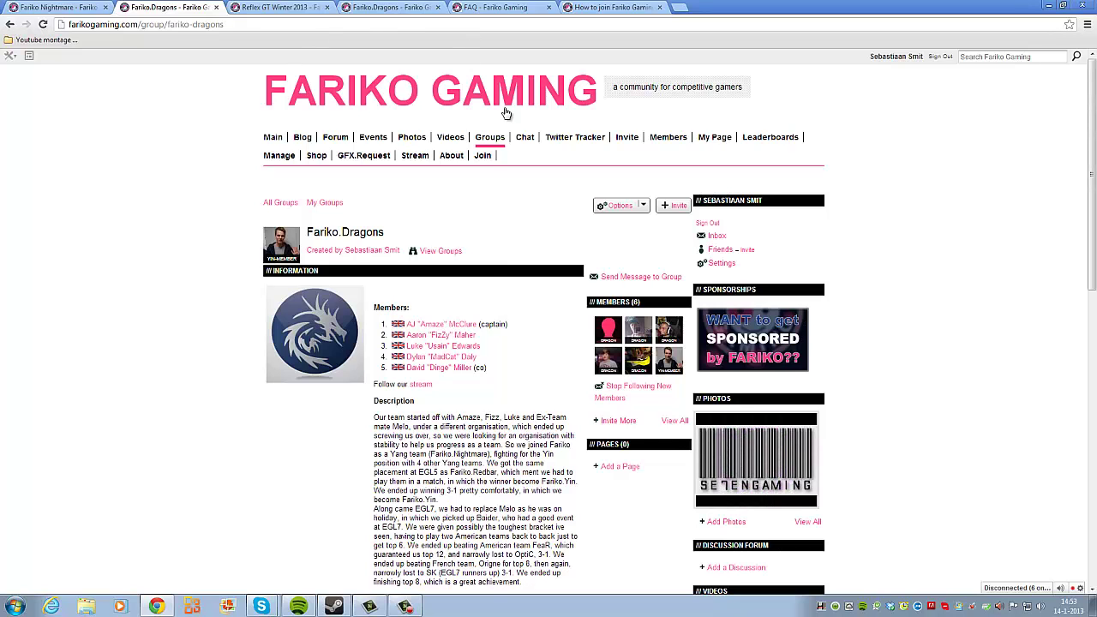
Step: Open the How to join page and read its explanation of the Yang, Yin and Dragons groups
click(483, 157)
scroll(274, 169, down, 2)
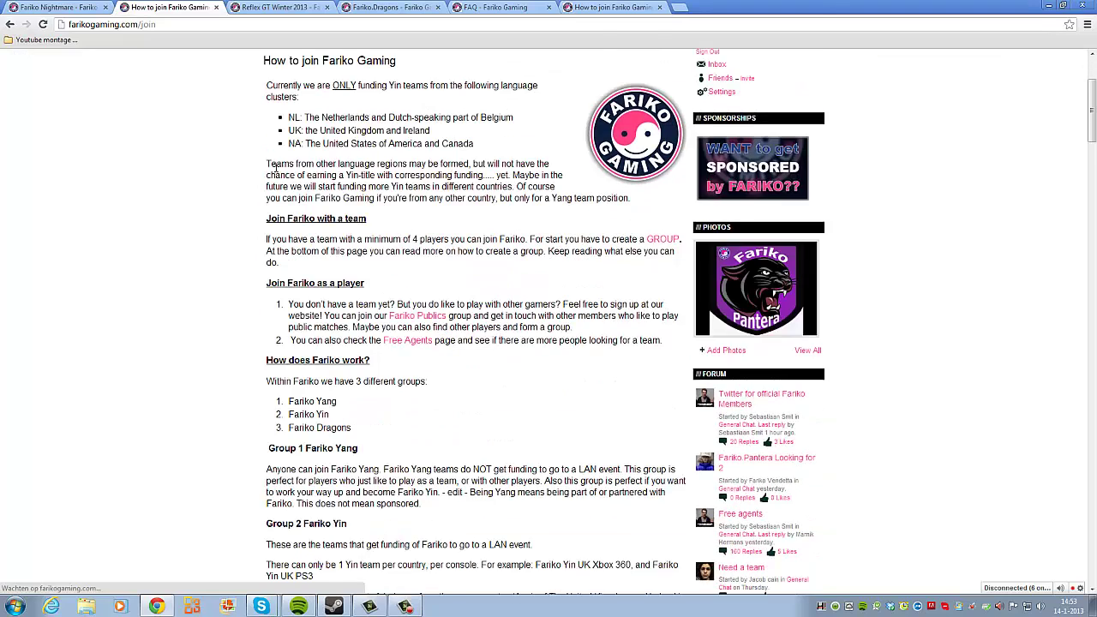
scroll(275, 169, up, 2)
drag(265, 176, 388, 202)
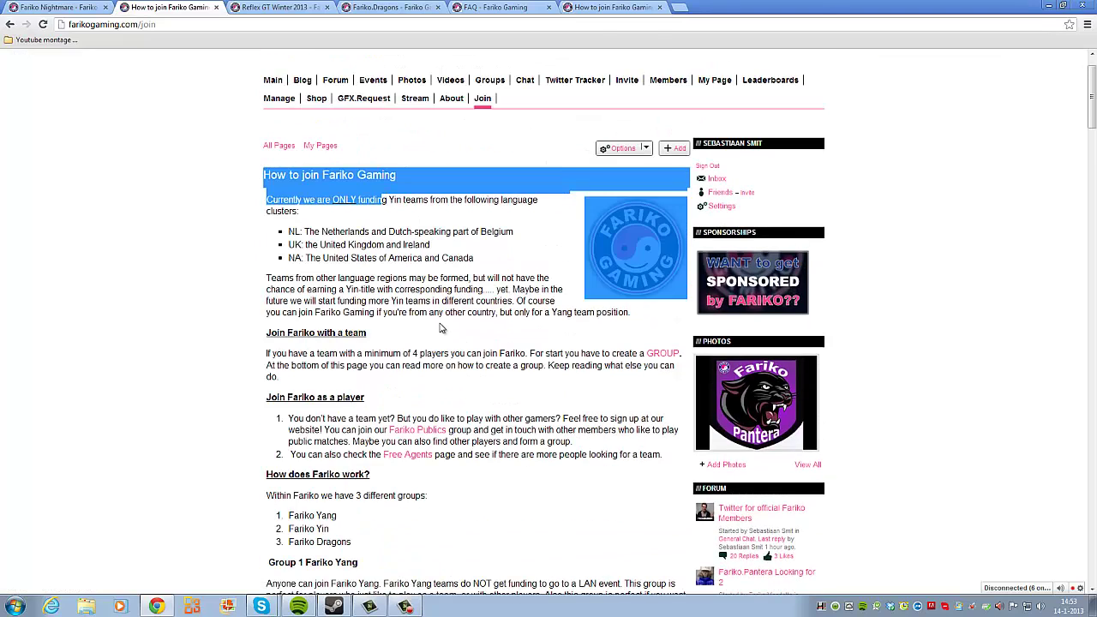
click(444, 329)
scroll(311, 336, down, 5)
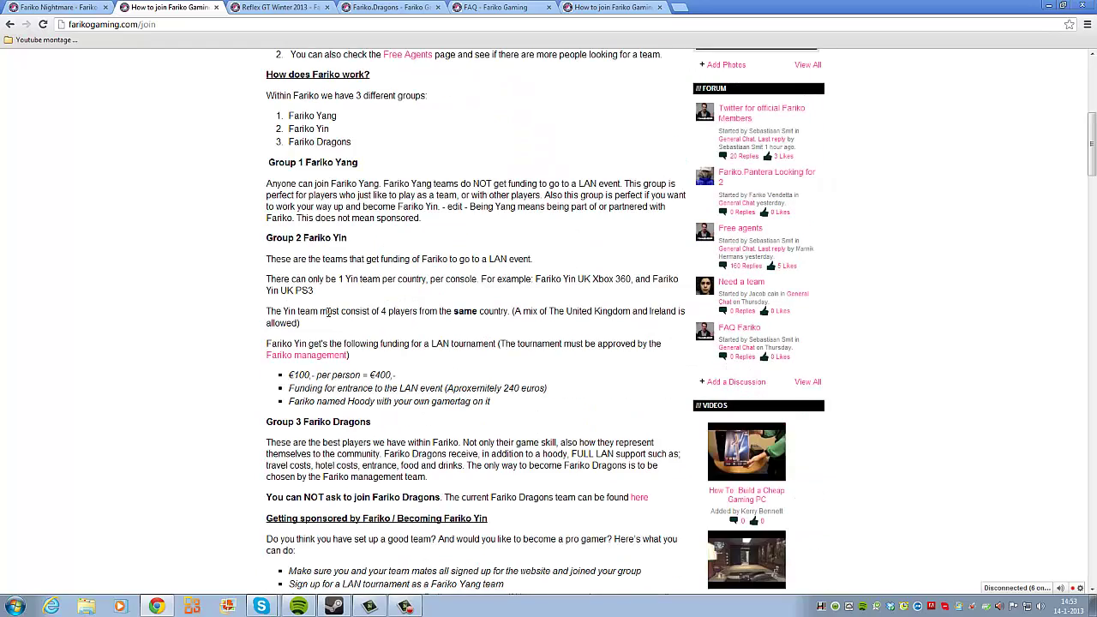
scroll(329, 313, up, 6)
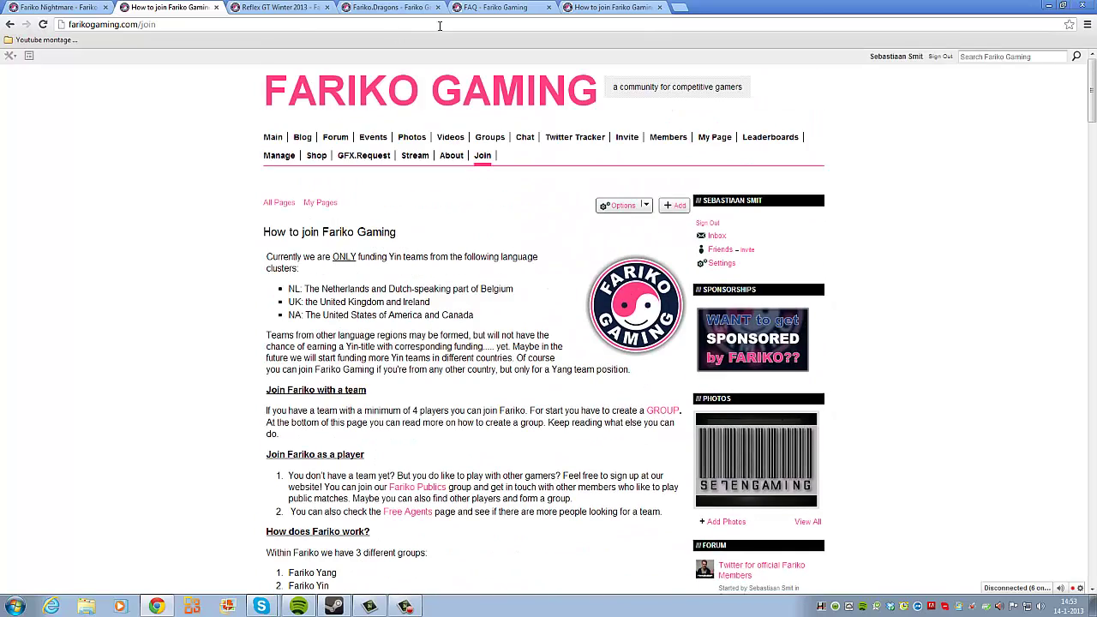
Step: Reload the FAQ page from the address bar and jump to 'Who are the sponsored teams of Fariko?'
click(477, 12)
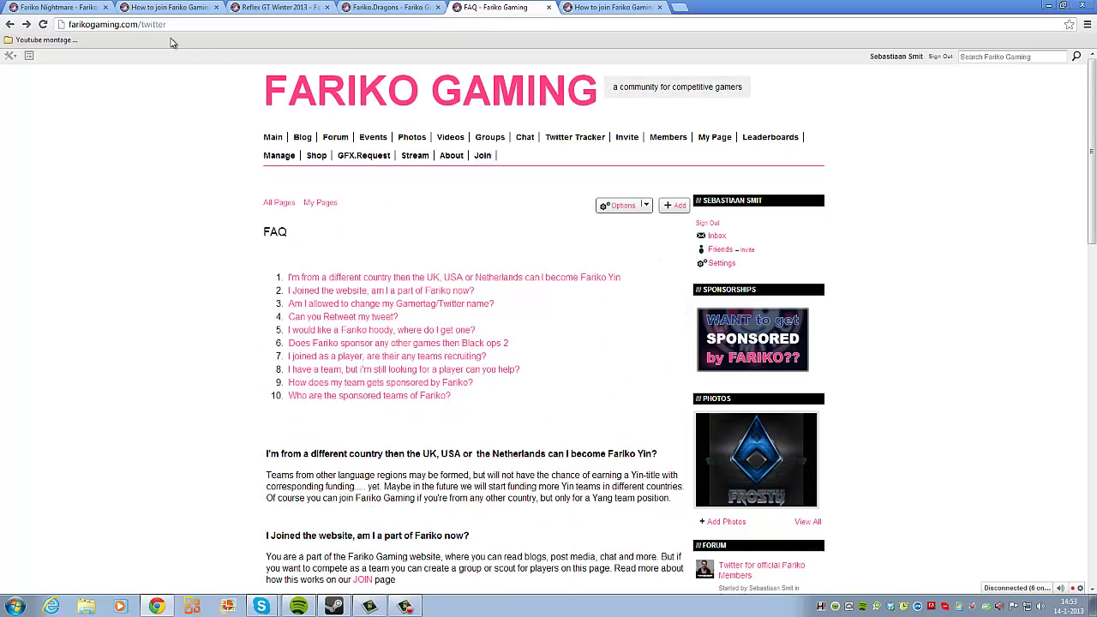
drag(73, 24, 171, 24)
click(185, 24)
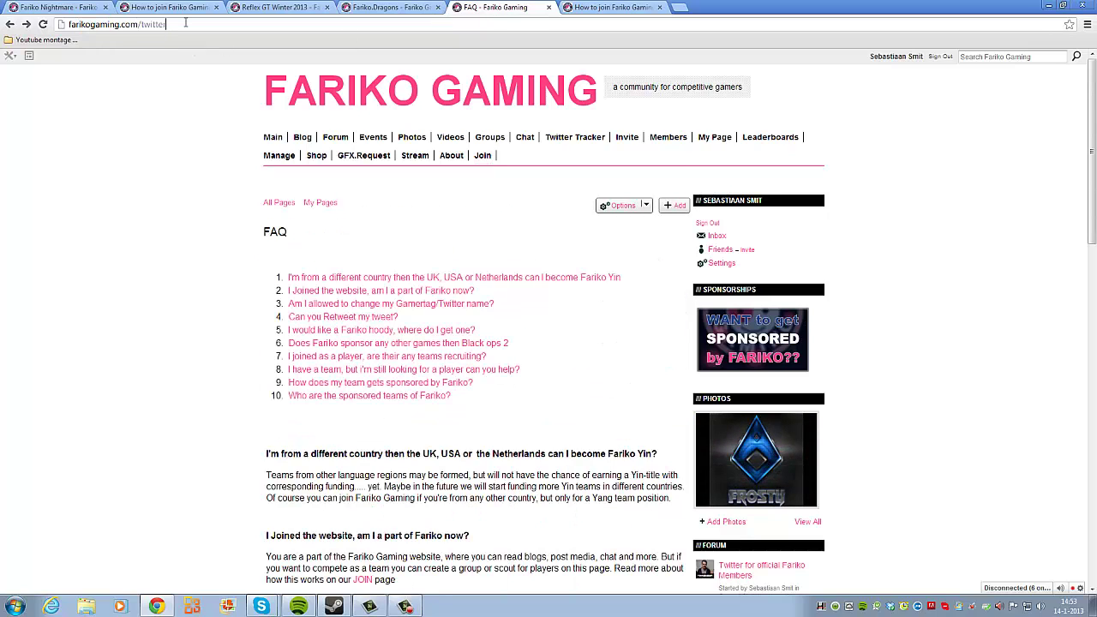
key(BackSpace)
key(BackSpace)
key(BackSpace)
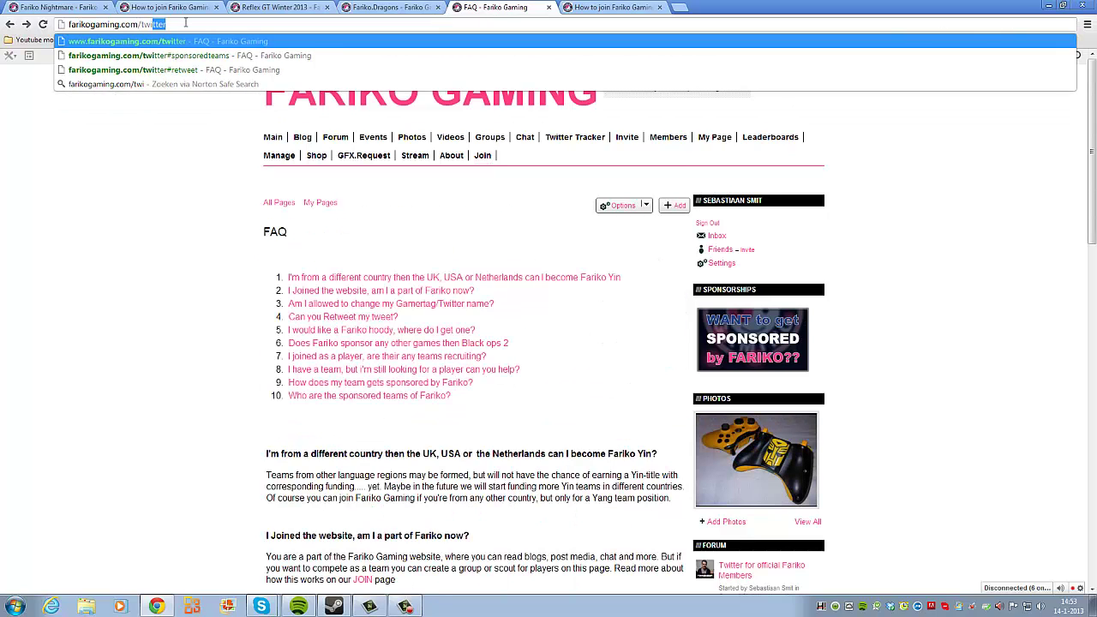
text(er)
key(Return)
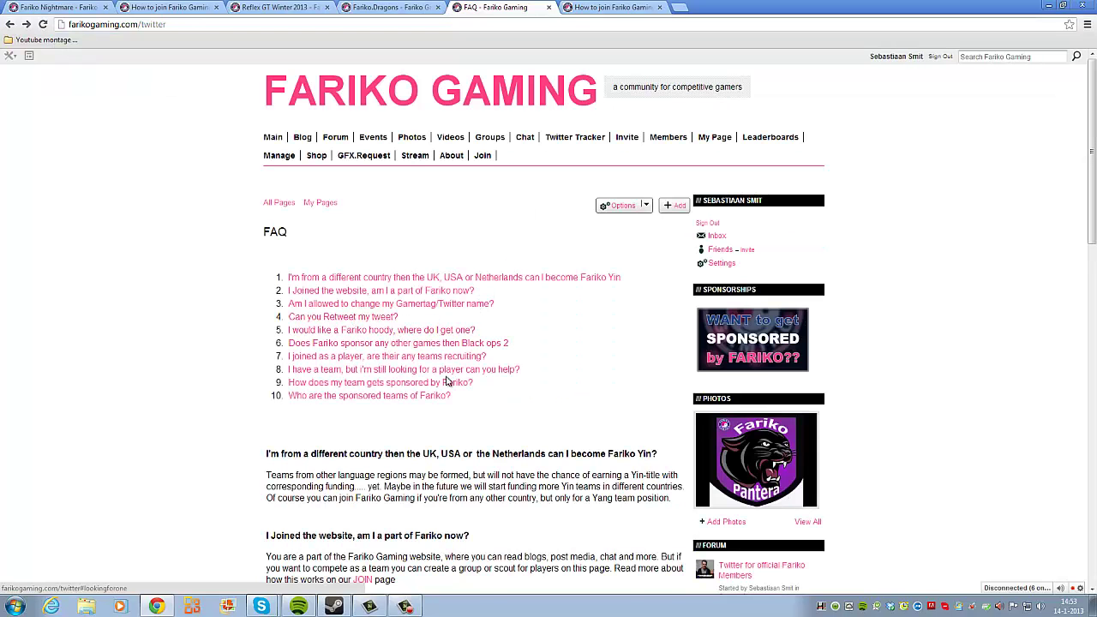
scroll(397, 347, down, 1)
click(396, 340)
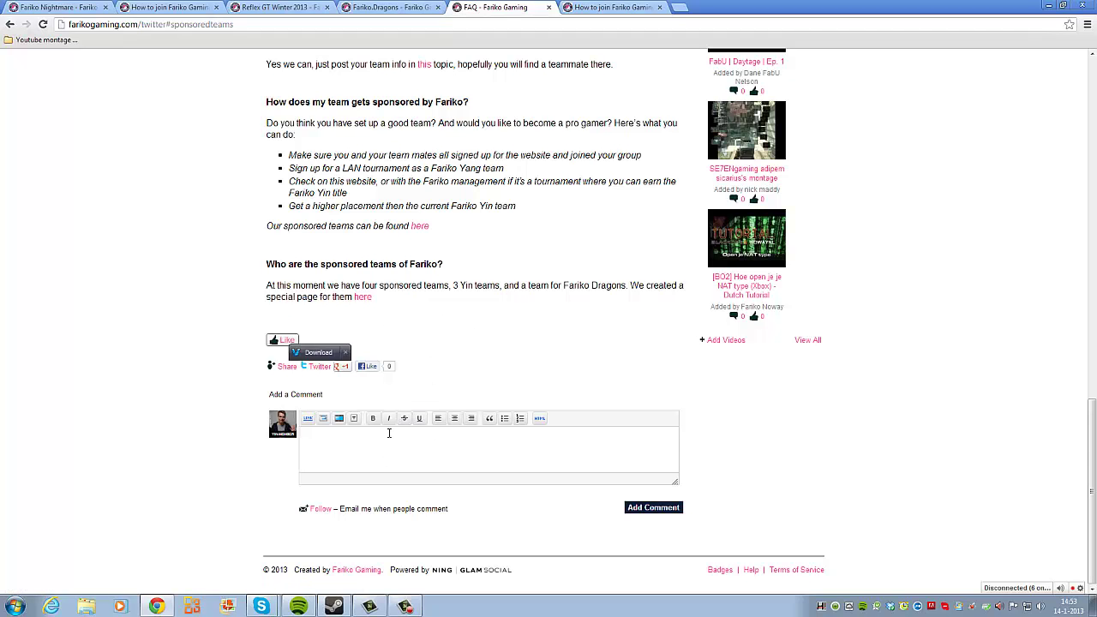
scroll(389, 432, up, 12)
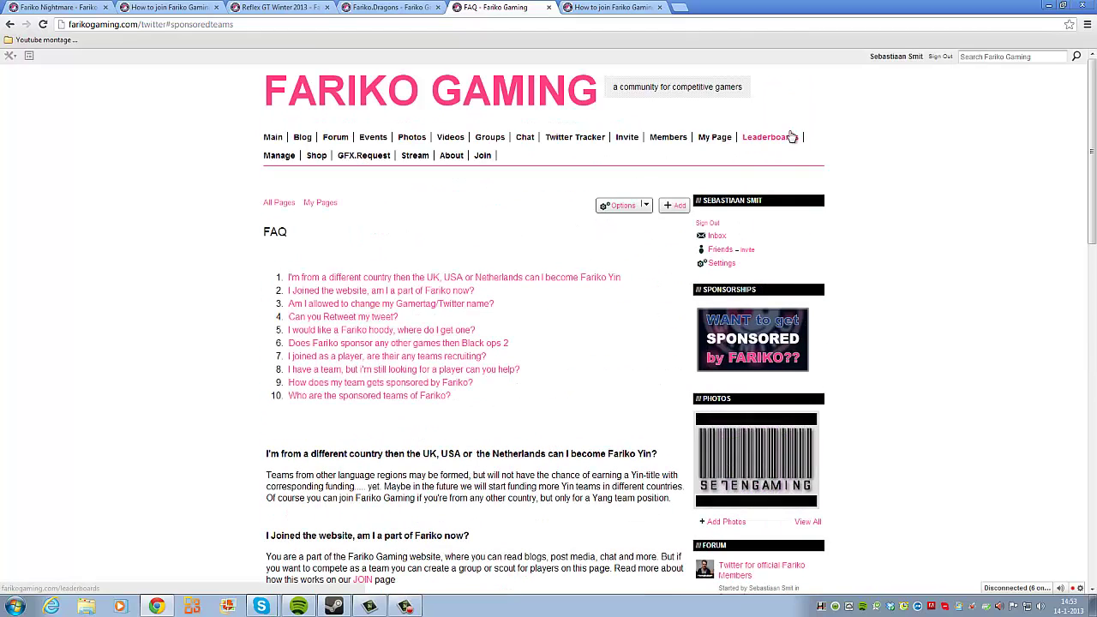
Step: Search Members for your own name via the autocomplete suggestion, giving Search Results (1)
click(657, 140)
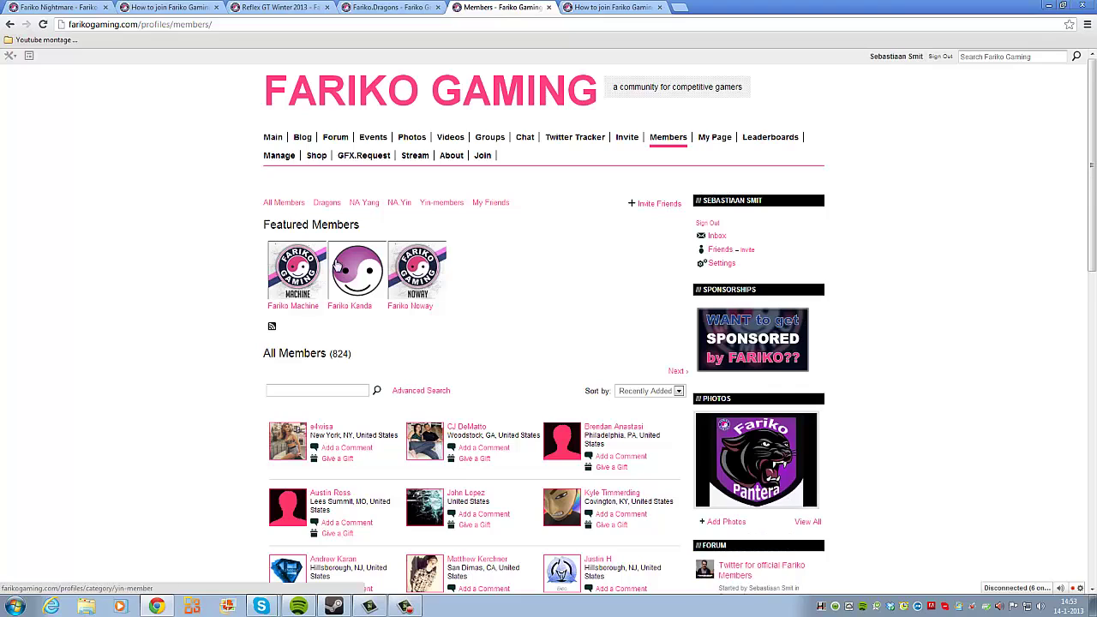
click(309, 390)
text(Se)
key(Down)
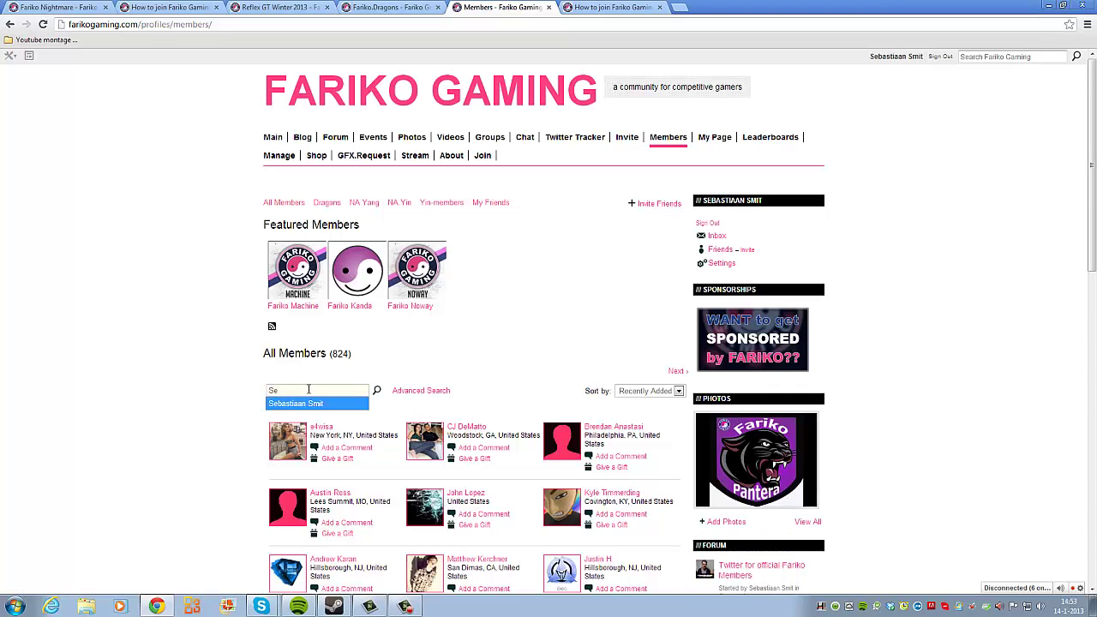
click(302, 403)
click(377, 391)
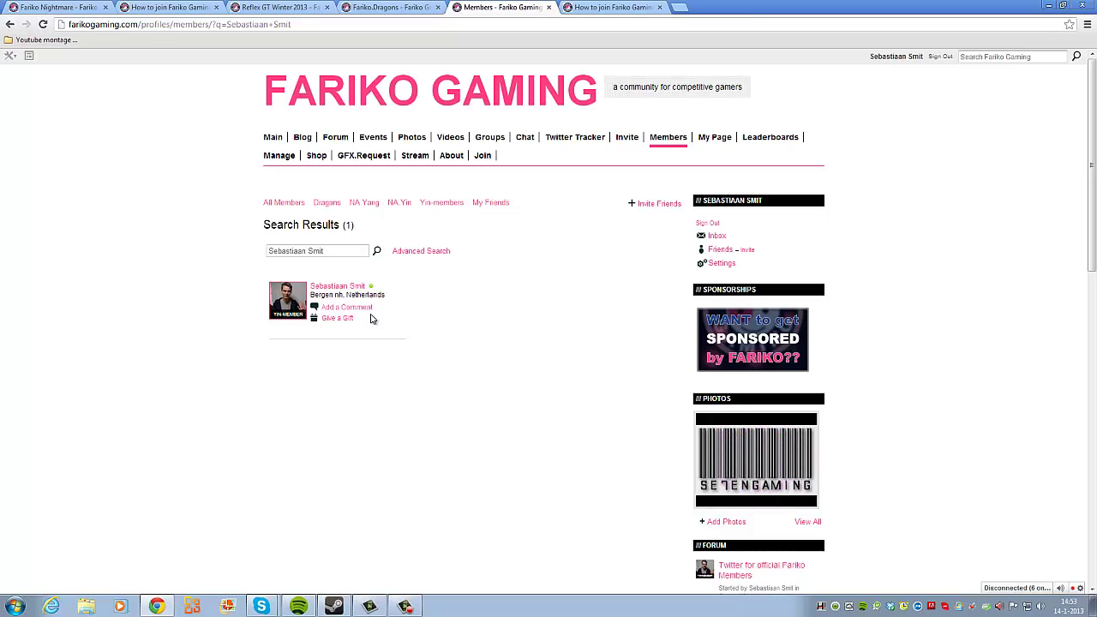
click(405, 606)
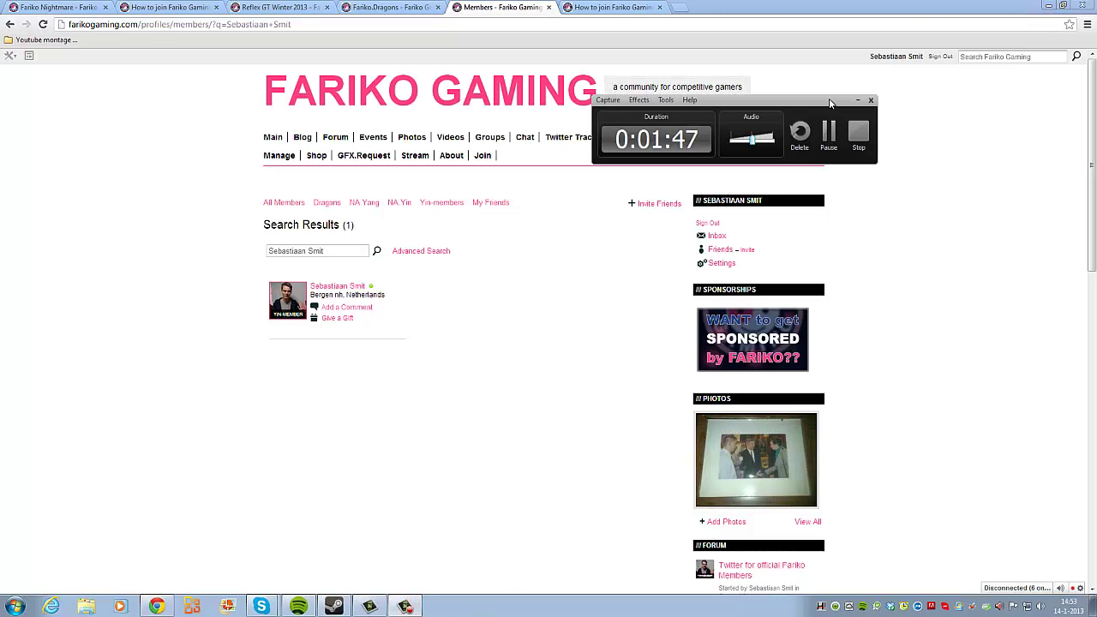